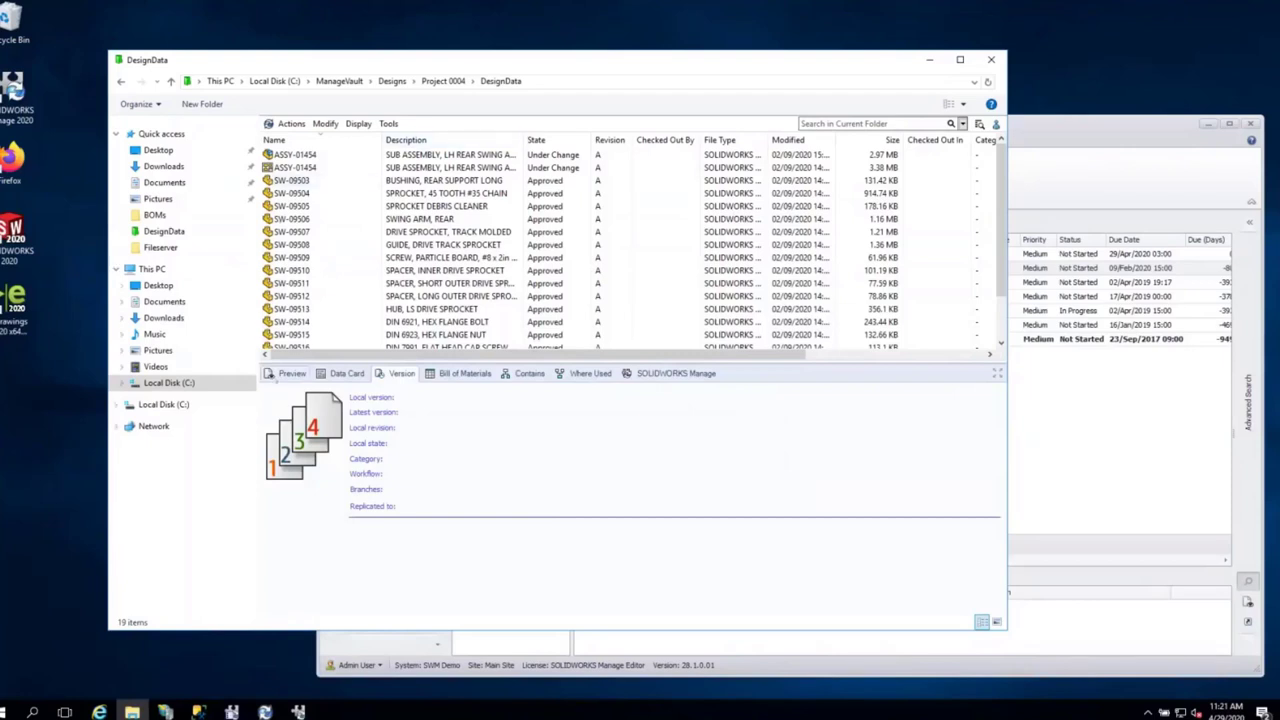
- Select the ASSY-01454 assembly file in the DesignData folder and maximize the vault window
click(330, 155)
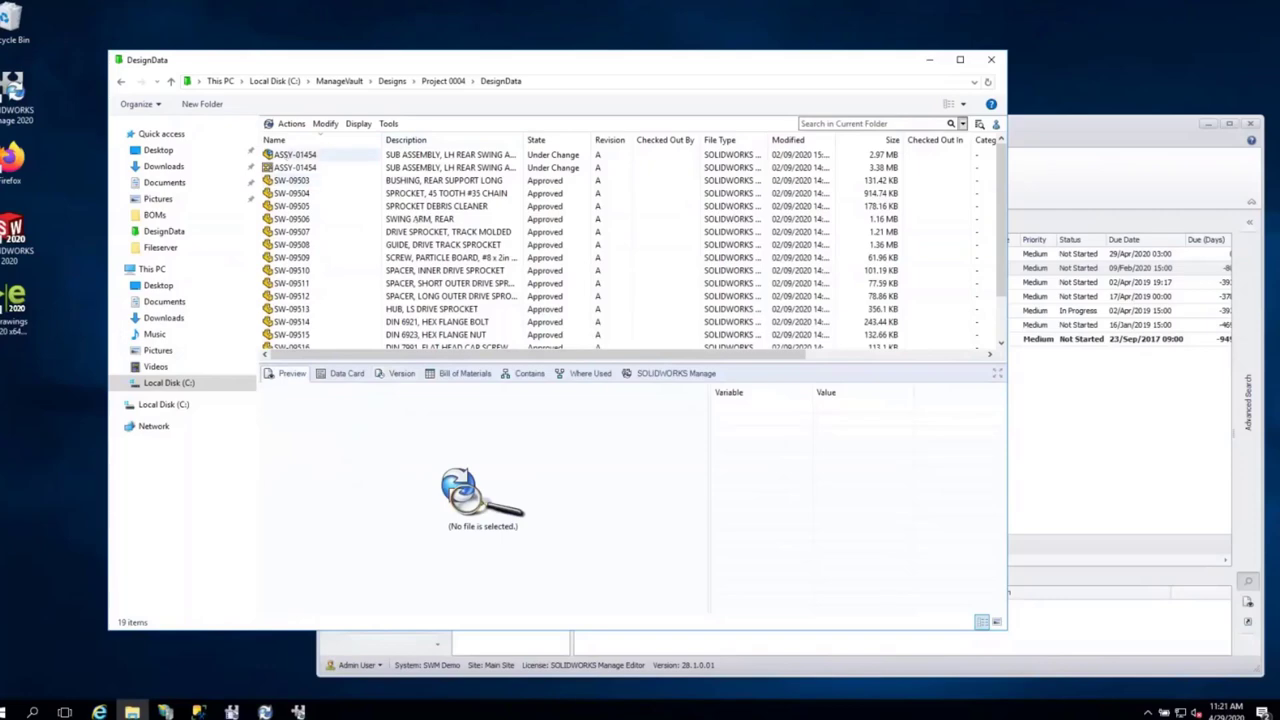
click(960, 59)
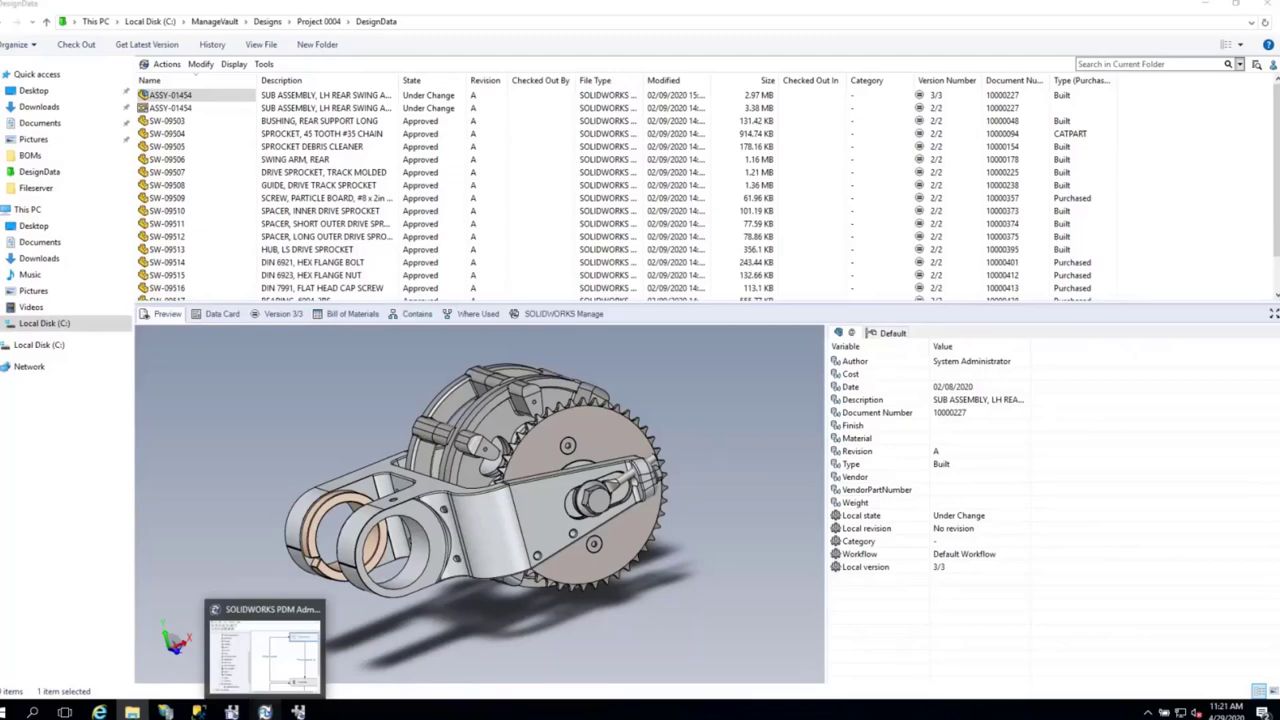
- Switch to SOLIDWORKS PDM Administration, enlarge its window to review the full Default Workflow diagram, and minimize it
click(264, 710)
drag(637, 205, 514, 98)
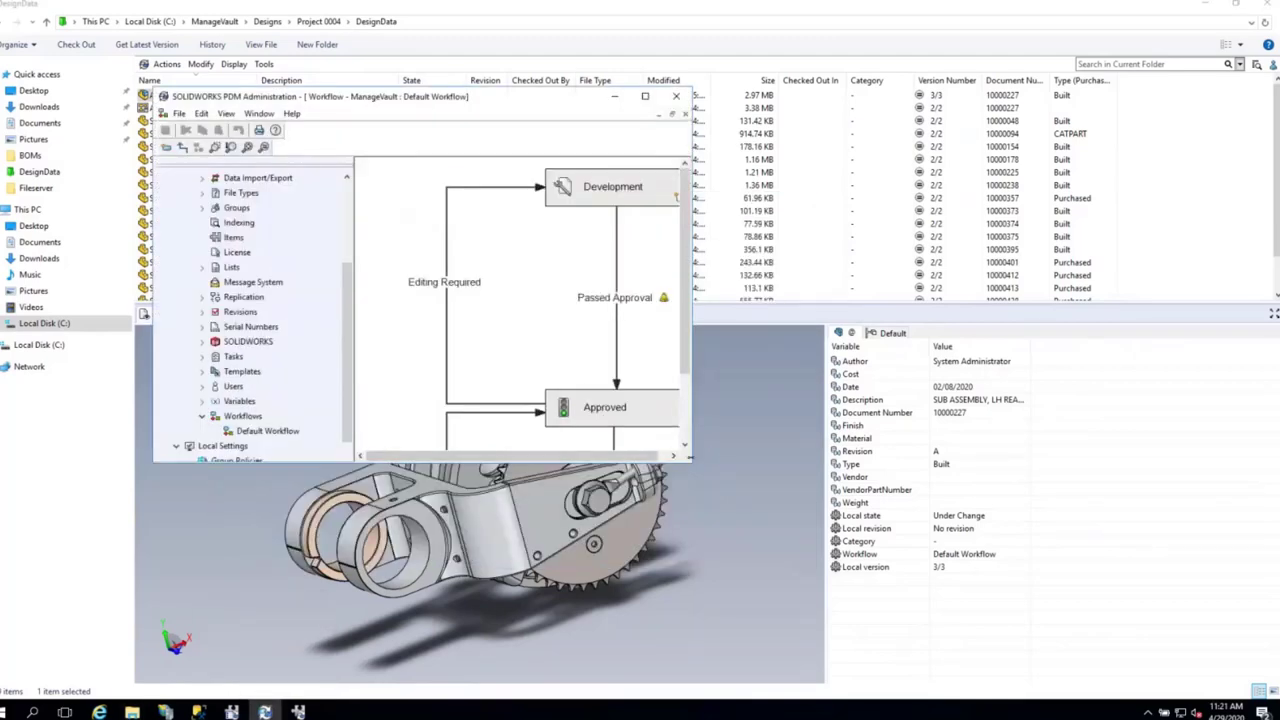
drag(690, 462, 960, 628)
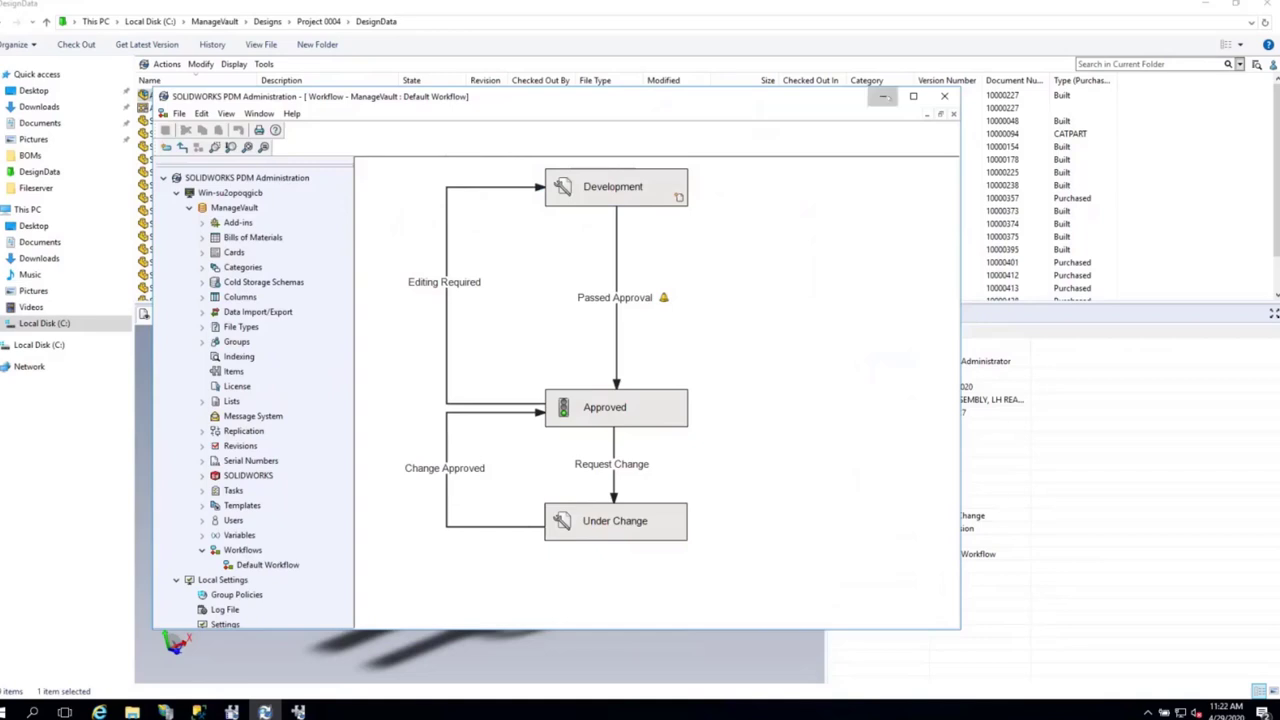
click(882, 96)
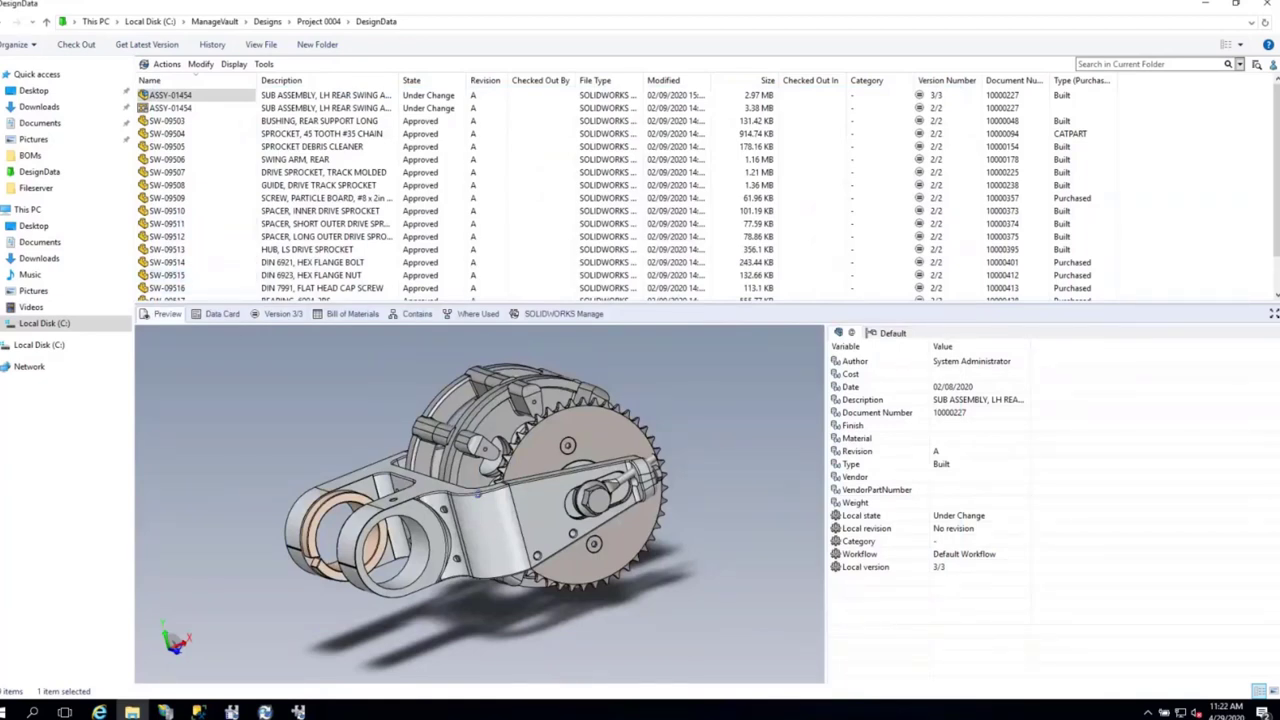
- Inspect ASSY-01454 in the vault through its 3D preview, data card, bill of materials, contained files and where-used references
drag(478, 492, 300, 385)
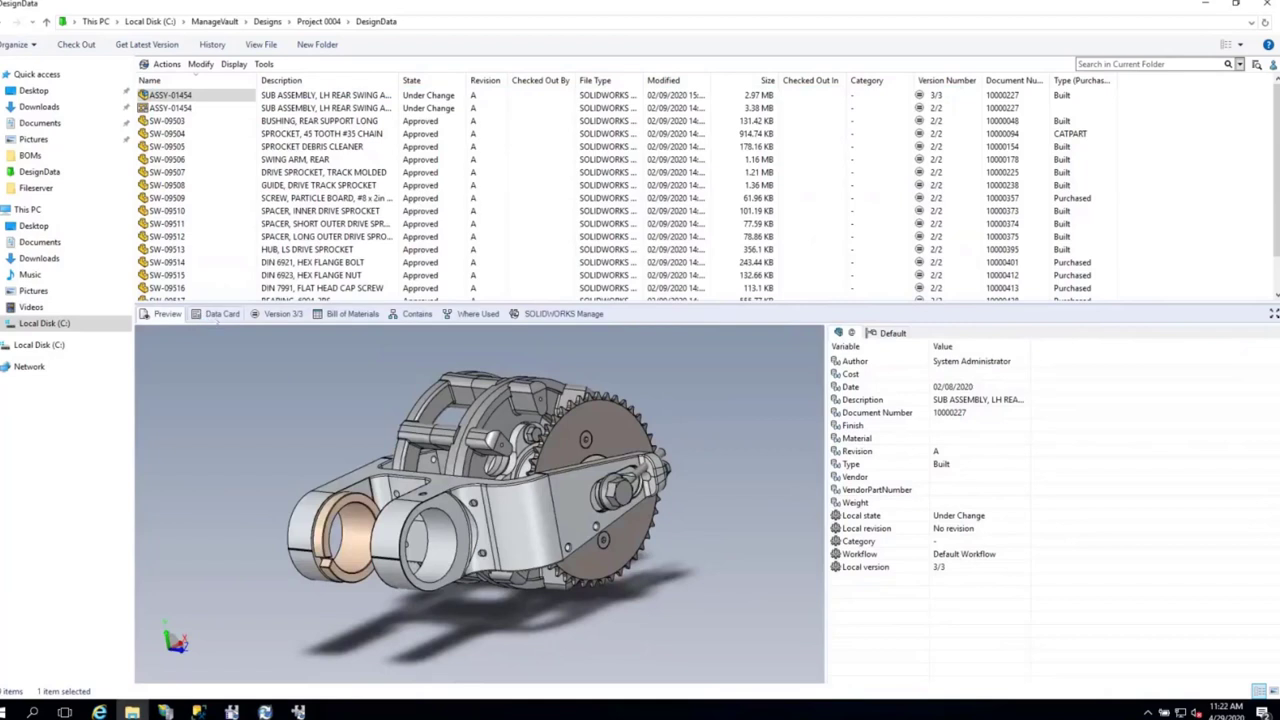
click(205, 315)
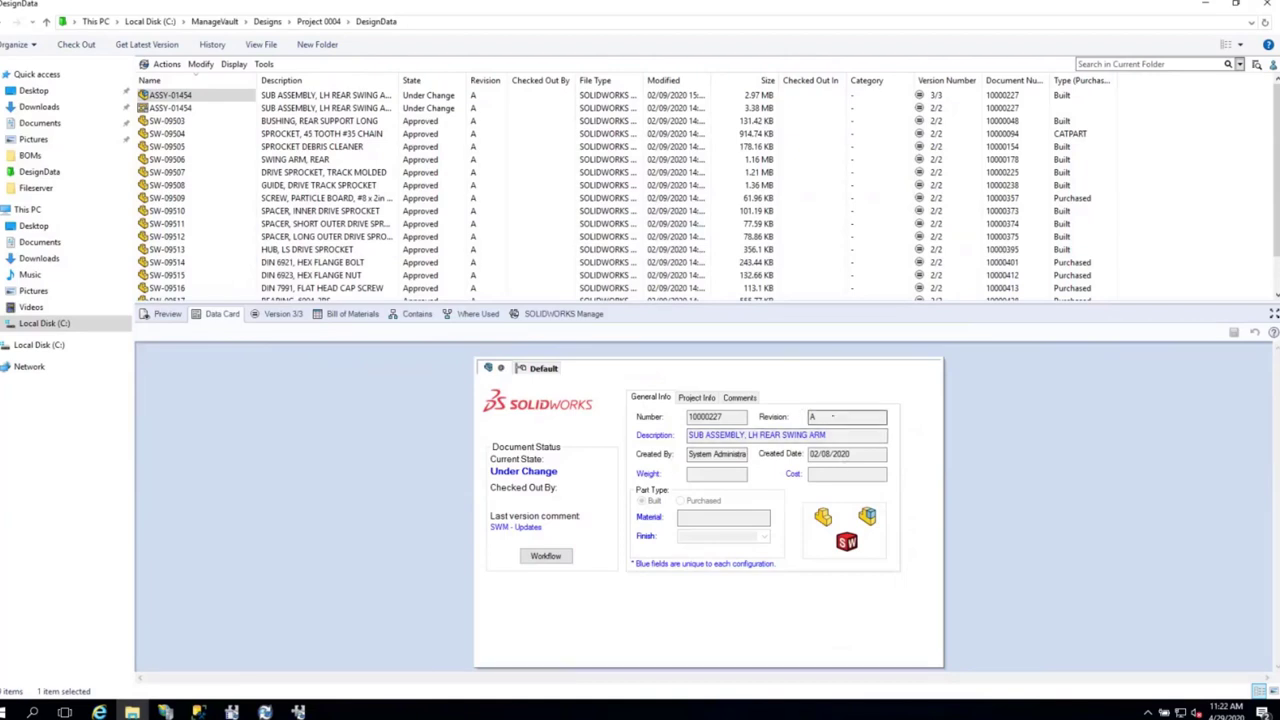
click(345, 314)
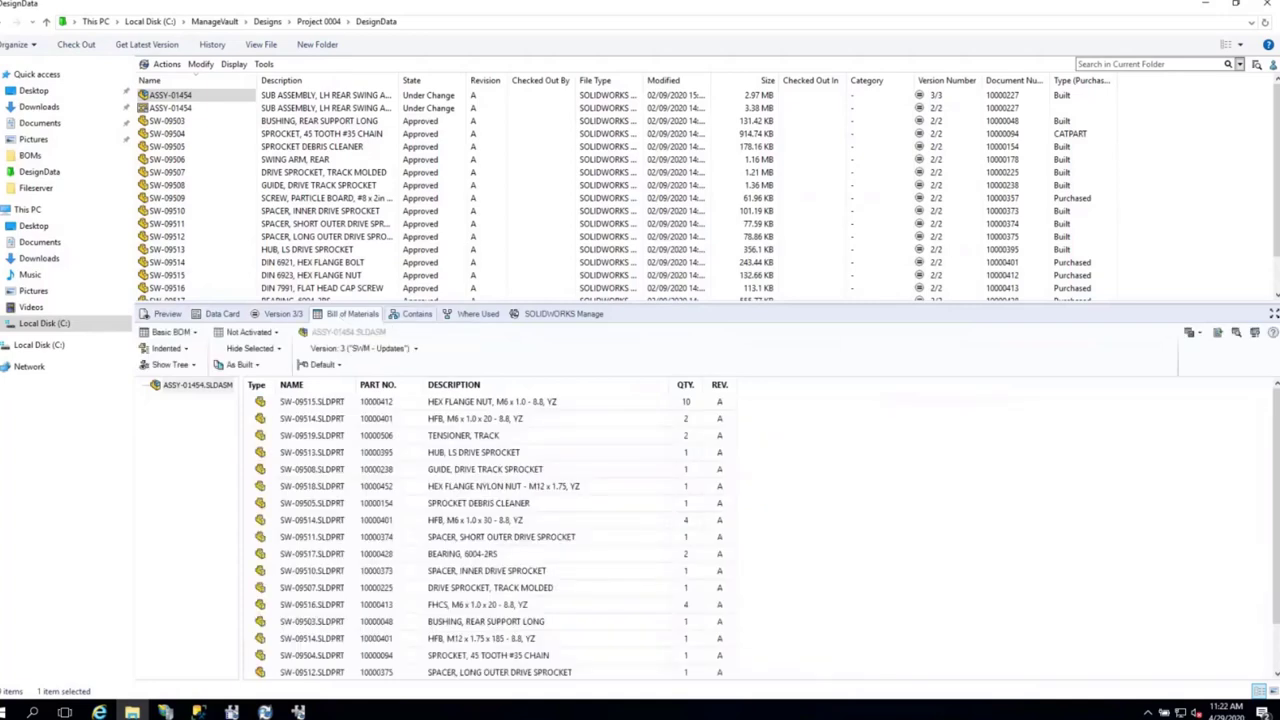
click(410, 315)
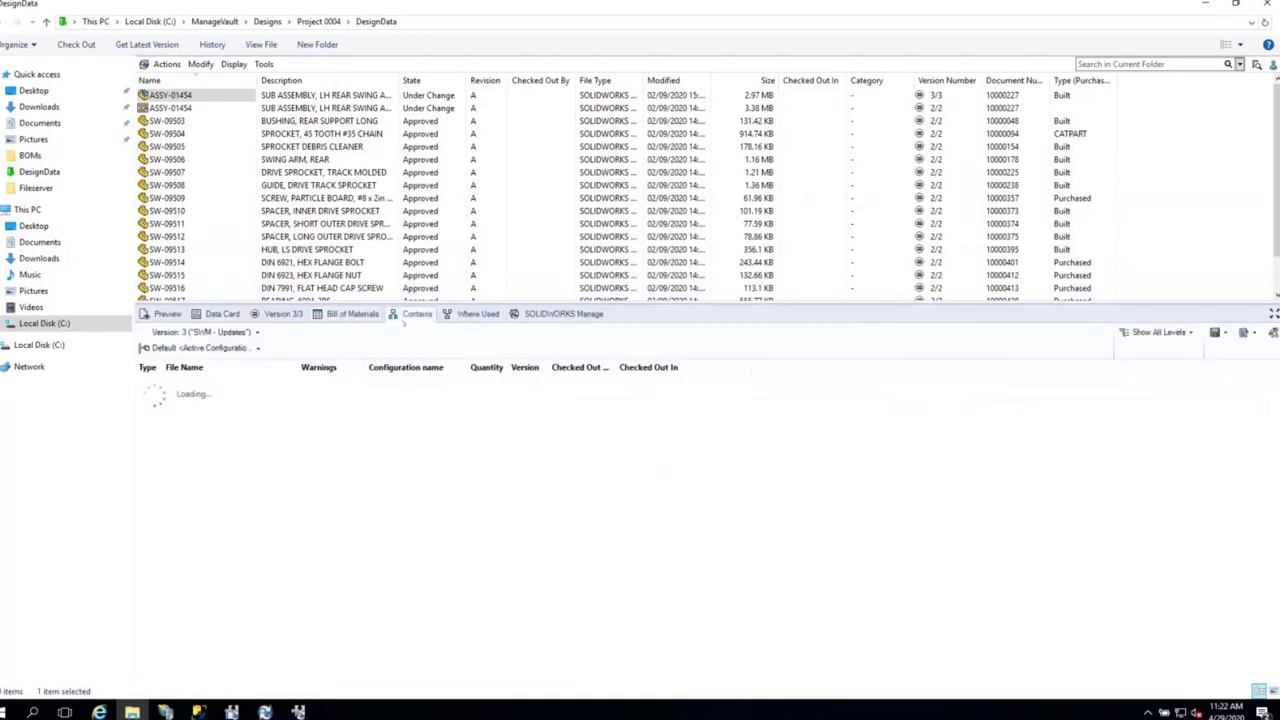
click(466, 316)
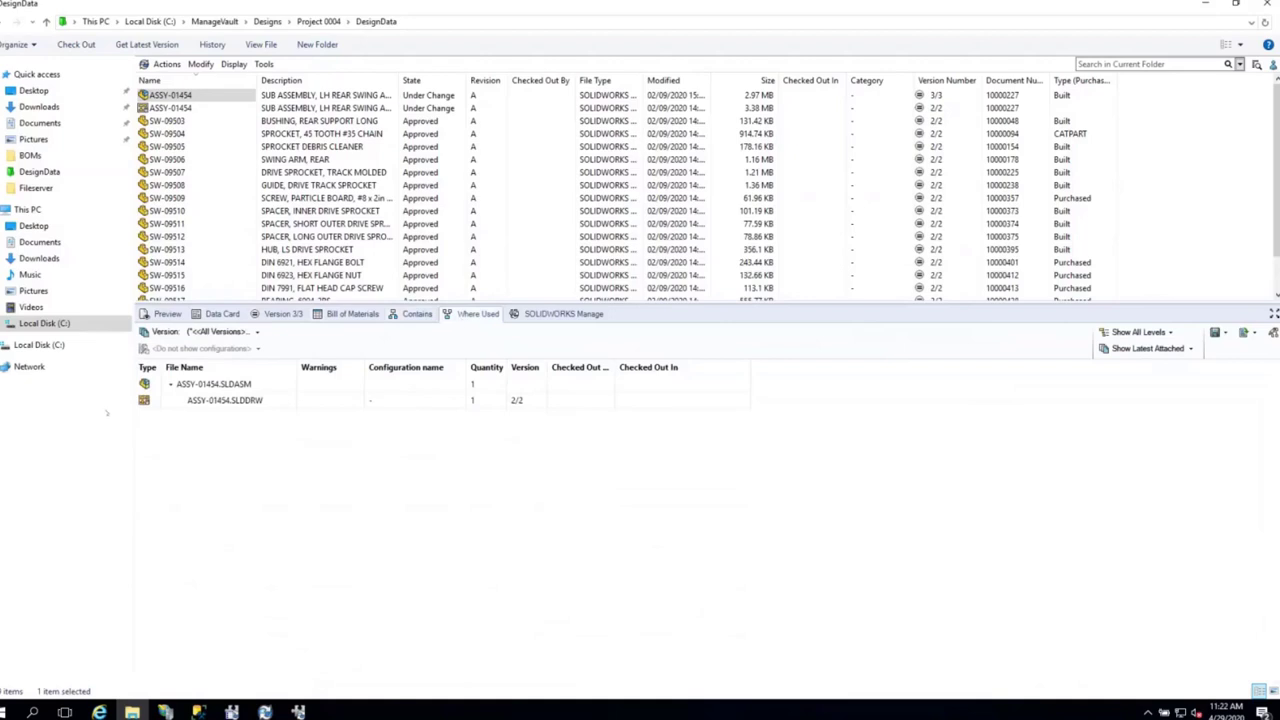
- Review the assembly's SOLIDWORKS Manage properties and the BOMs and processes where it is used
mouse_move(182, 400)
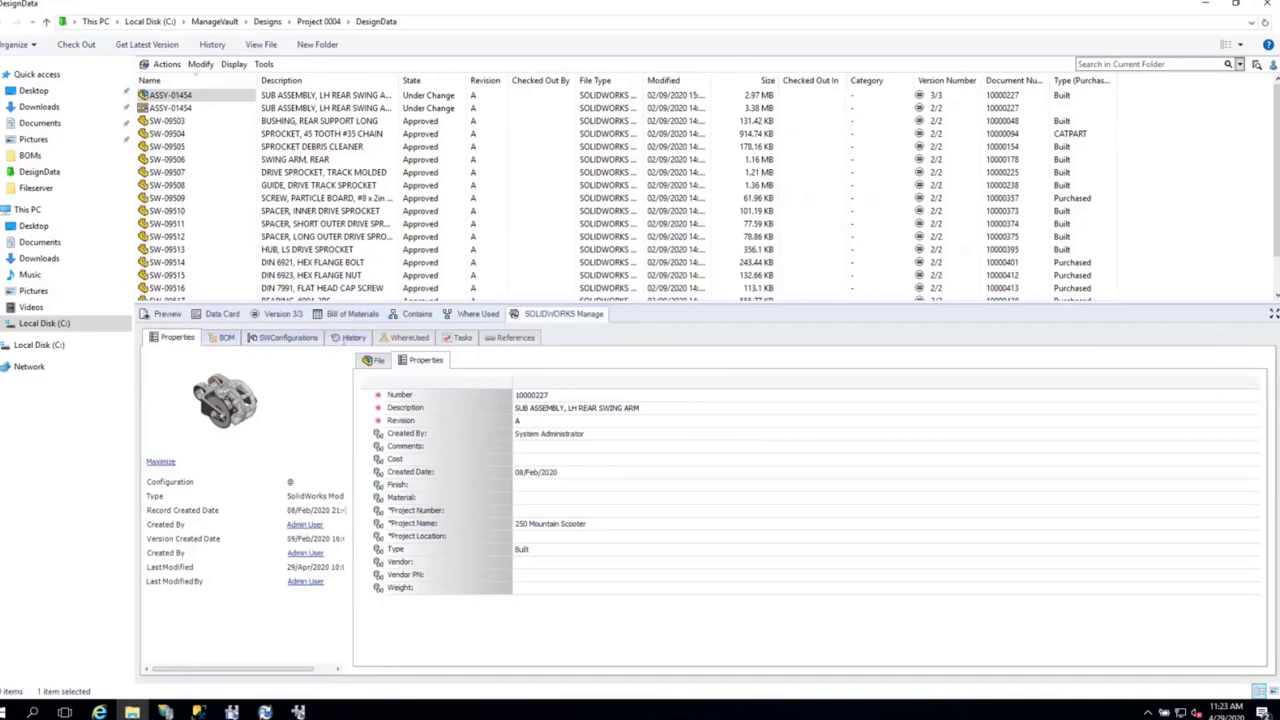
click(405, 337)
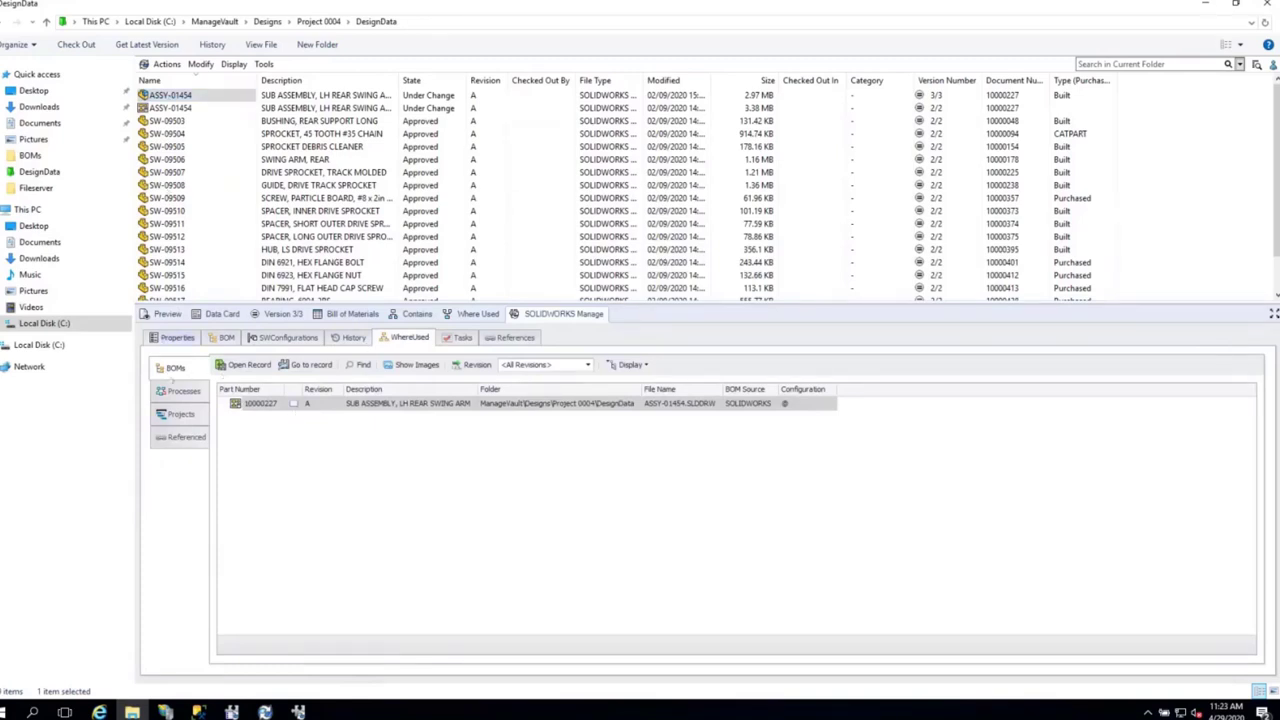
click(182, 390)
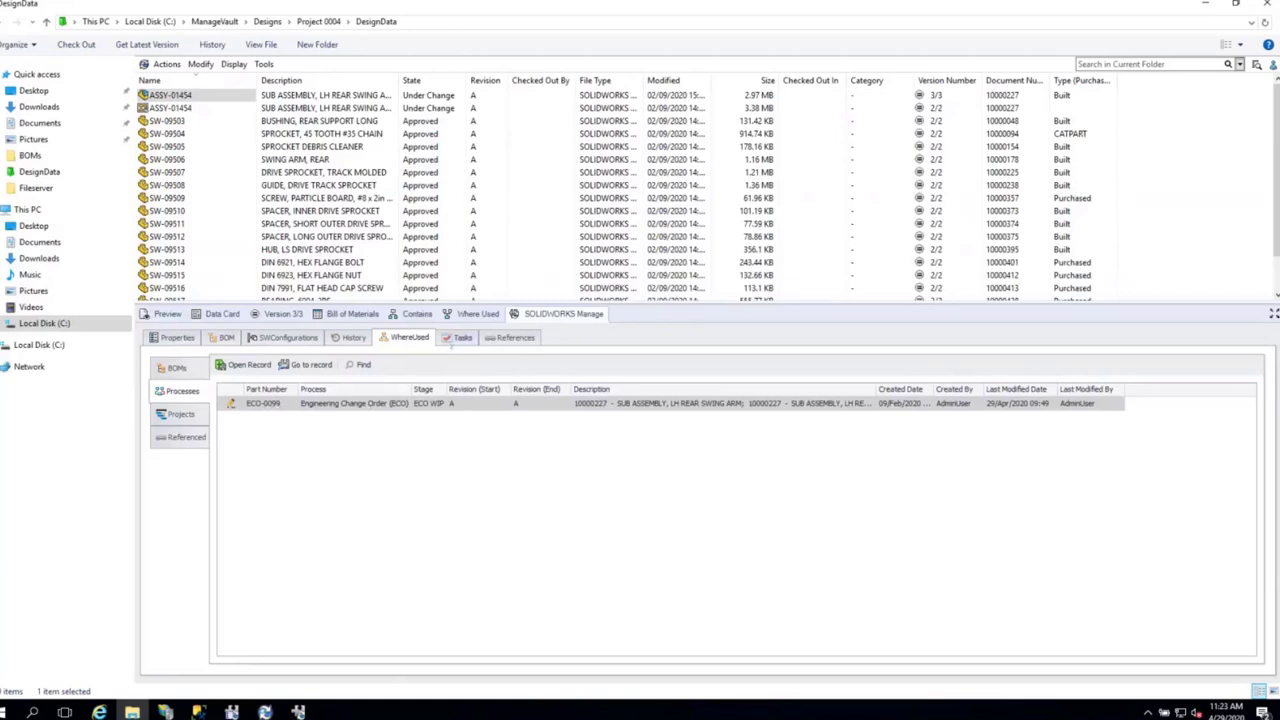
- Open task TSK000501 linked to the assembly, read its details and close it
click(460, 338)
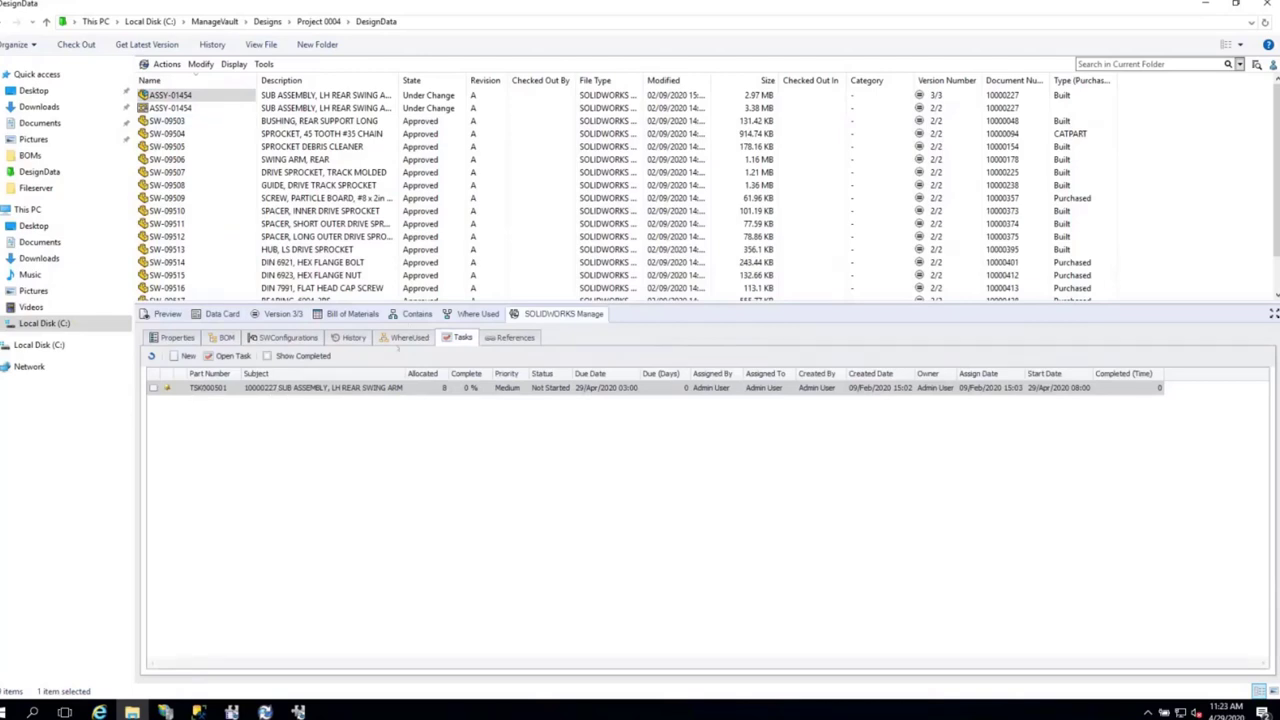
click(322, 387)
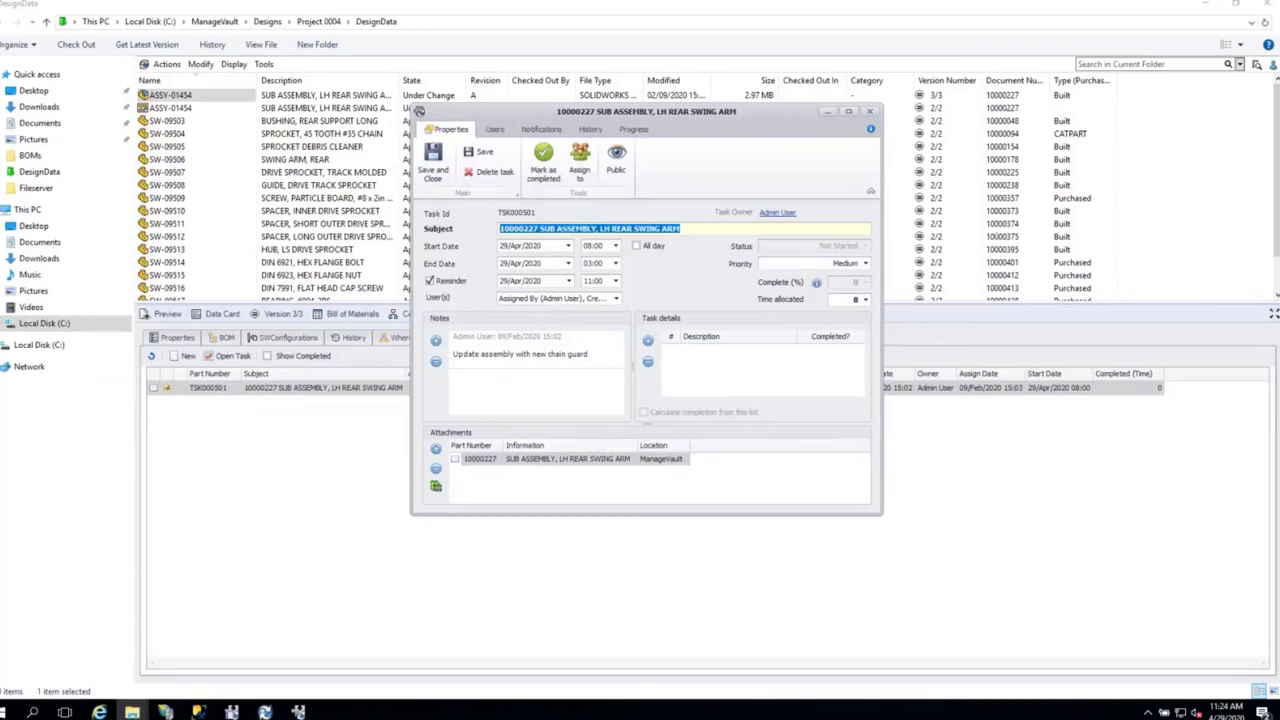
click(870, 111)
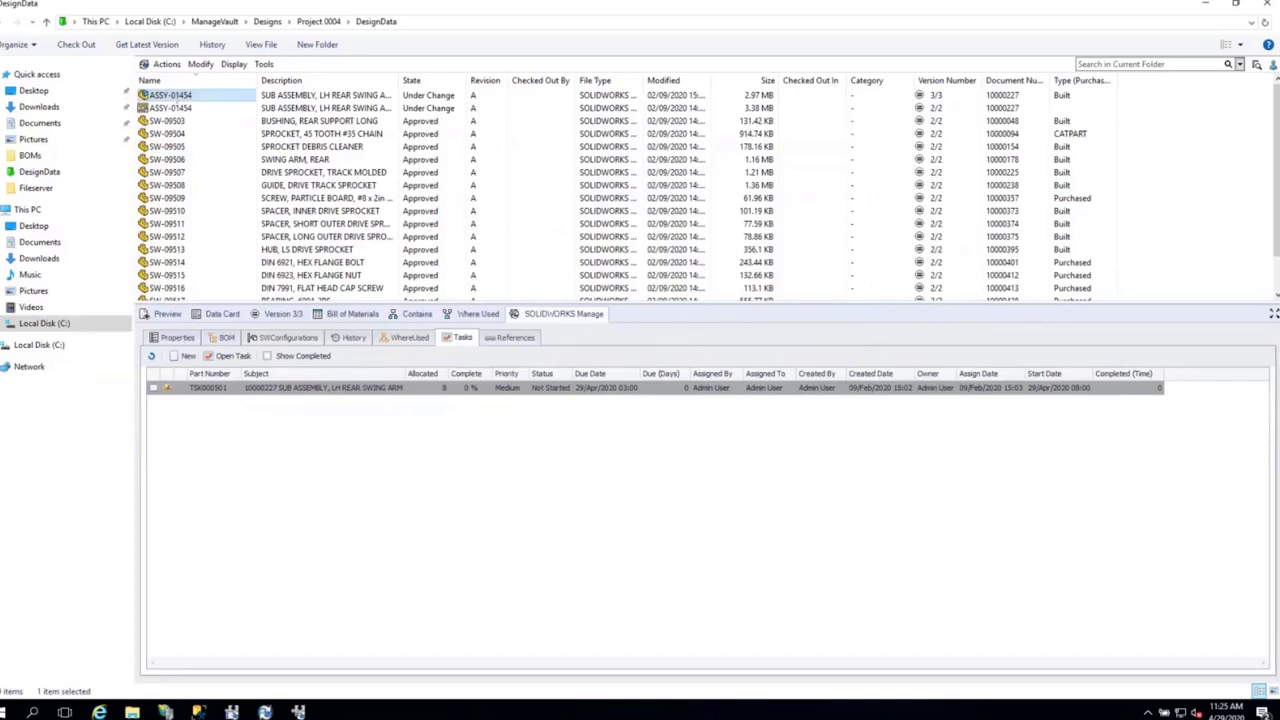
- Run the Multi-level PDM BOM report from SOLIDWORKS Manage for the ASSY-01454 assembly
right_click(172, 96)
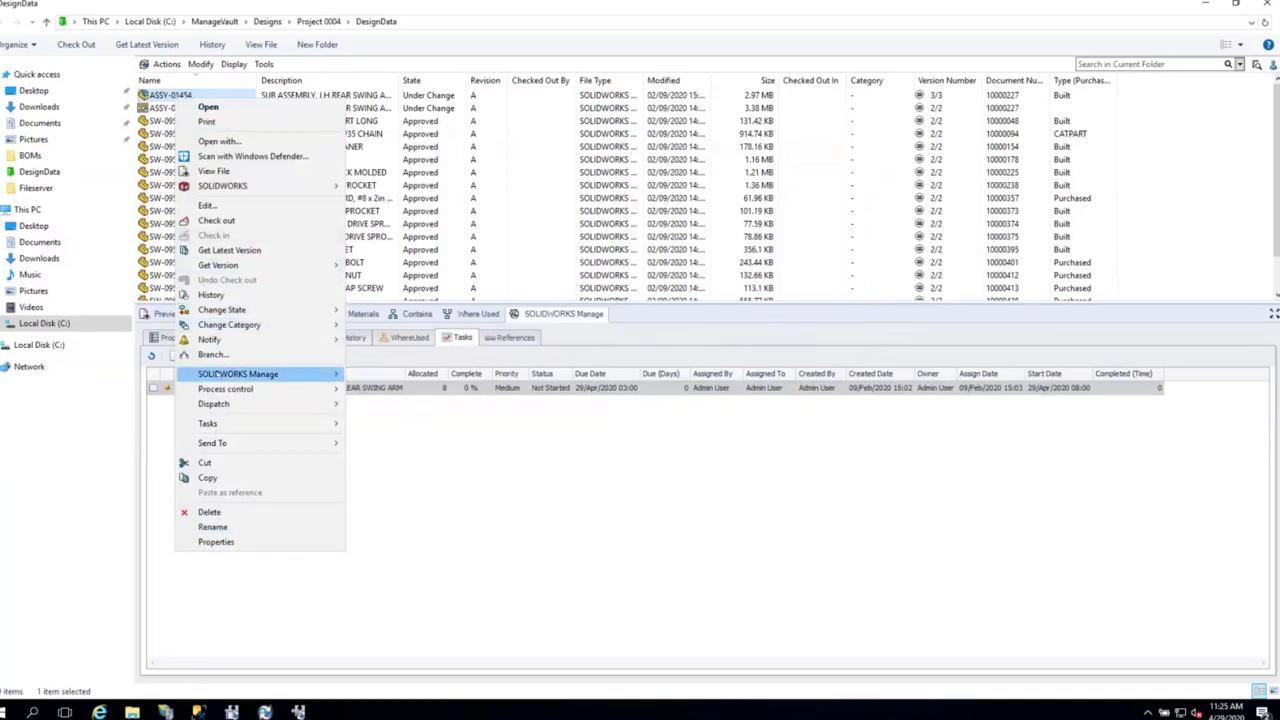
mouse_move(216, 373)
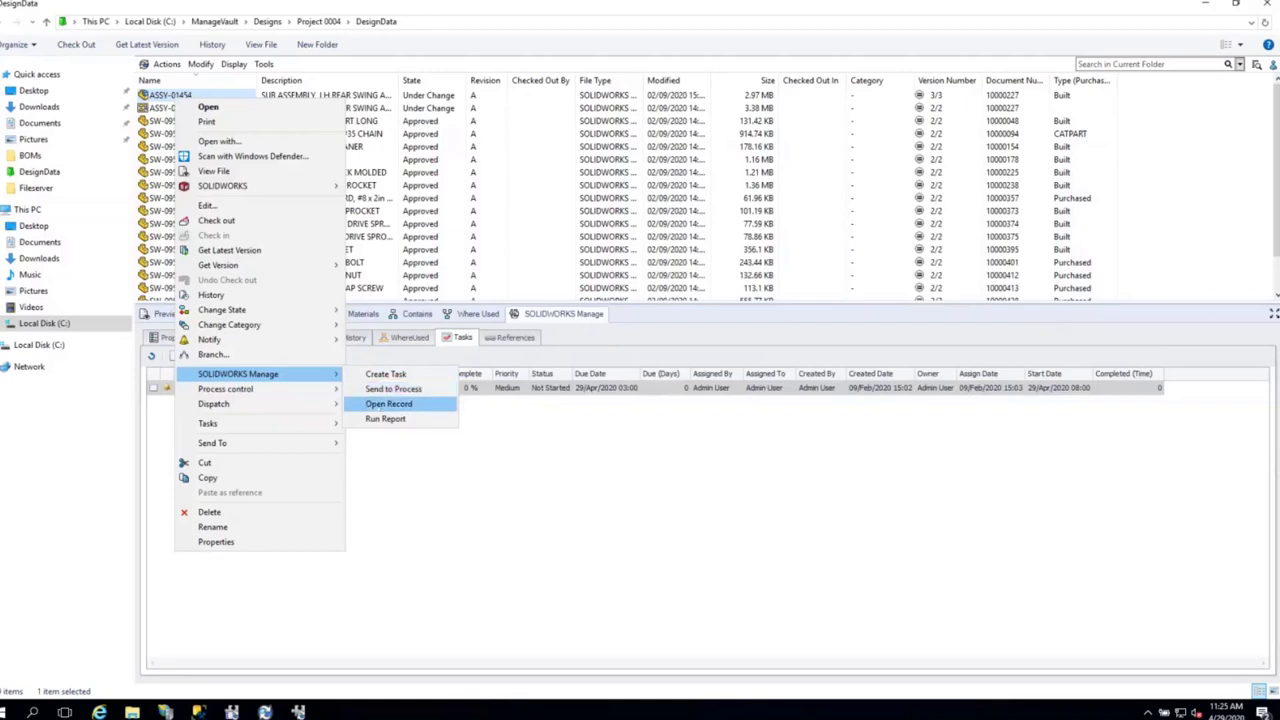
click(411, 419)
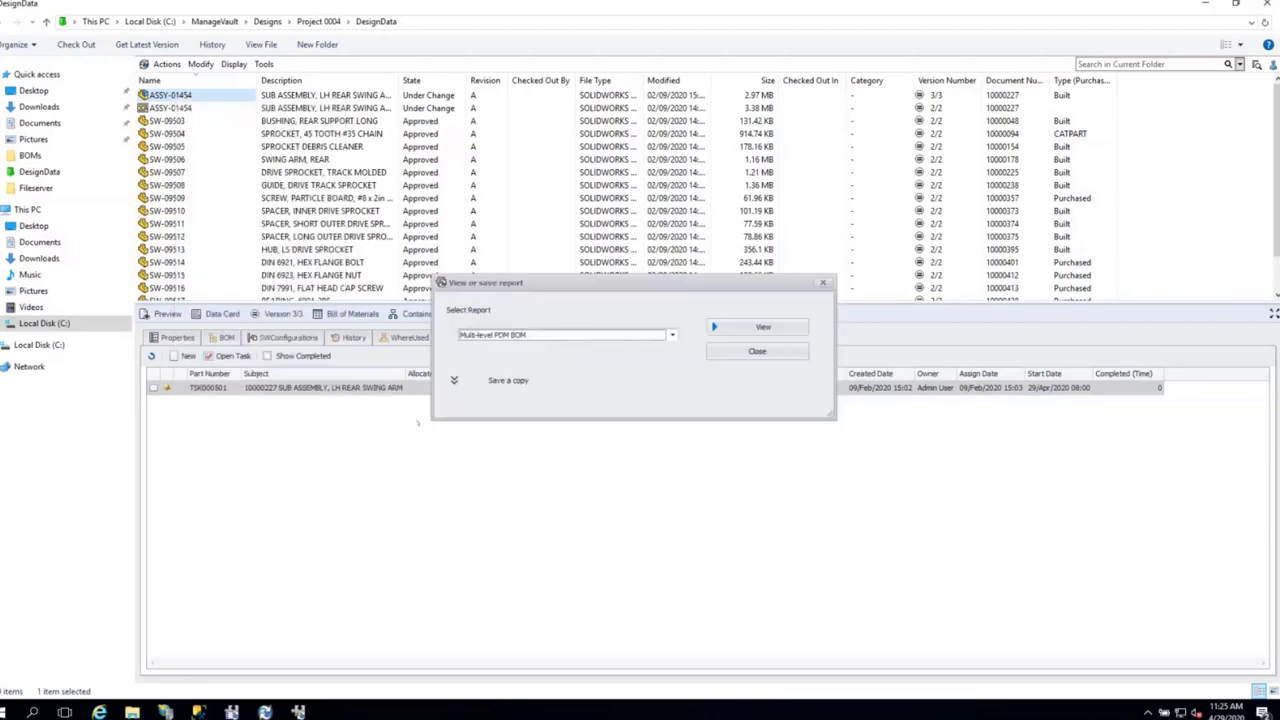
click(575, 340)
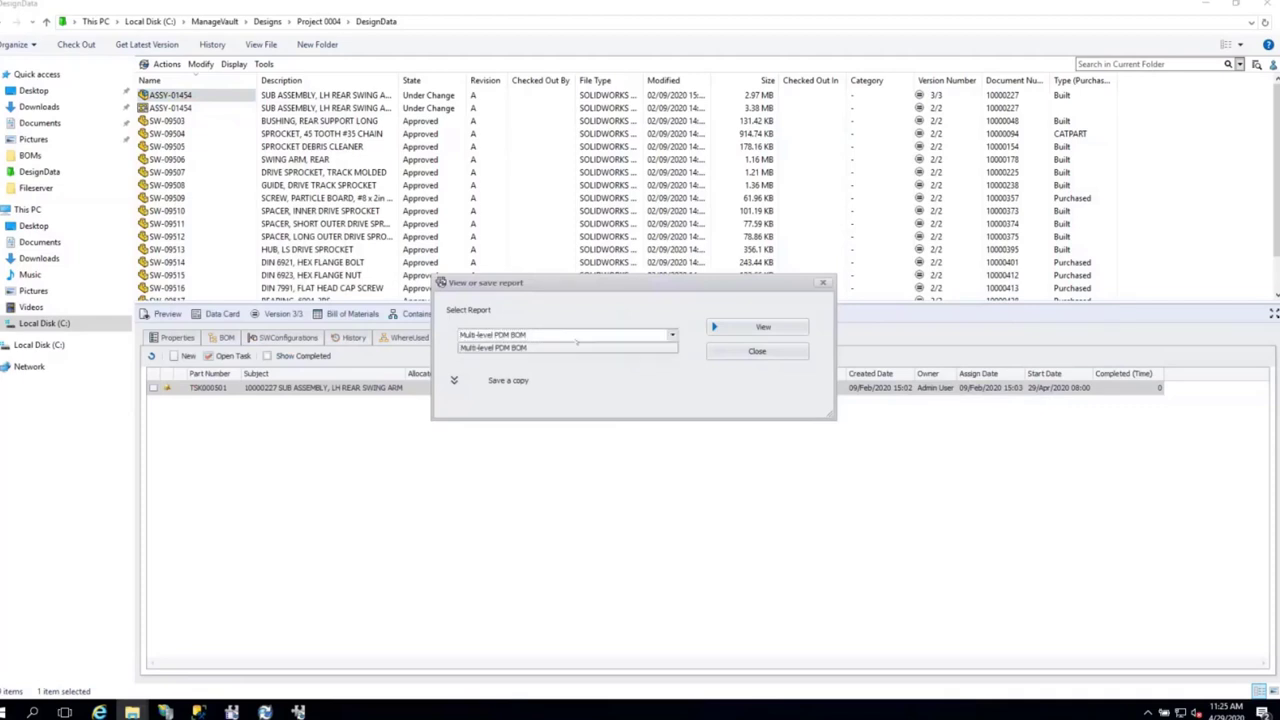
click(493, 347)
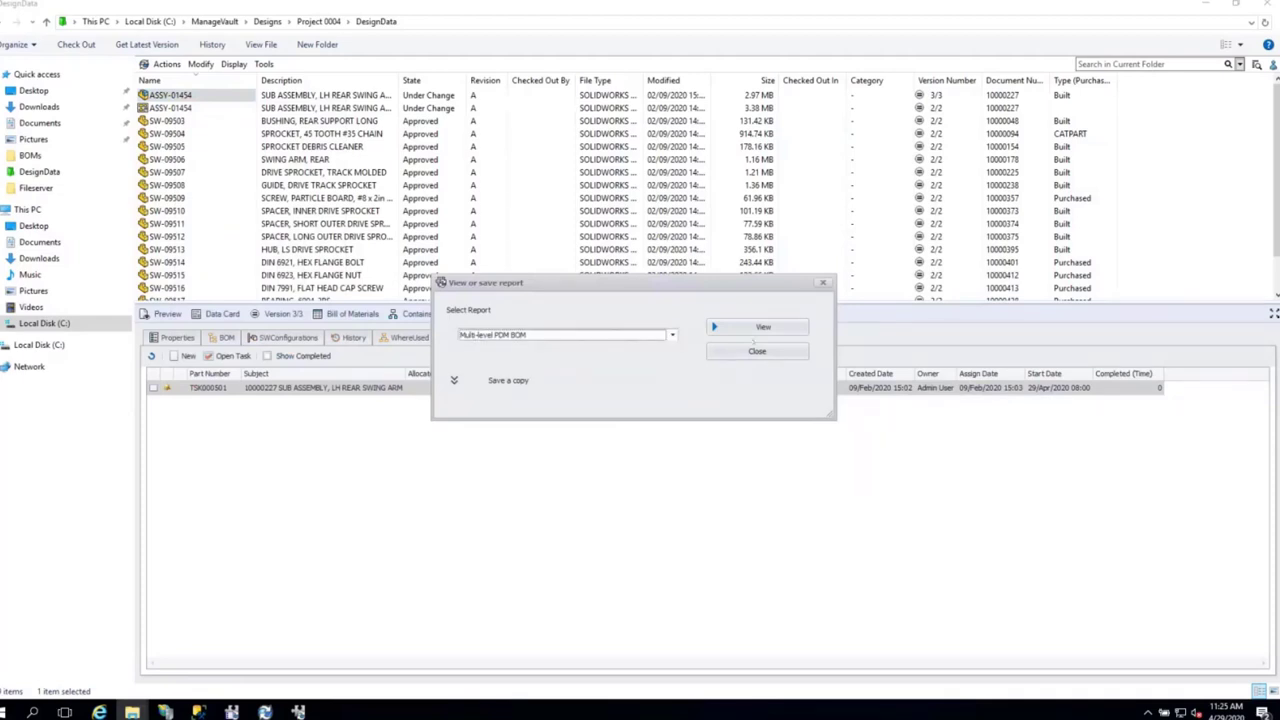
click(764, 330)
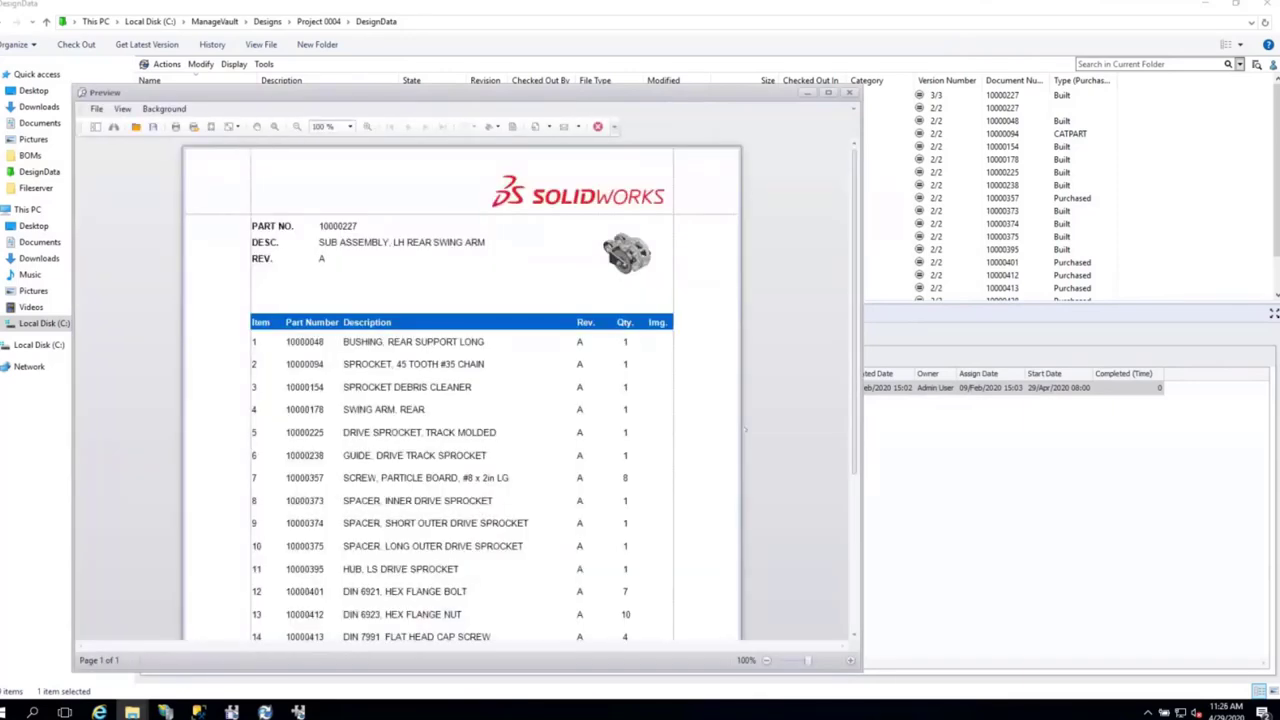
- Read through the full BOM report and close both the preview and the report dialog
scroll(405, 358, down, 5)
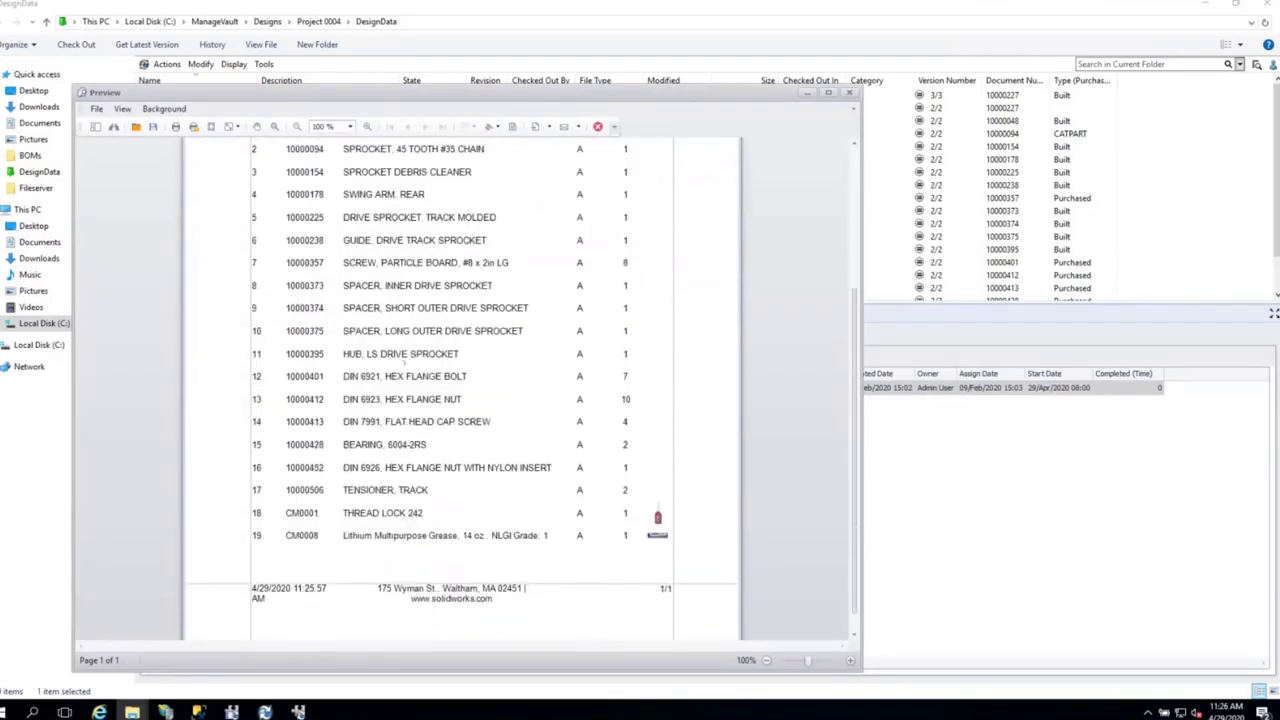
scroll(424, 441, down, 1)
scroll(422, 441, up, 5)
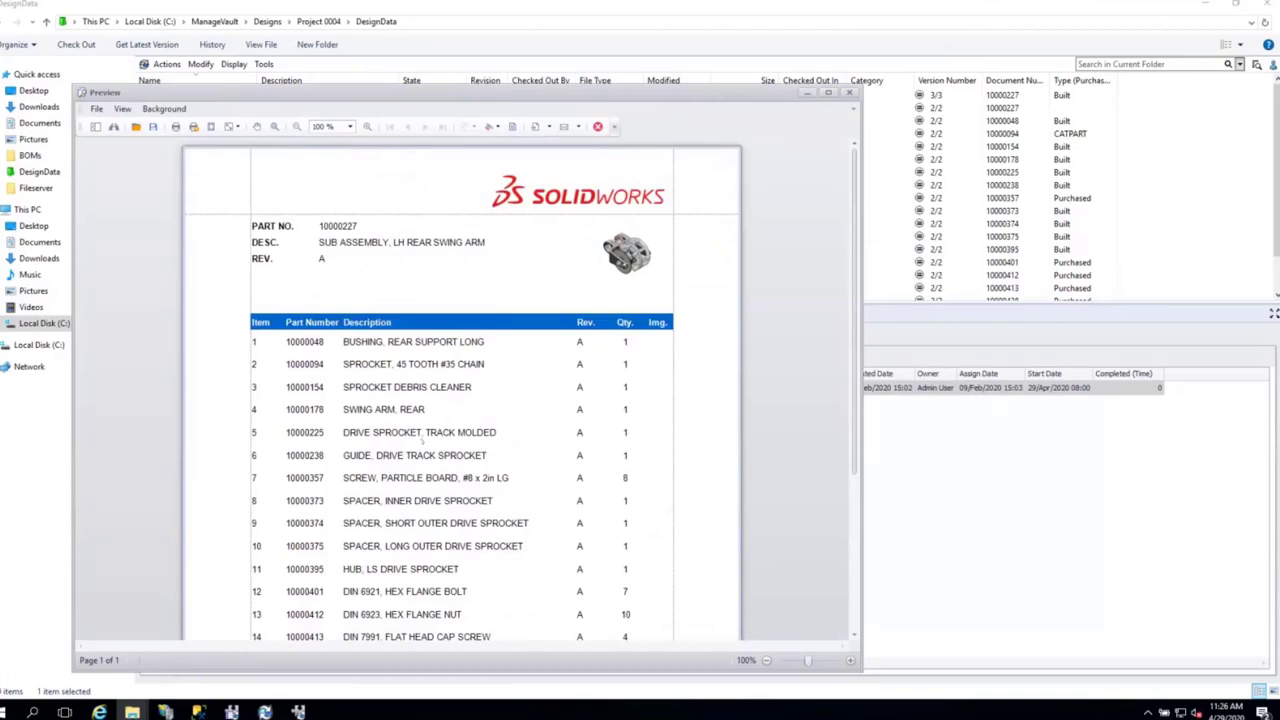
key(alt+F4)
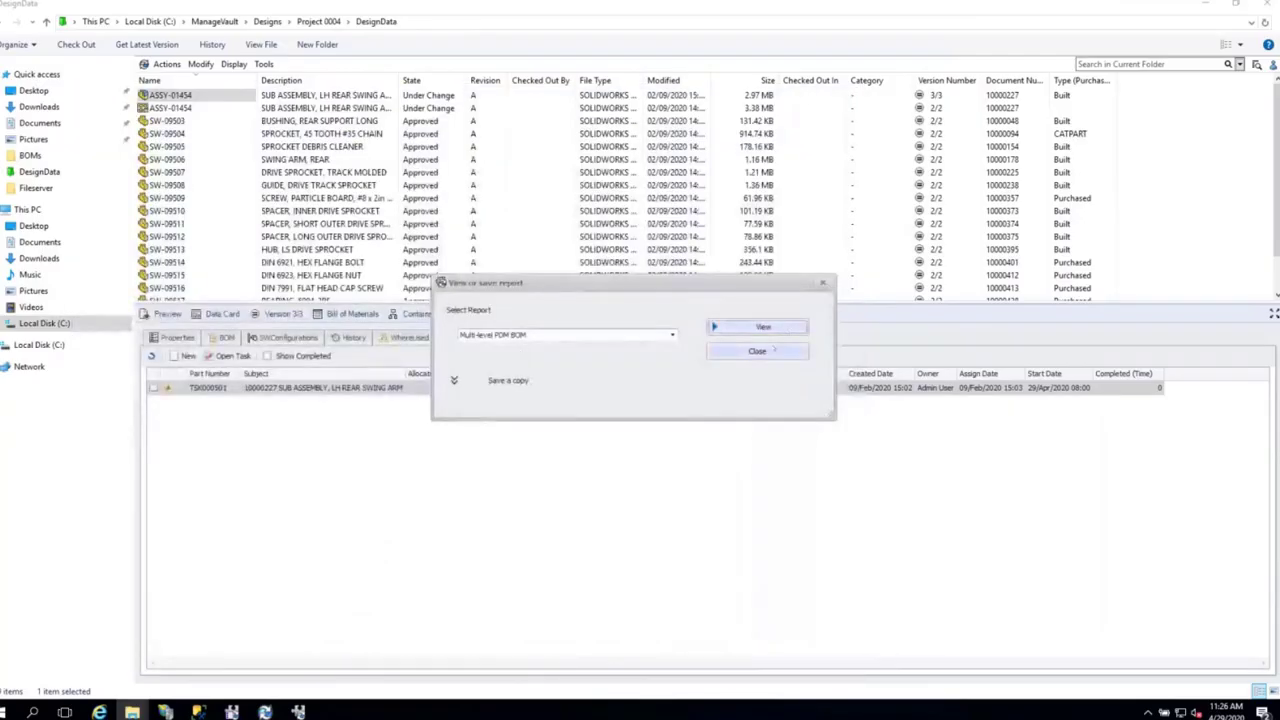
click(758, 352)
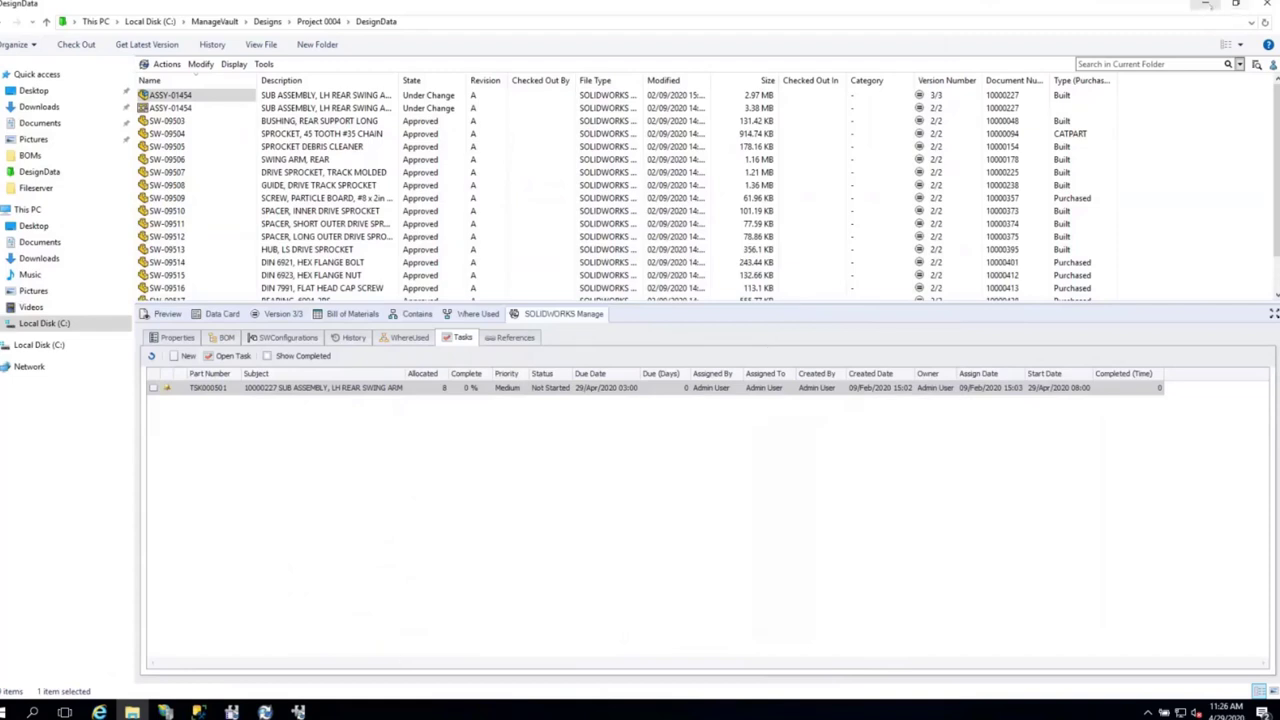
- Minimize the vault window to switch to SOLIDWORKS Manage, and maximize its task list
click(1205, 4)
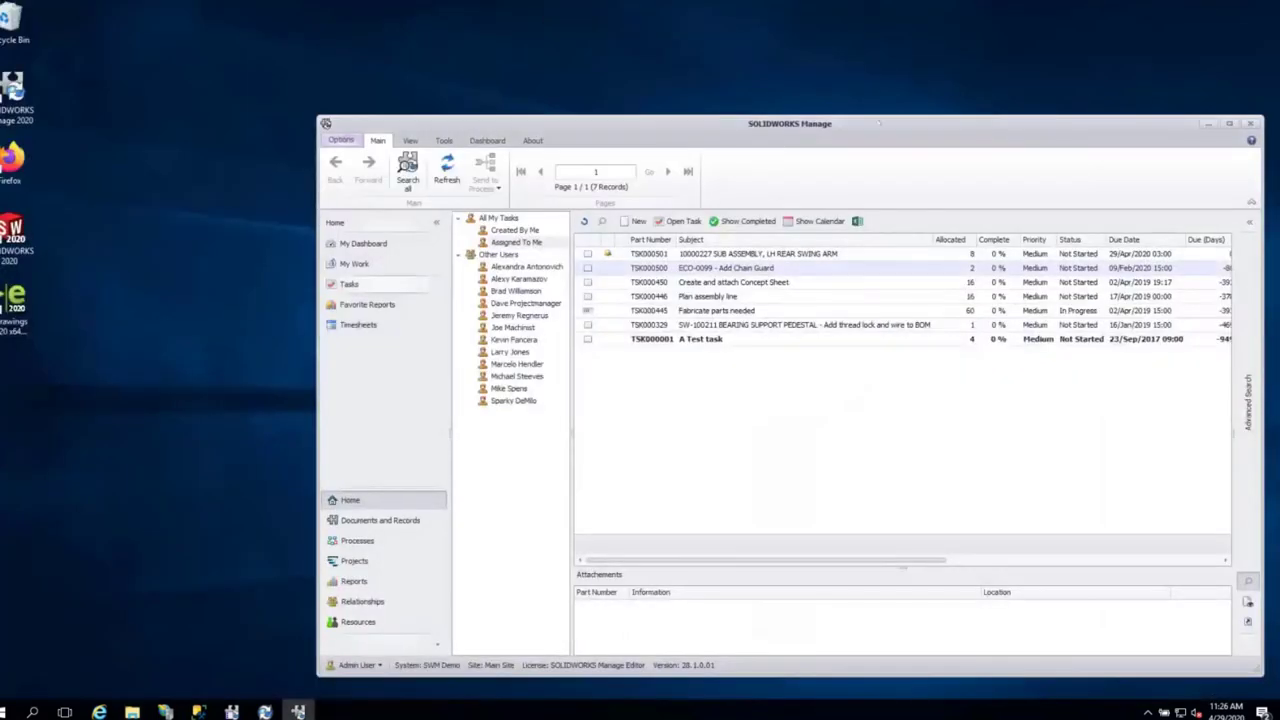
drag(870, 121, 744, 74)
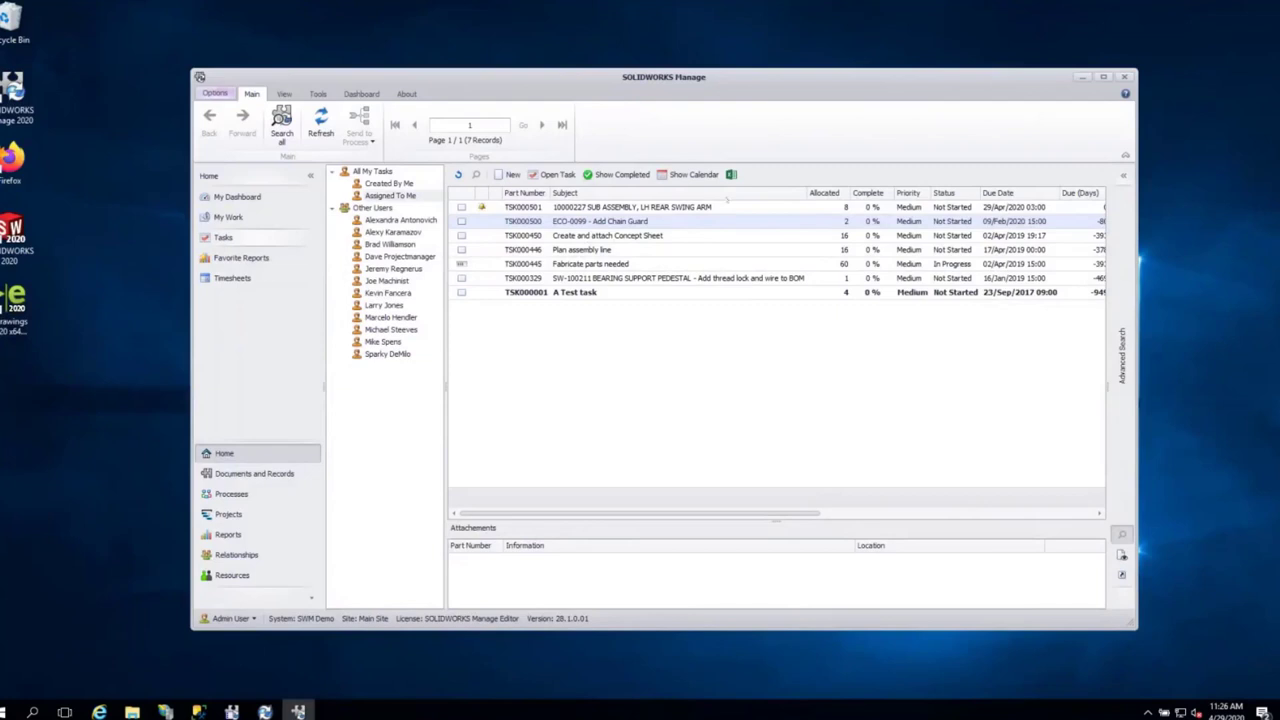
key(super+Up)
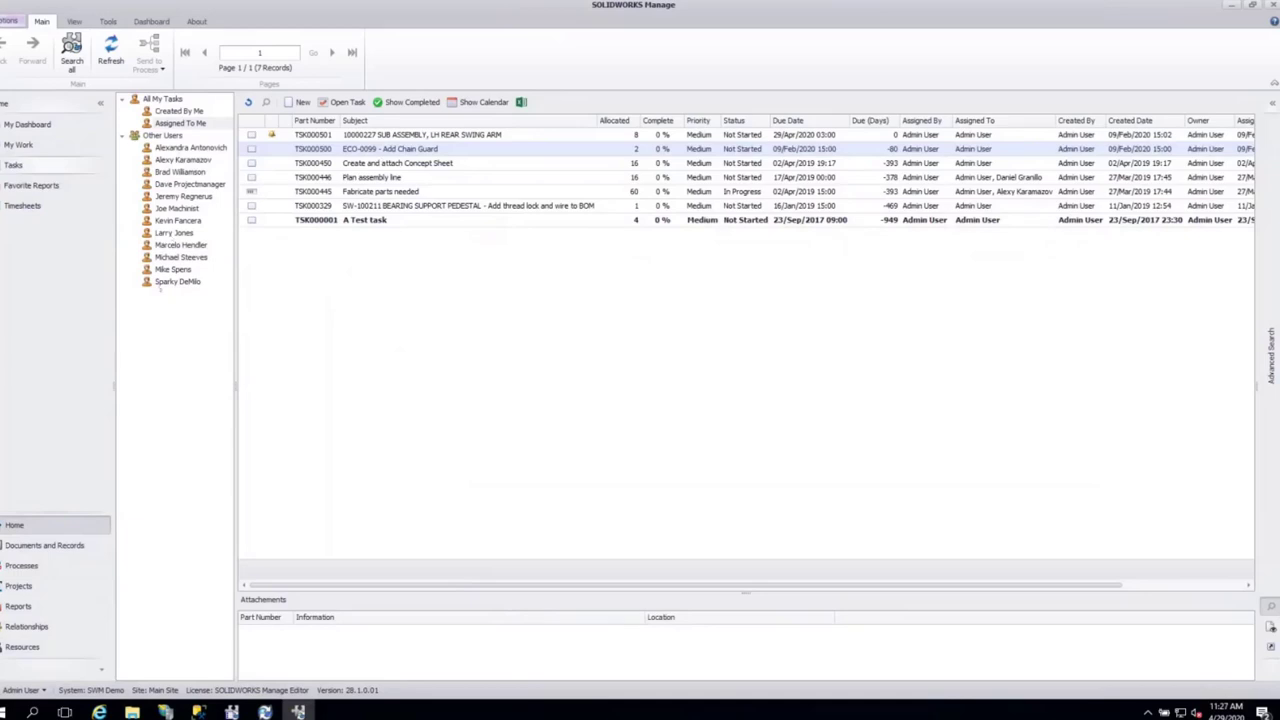
- Look at another user's task list, and return to the tasks assigned to me with the calendar displayed
click(172, 269)
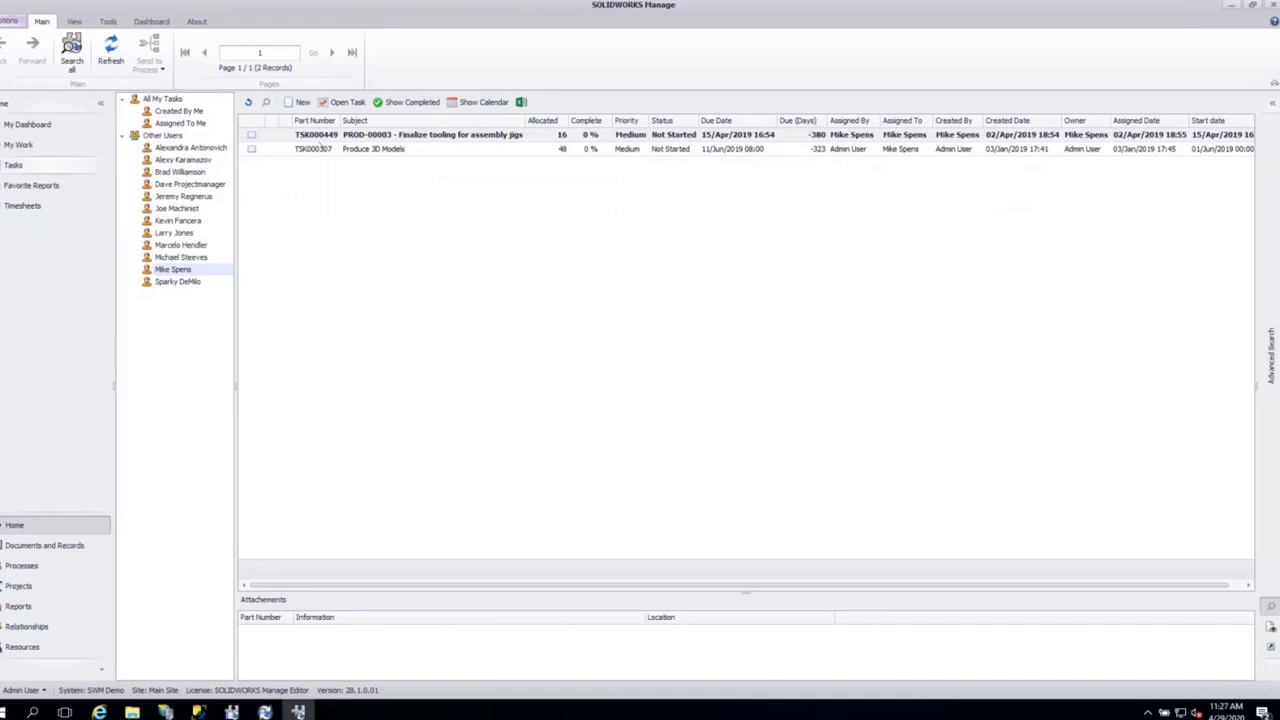
click(180, 122)
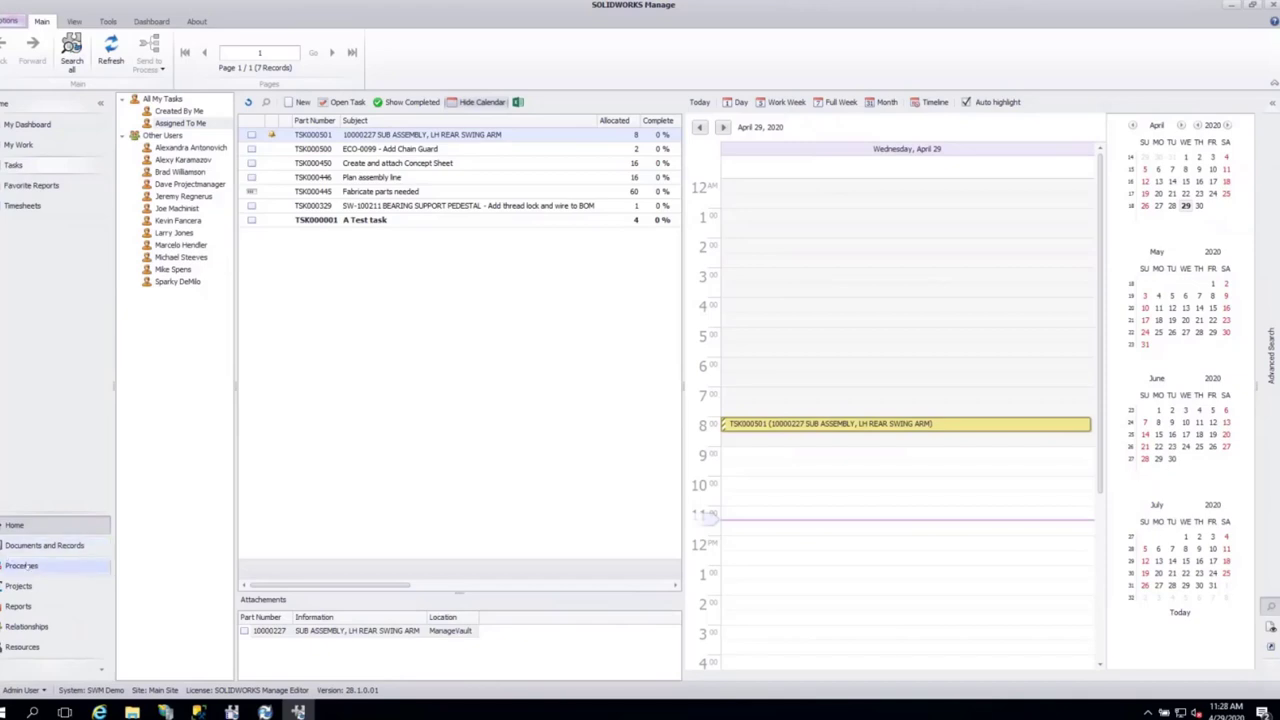
- List the Engineering Change Order processes, sort them by ascending progress and open the ECO-0099 record
click(21, 566)
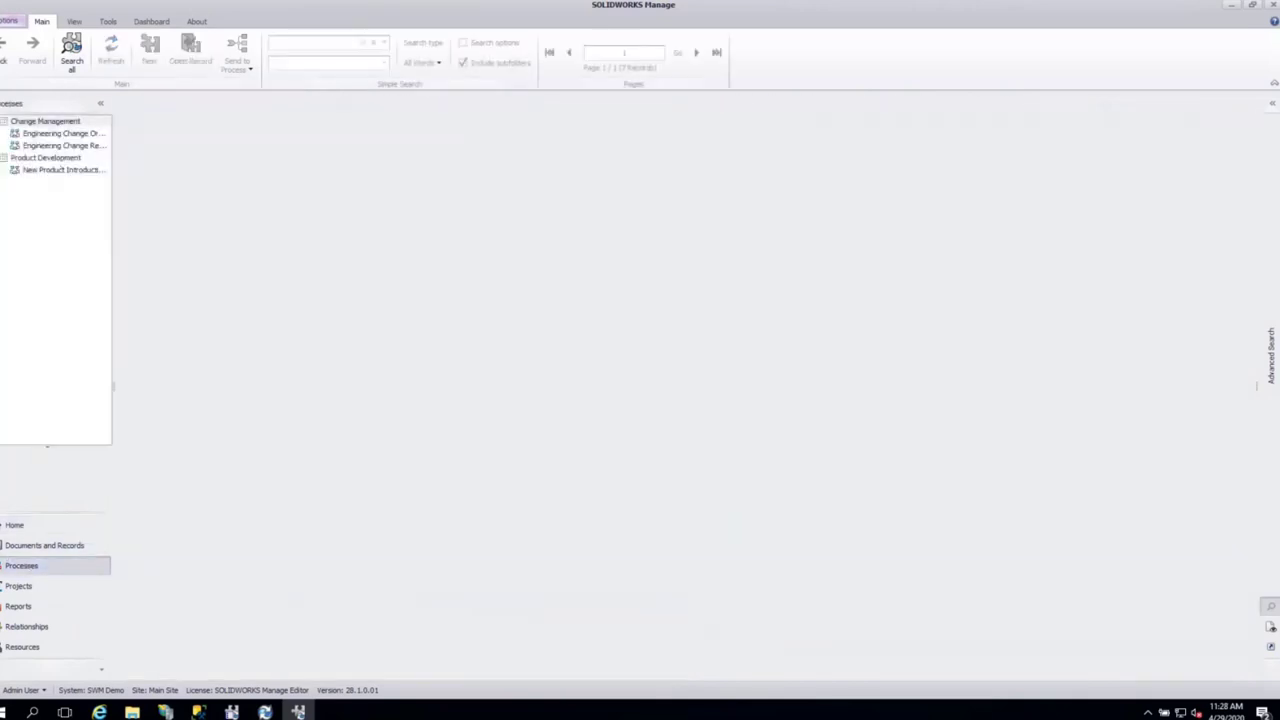
click(52, 134)
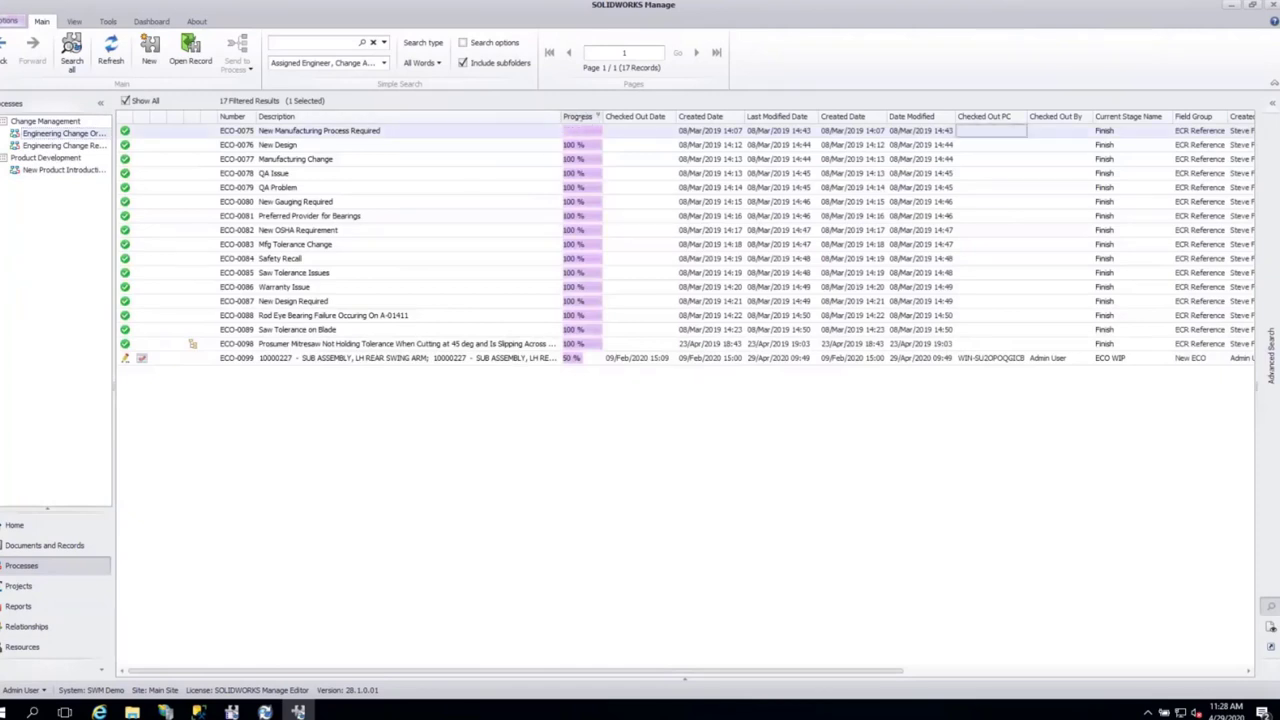
click(578, 116)
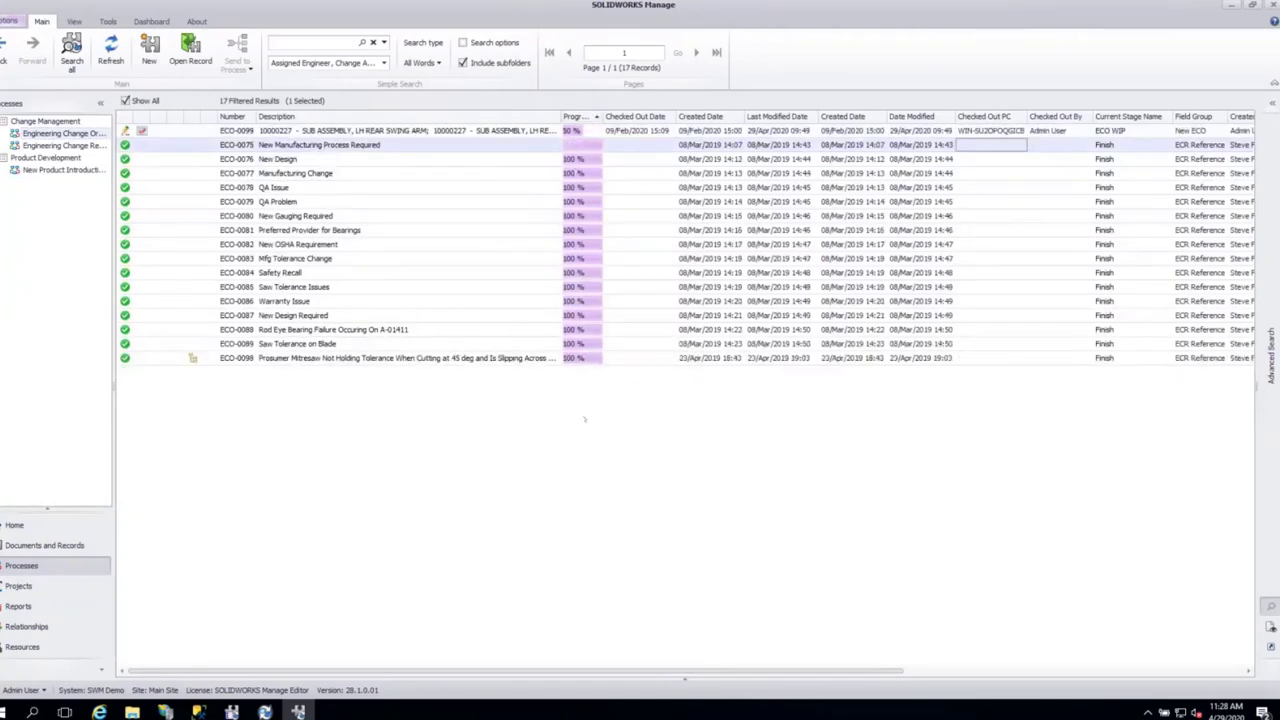
click(400, 130)
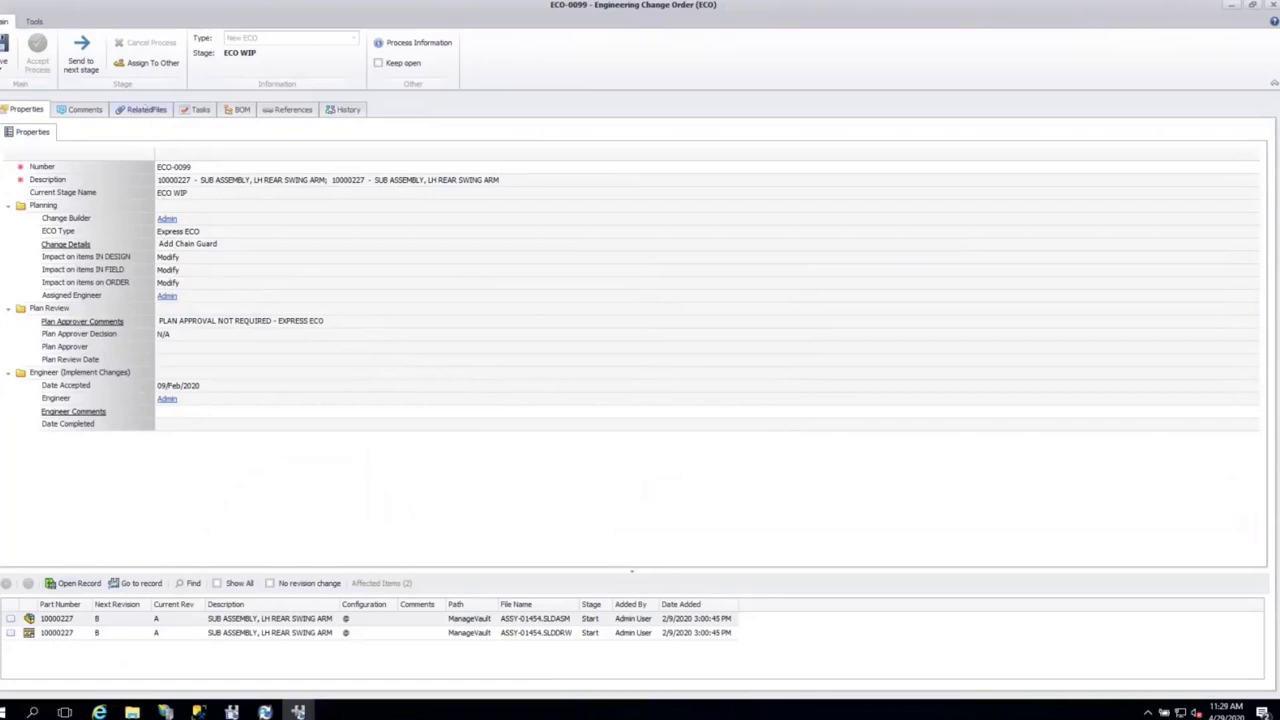
- Attach N1704831-A.XML from the BOMs folder to the related files of ECO-0099 as supporting documentation
click(146, 110)
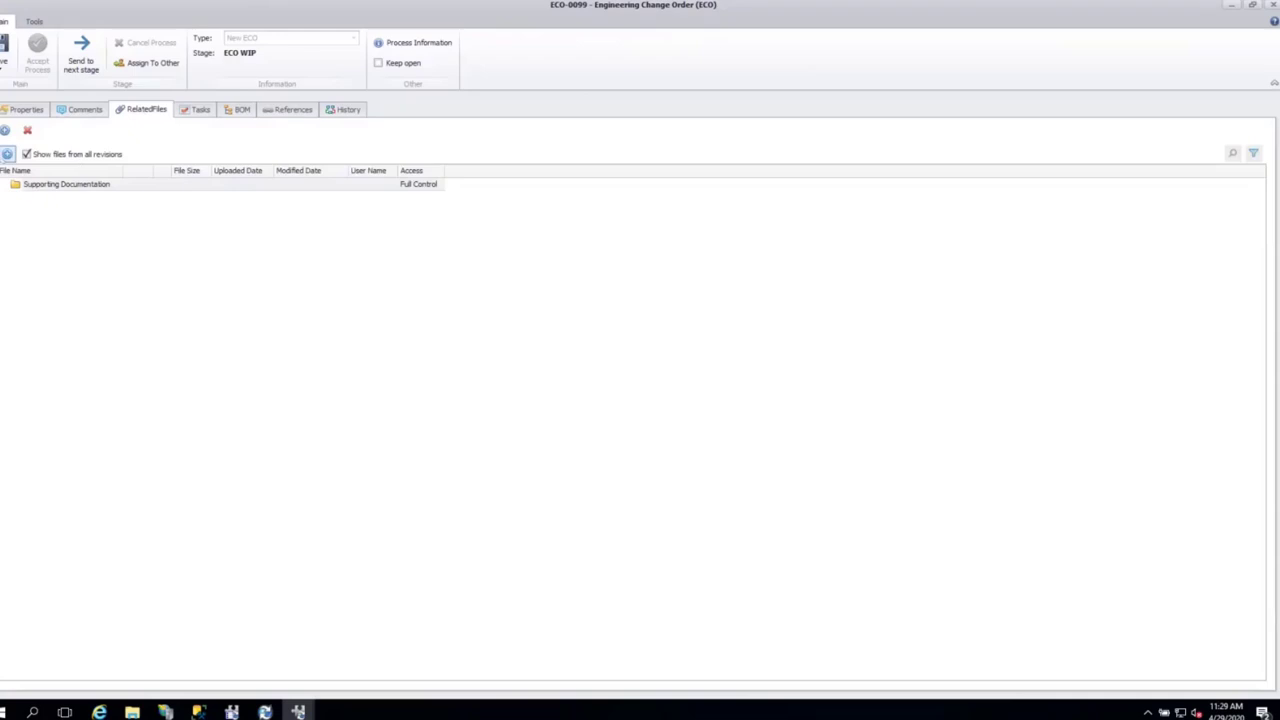
click(7, 154)
click(42, 177)
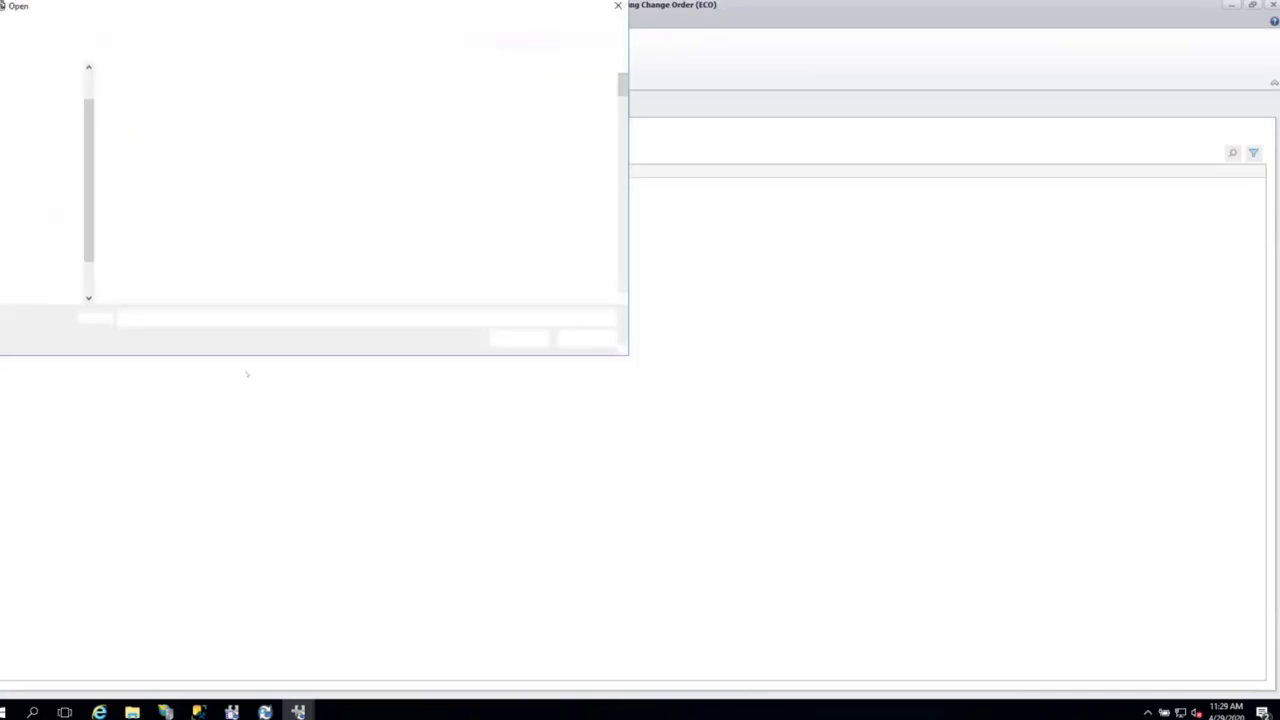
scroll(206, 249, down, 10)
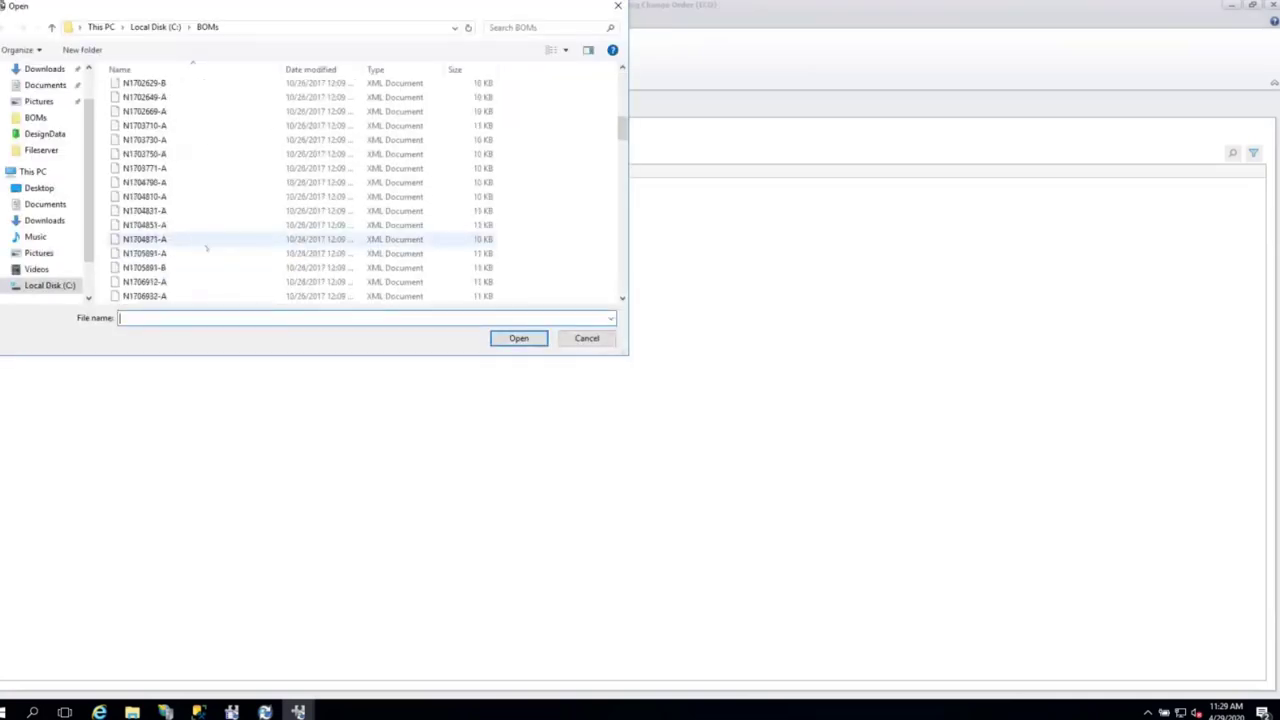
click(230, 211)
click(519, 338)
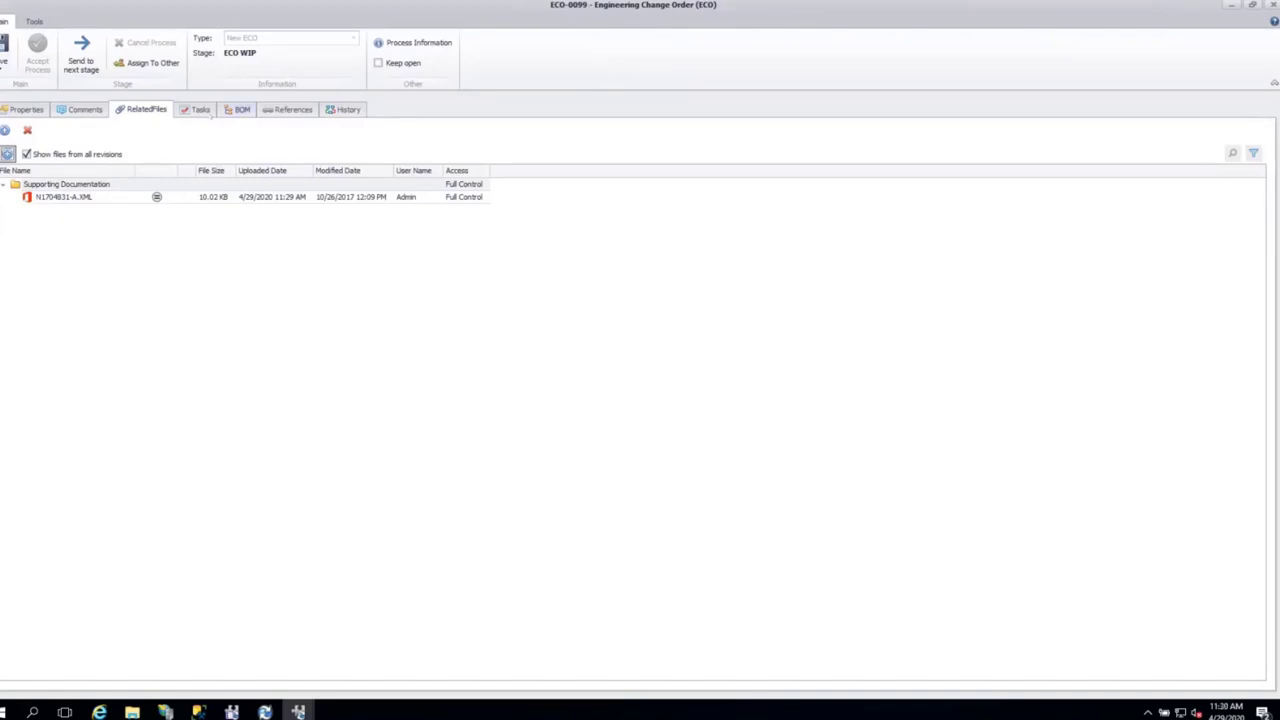
- Review the tasks, references and history of ECO-0099, examining the ECO WIP and ECO Type stages in its process diagram
click(195, 109)
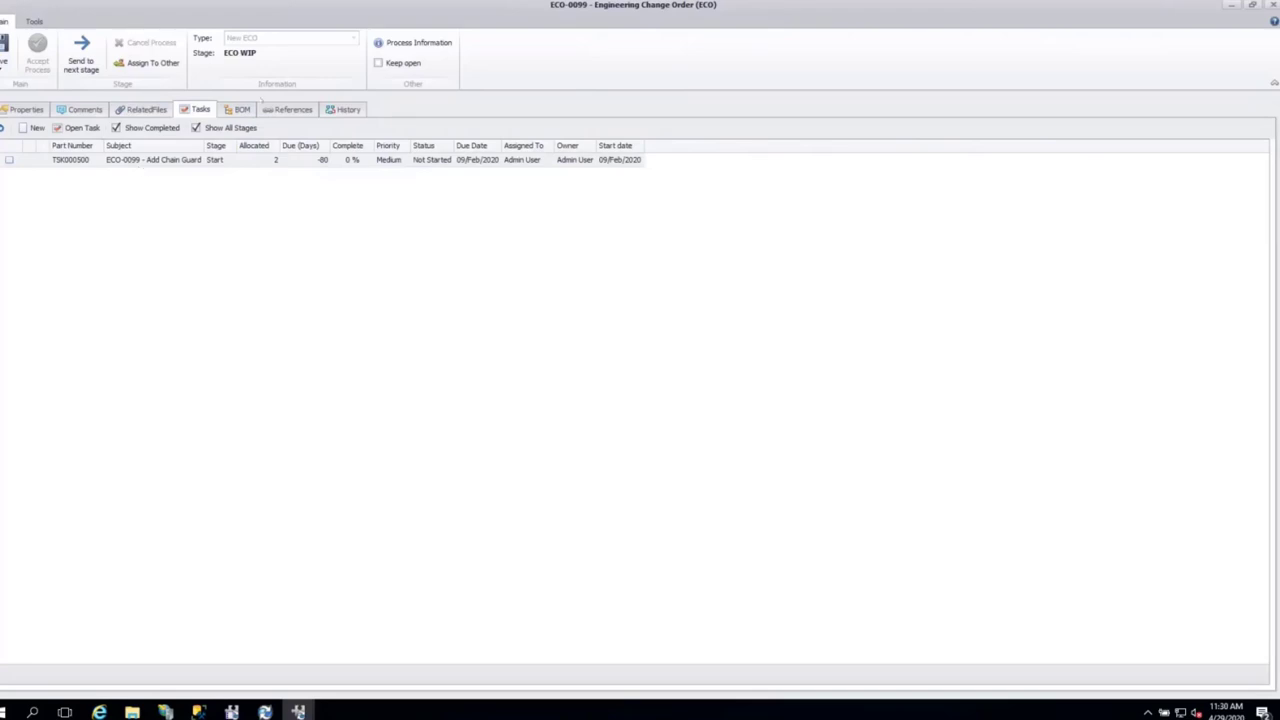
click(288, 109)
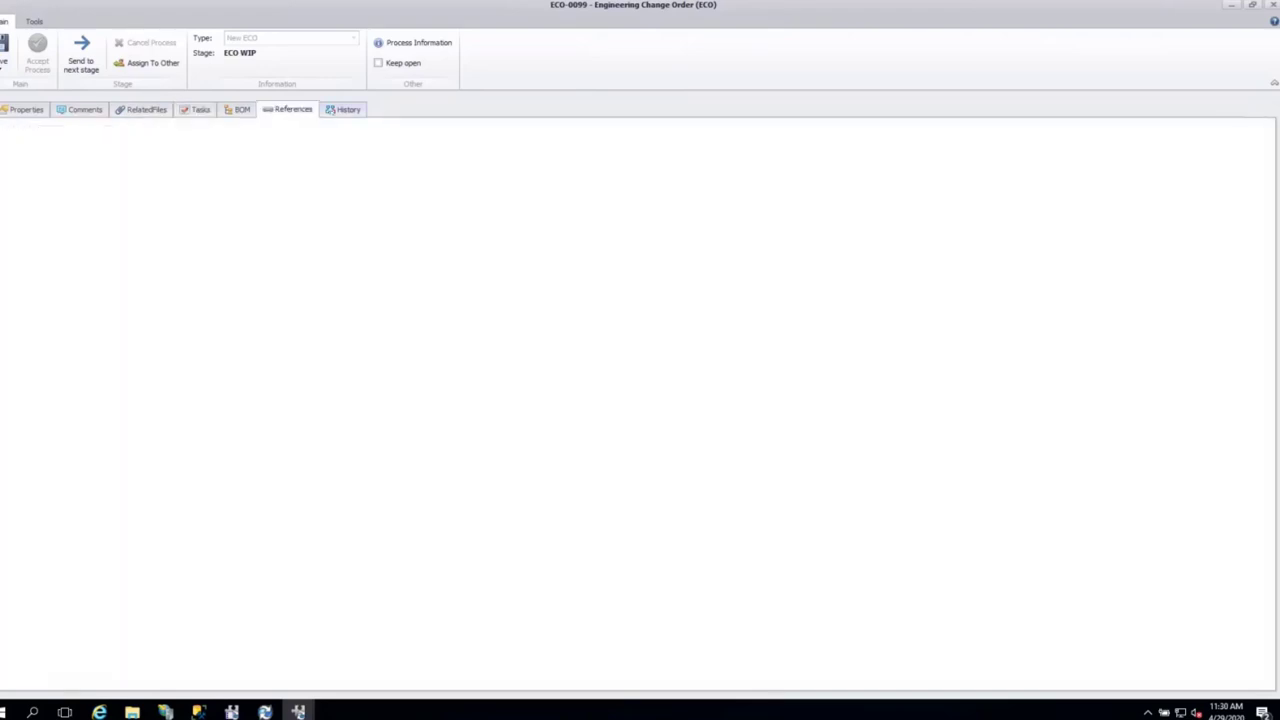
click(343, 109)
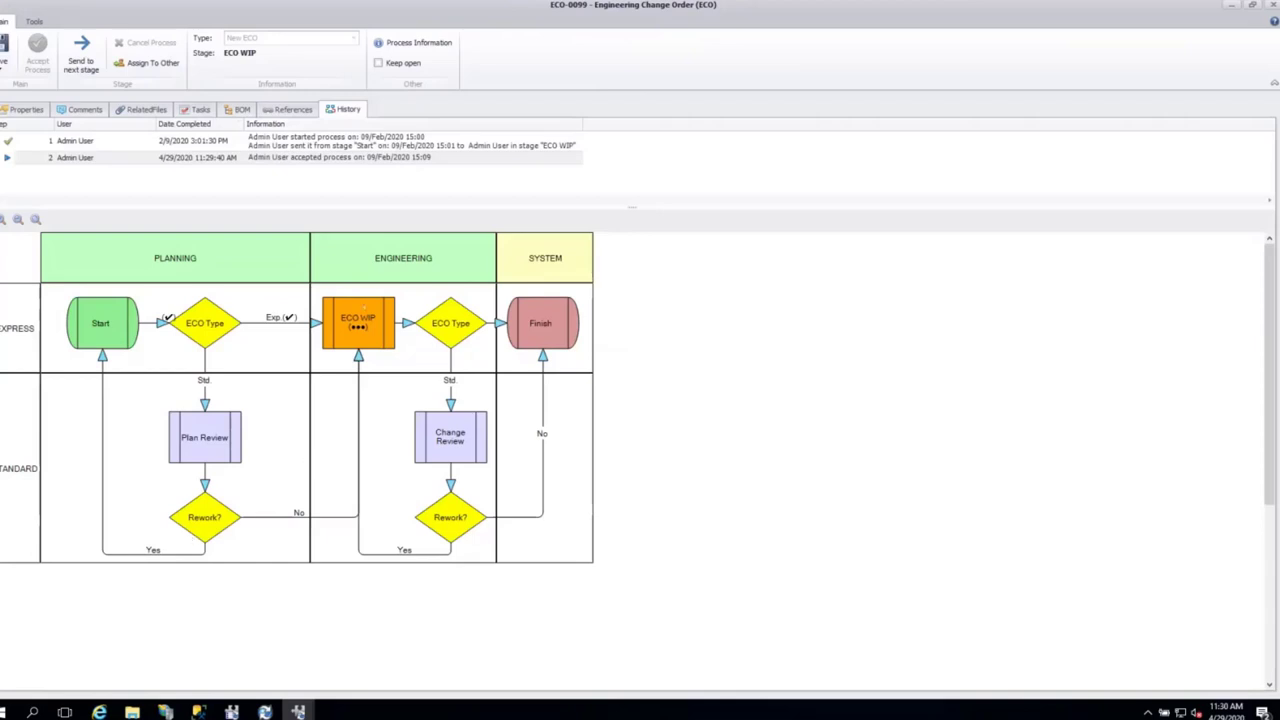
click(373, 332)
click(390, 299)
click(450, 323)
- Arrange the ECO-0099 history side by side with the PDM Administration Default Workflow and select the workflow's Approved state
key(super+Right)
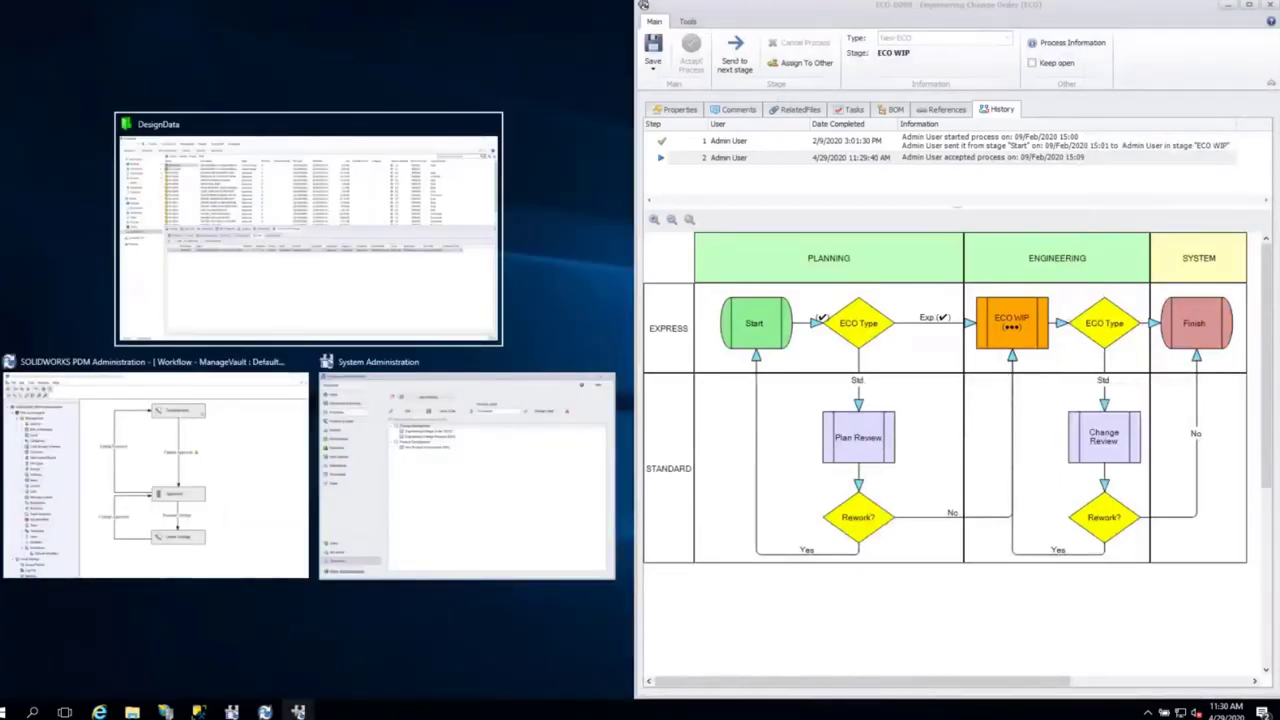
key(Escape)
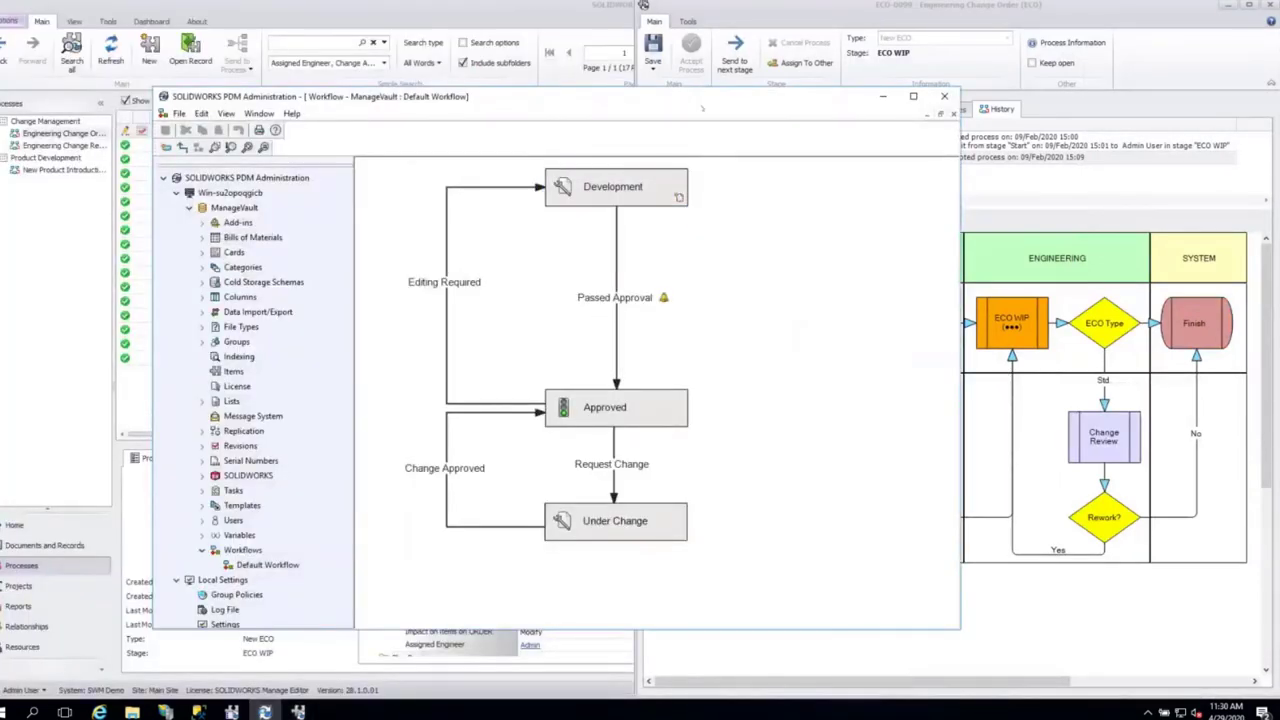
drag(500, 96, 365, 68)
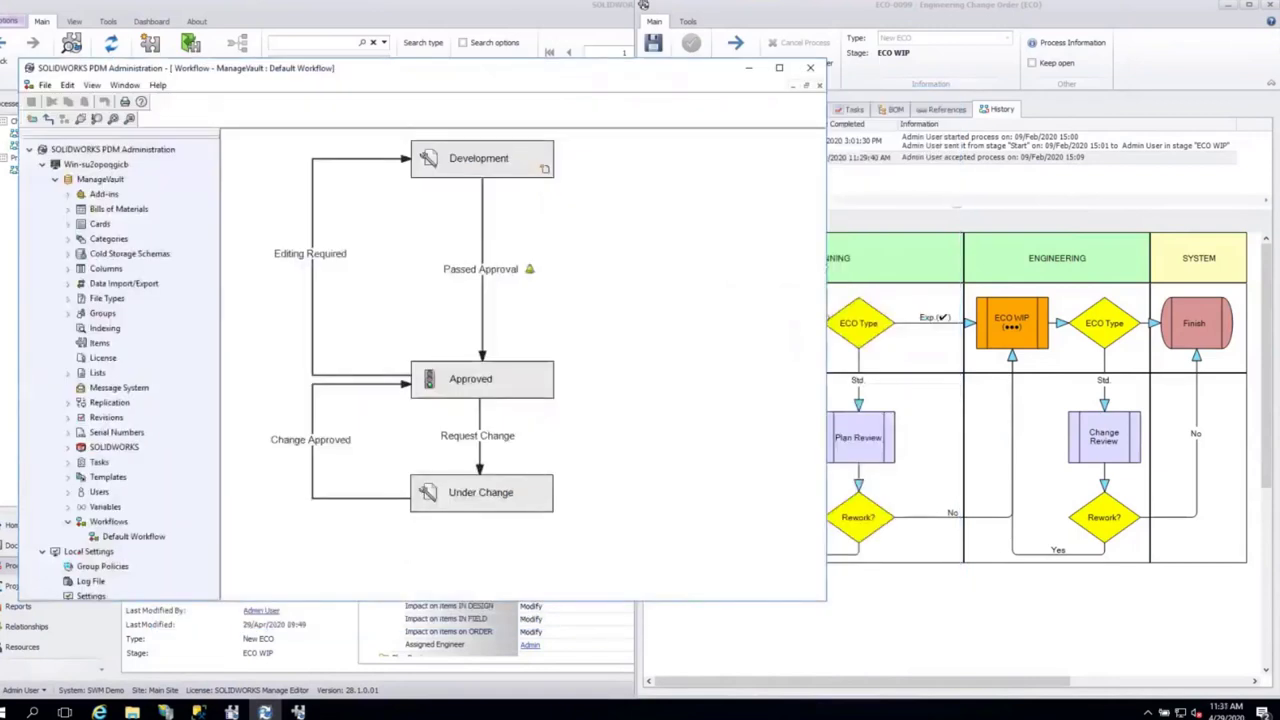
drag(826, 330, 602, 330)
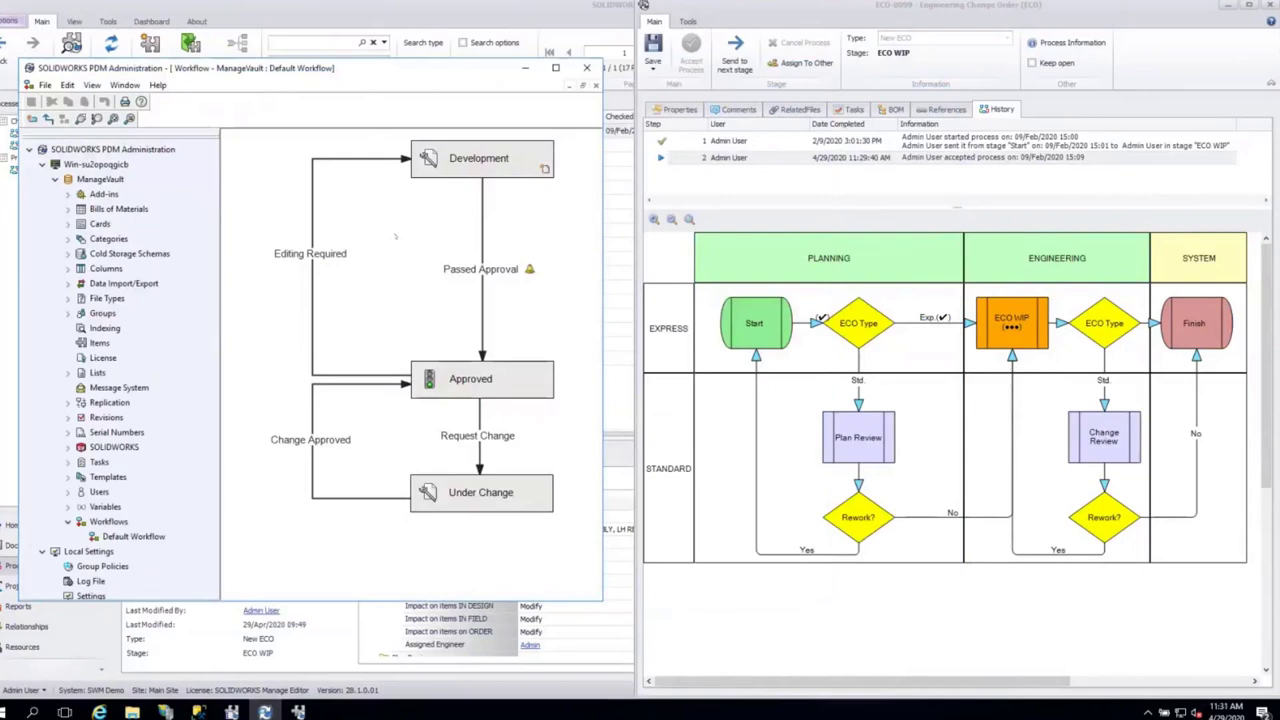
click(470, 380)
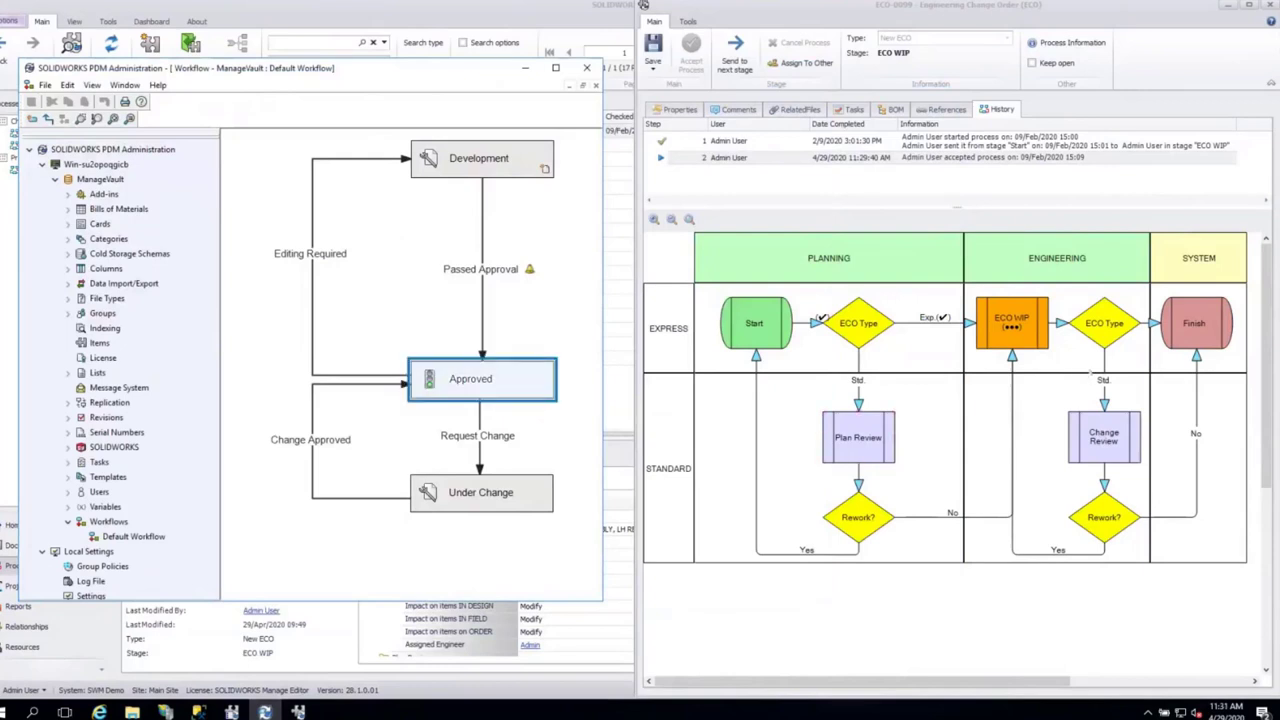
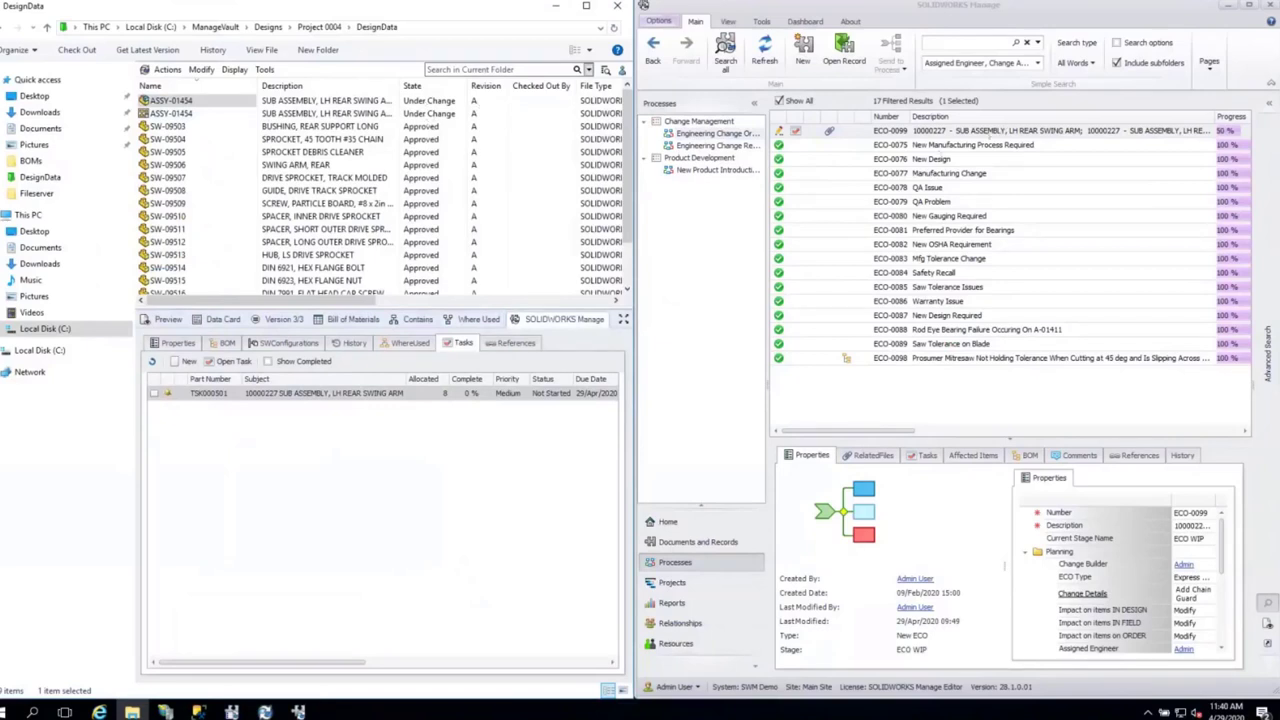
- Enlarge the history preview of ECO-0099, open the record and examine its process diagram through to the Finish stage
click(1182, 455)
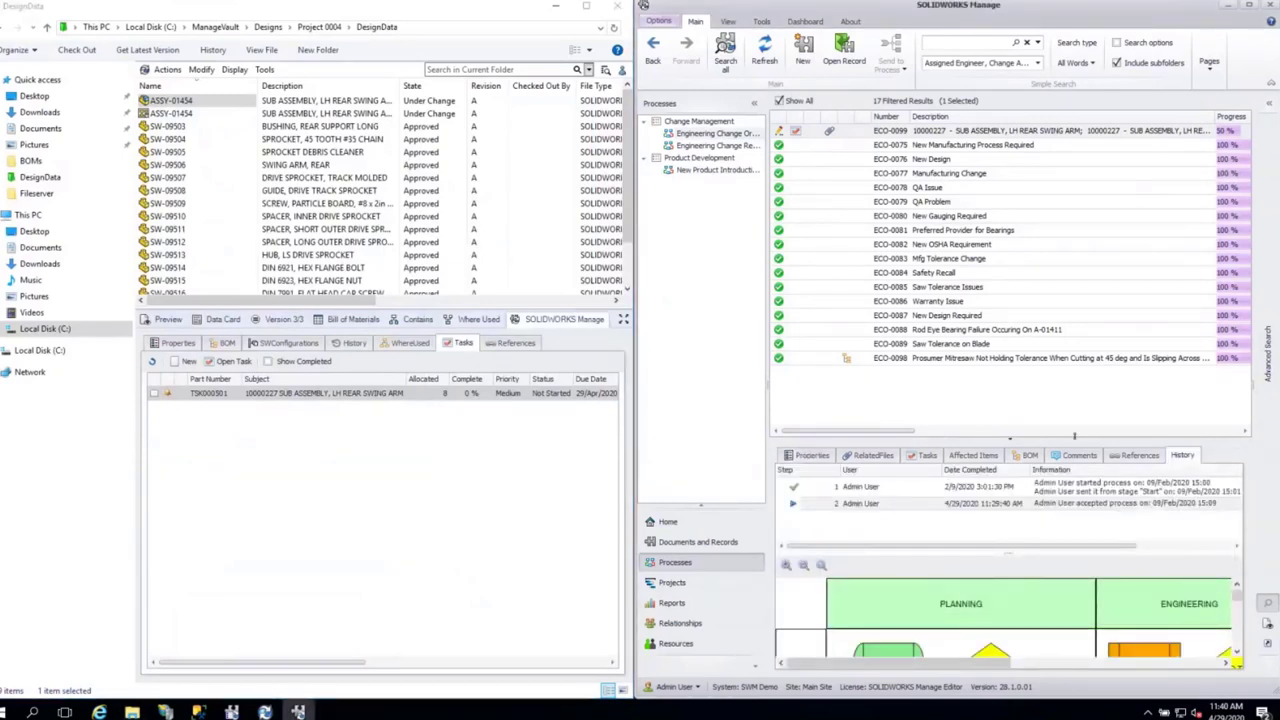
drag(1068, 344, 1066, 321)
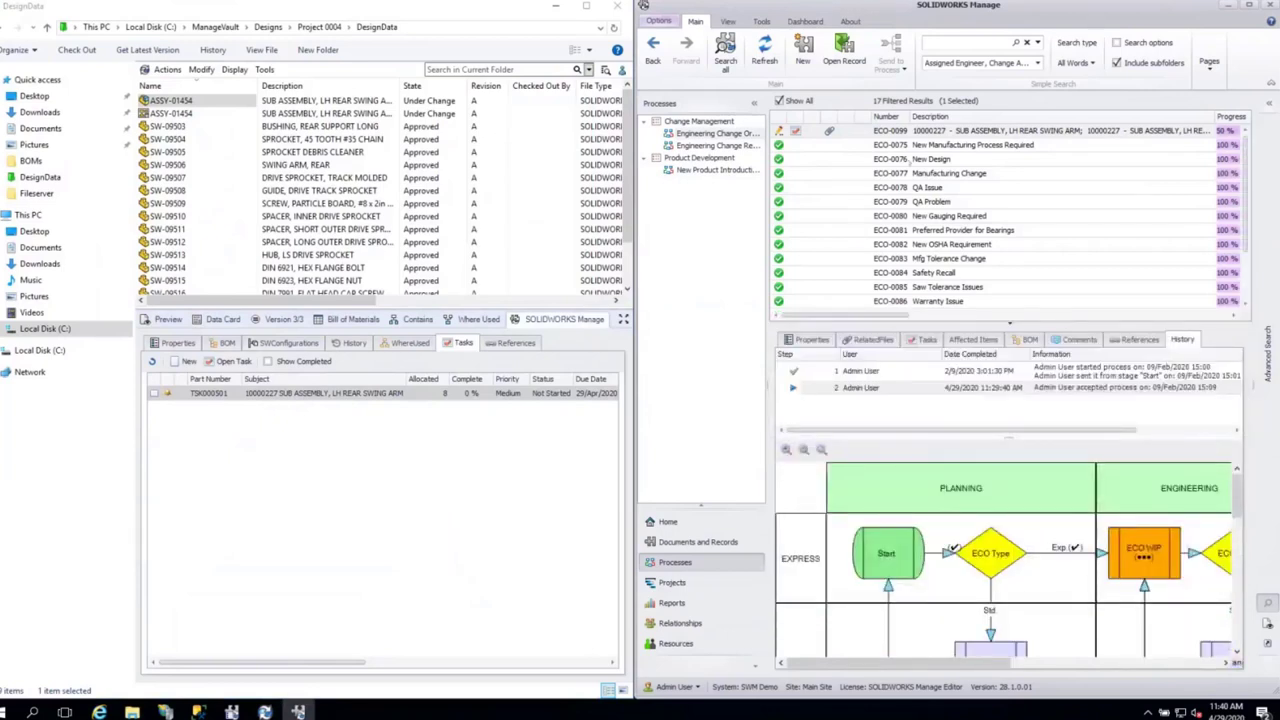
right_click(935, 137)
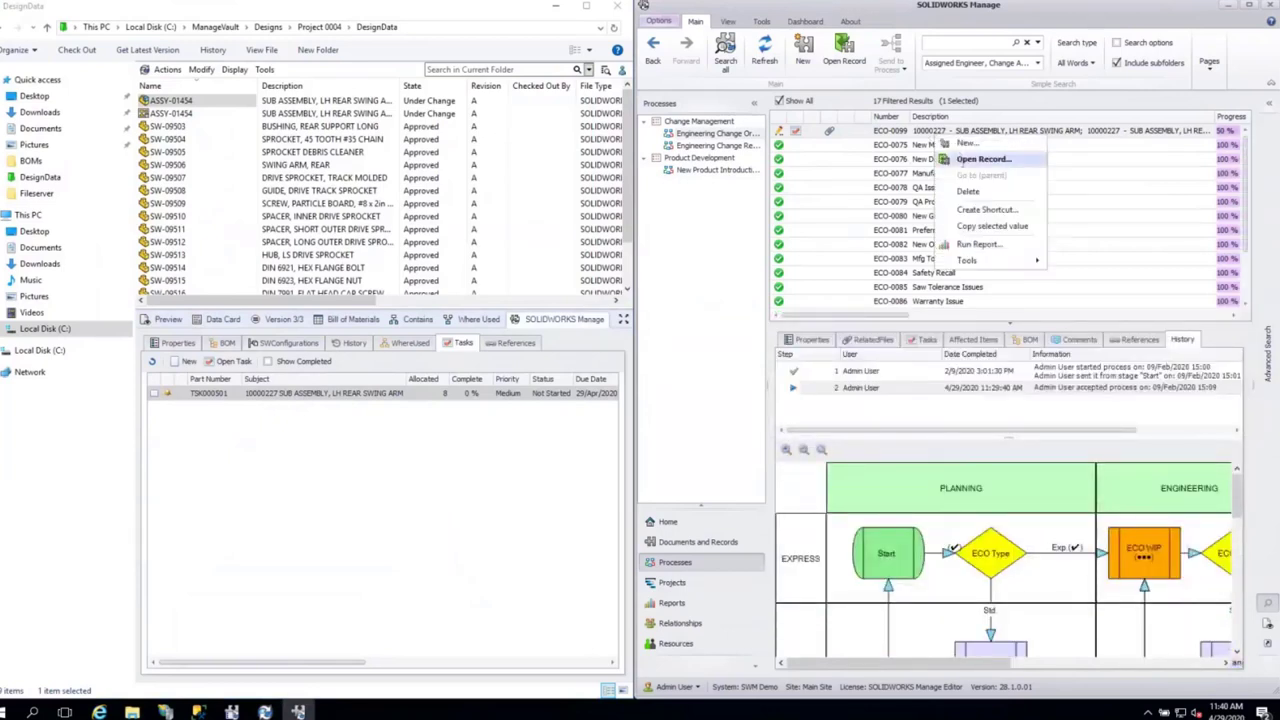
click(980, 160)
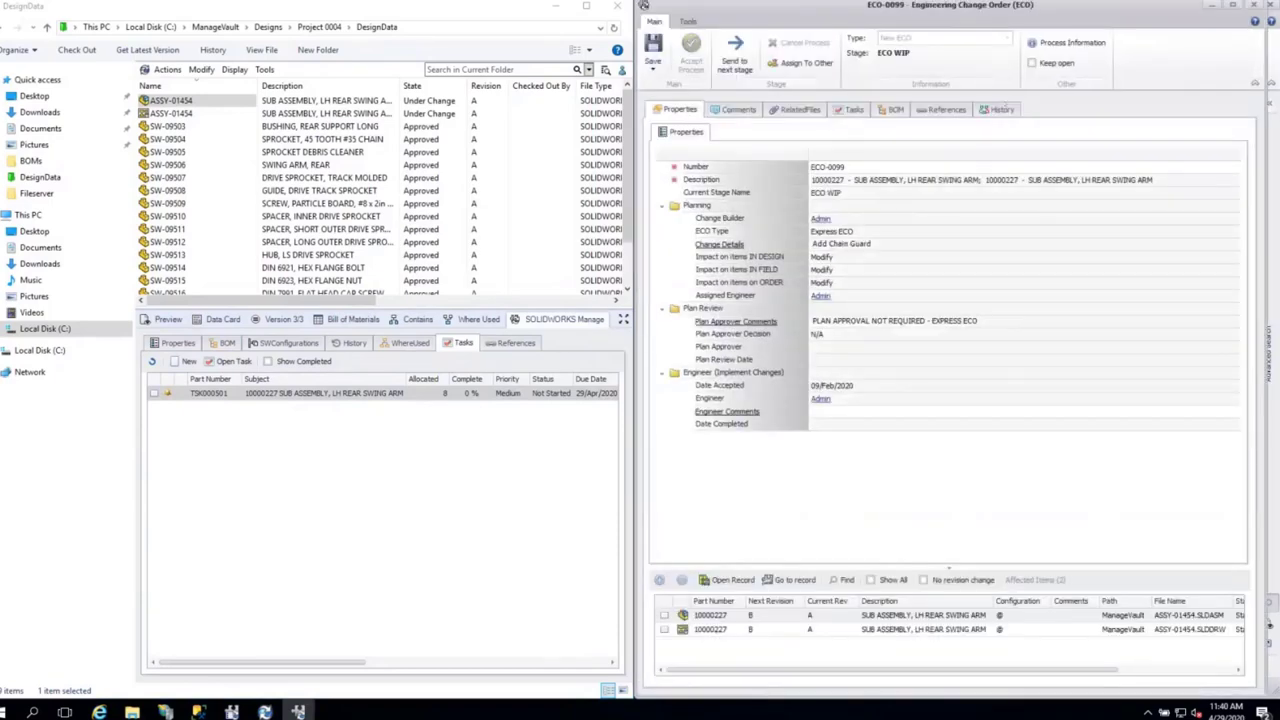
click(1000, 110)
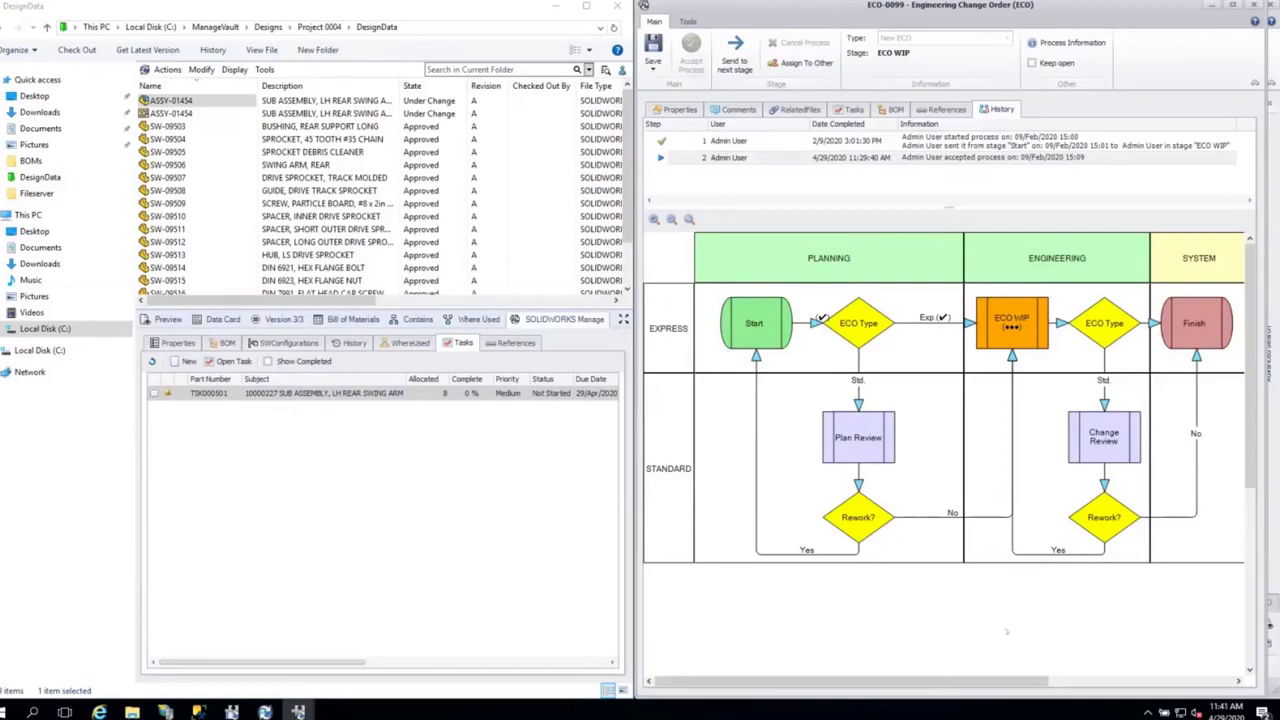
drag(914, 680, 1023, 681)
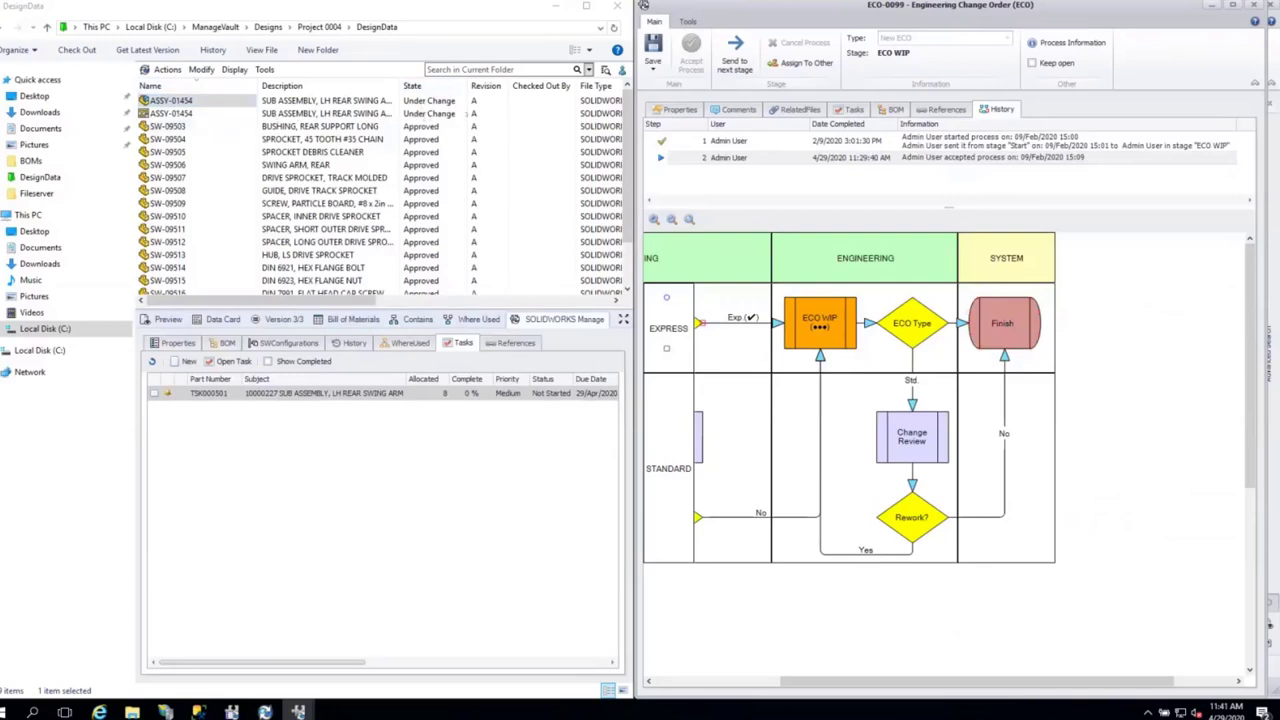
- Enter "Engineering change complete" as the engineer comments of ECO-0099 and send the process to its next stage
click(677, 109)
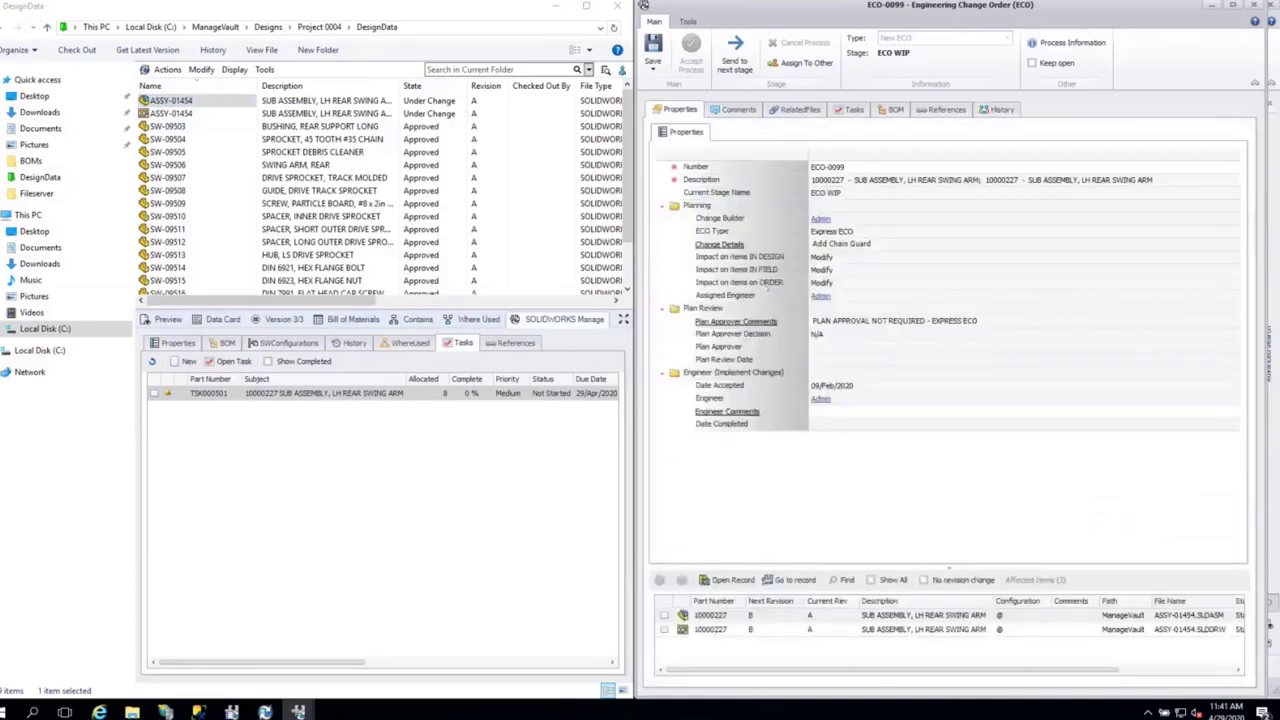
click(878, 410)
text(Engineering change complete)
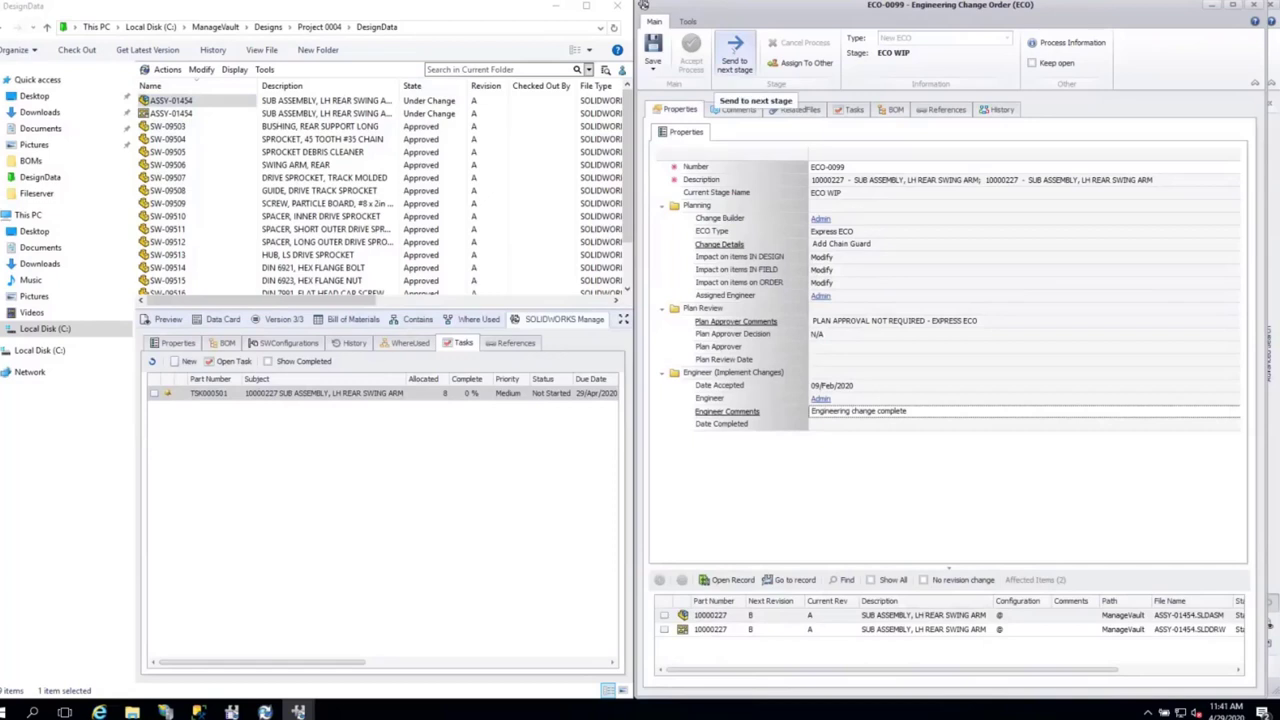
click(735, 48)
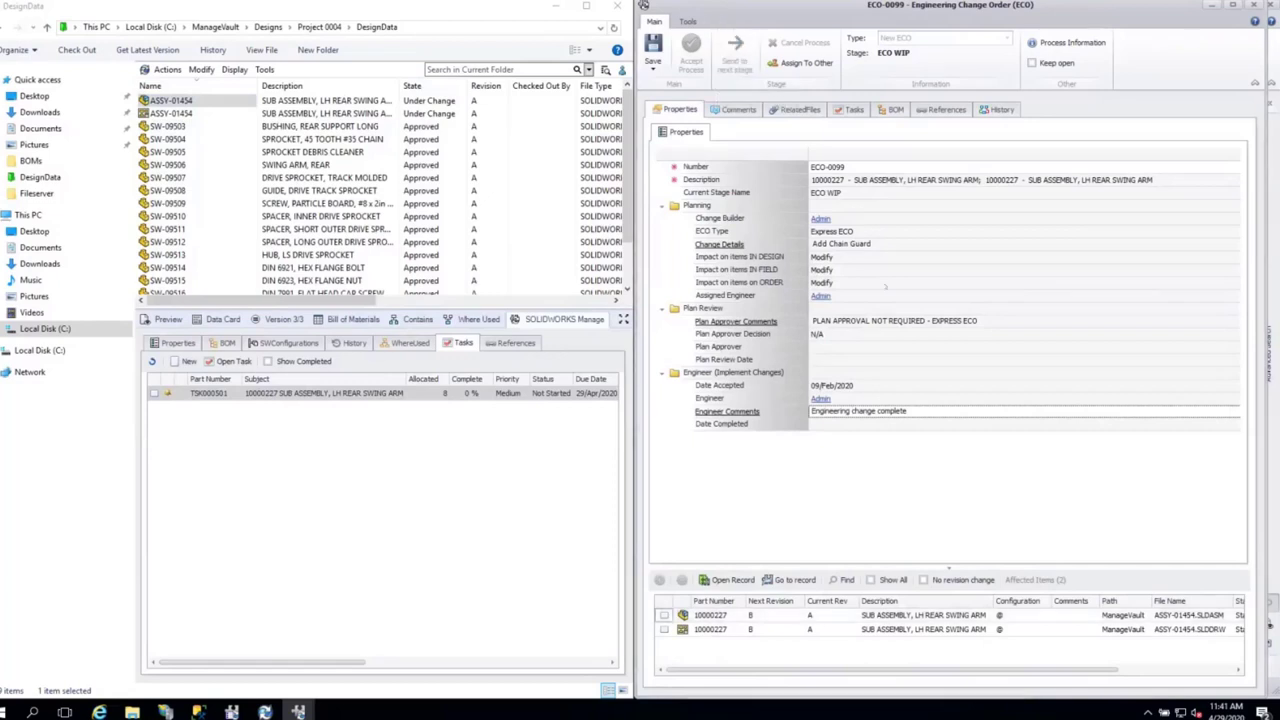
click(640, 405)
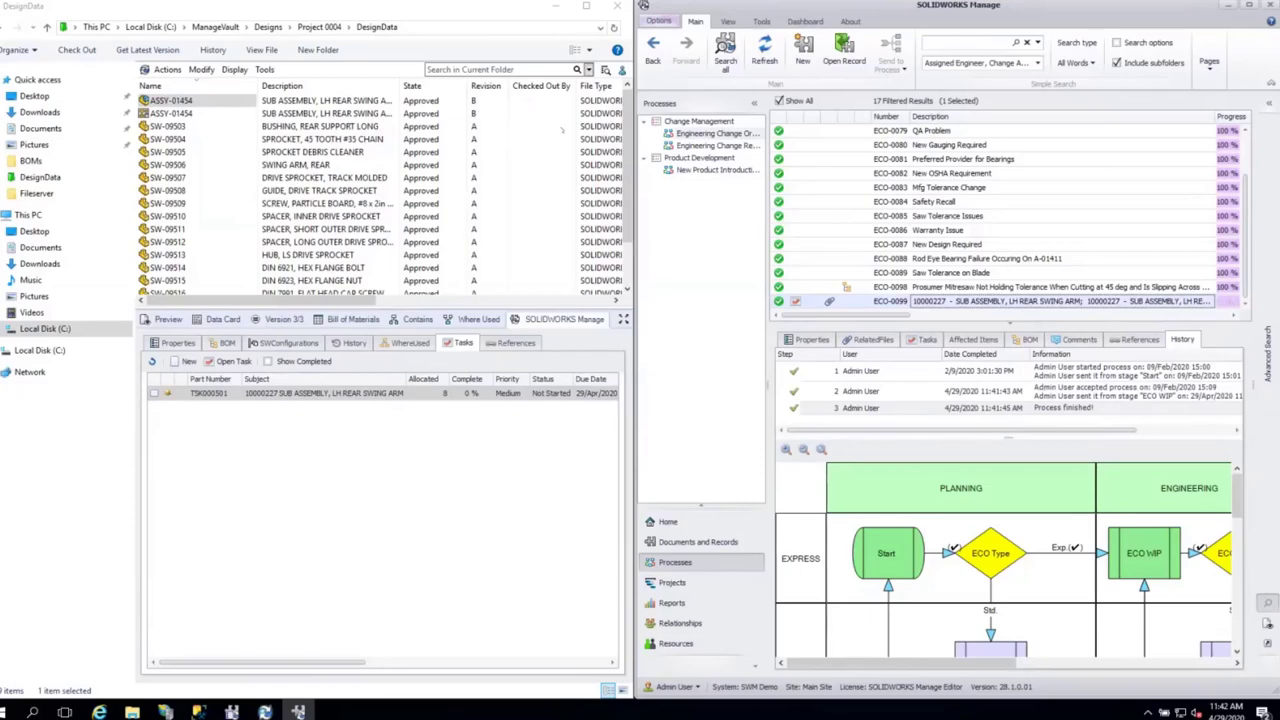
- Maximize the DesignData vault window and send the ASSY-01454 assembly to a new Engineering Change Order (ECO) process
click(409, 6)
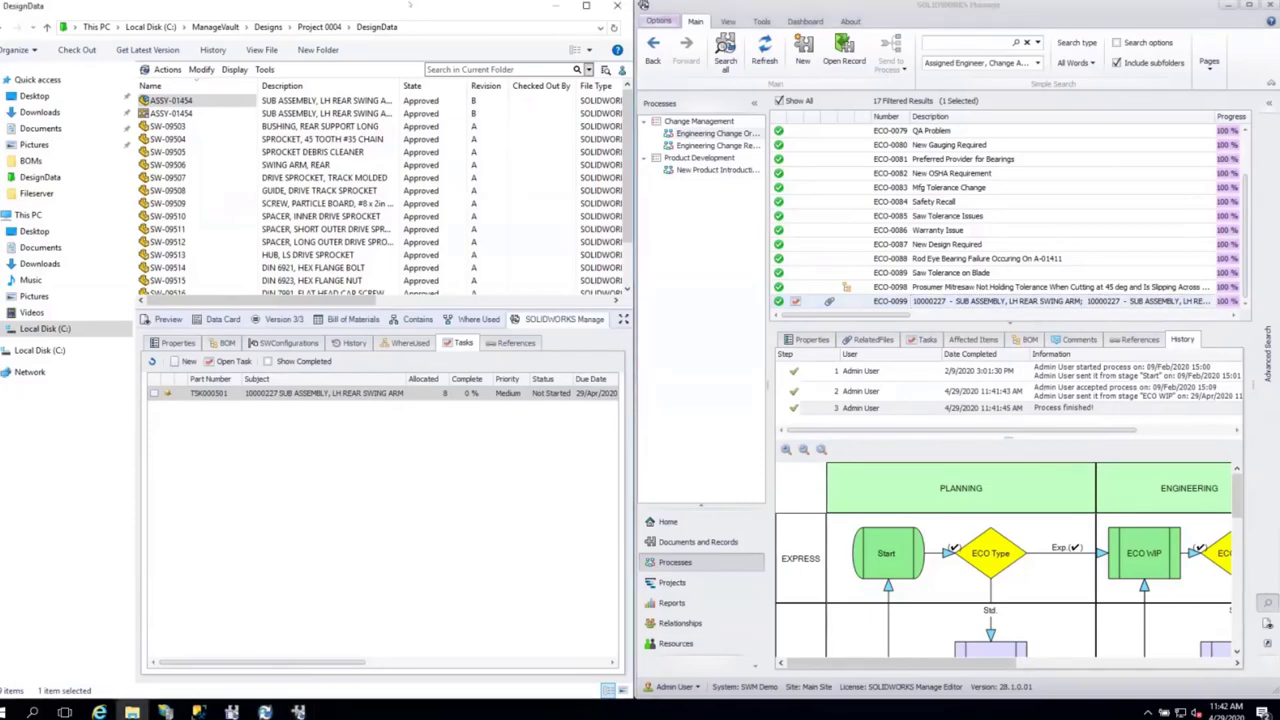
drag(409, 6, 600, 60)
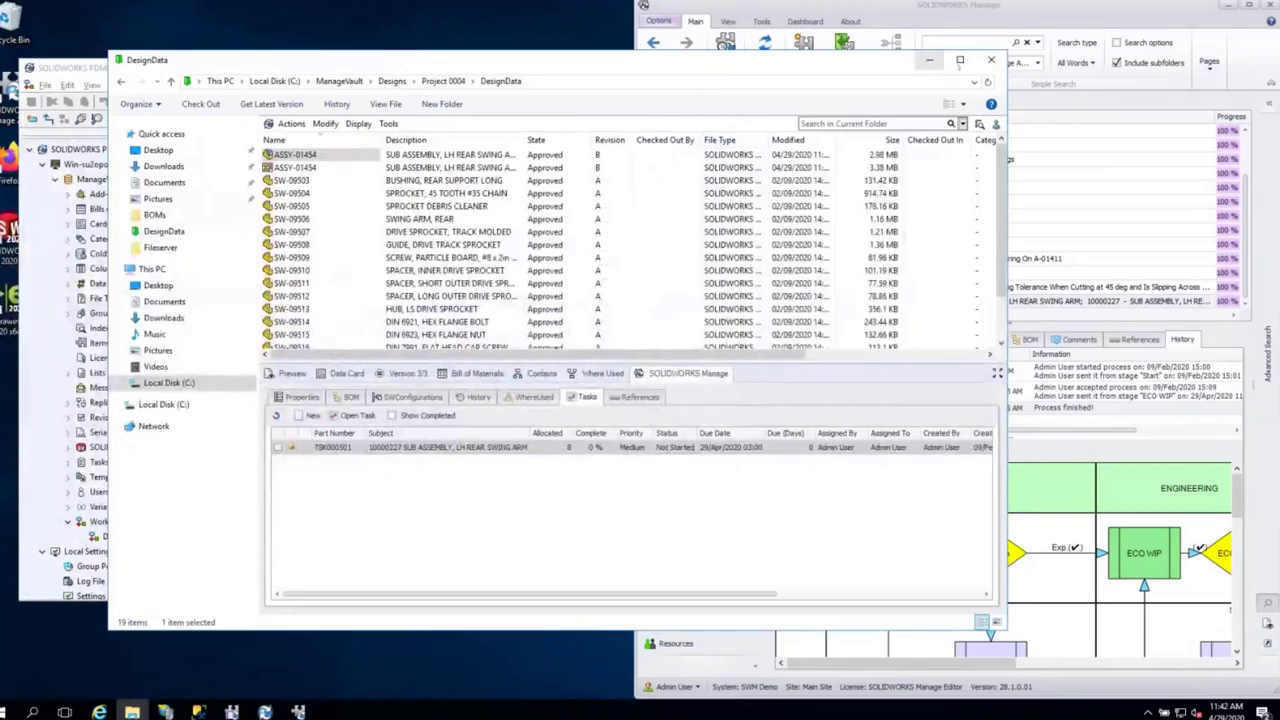
click(959, 60)
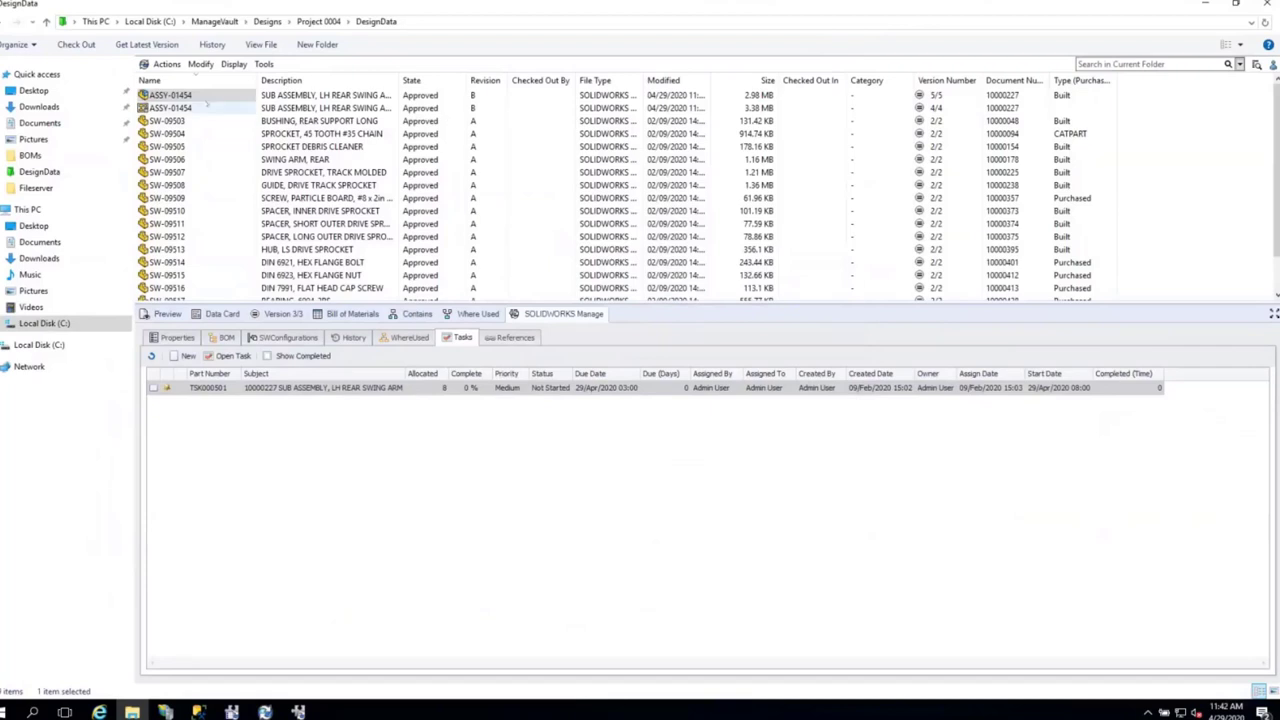
right_click(210, 98)
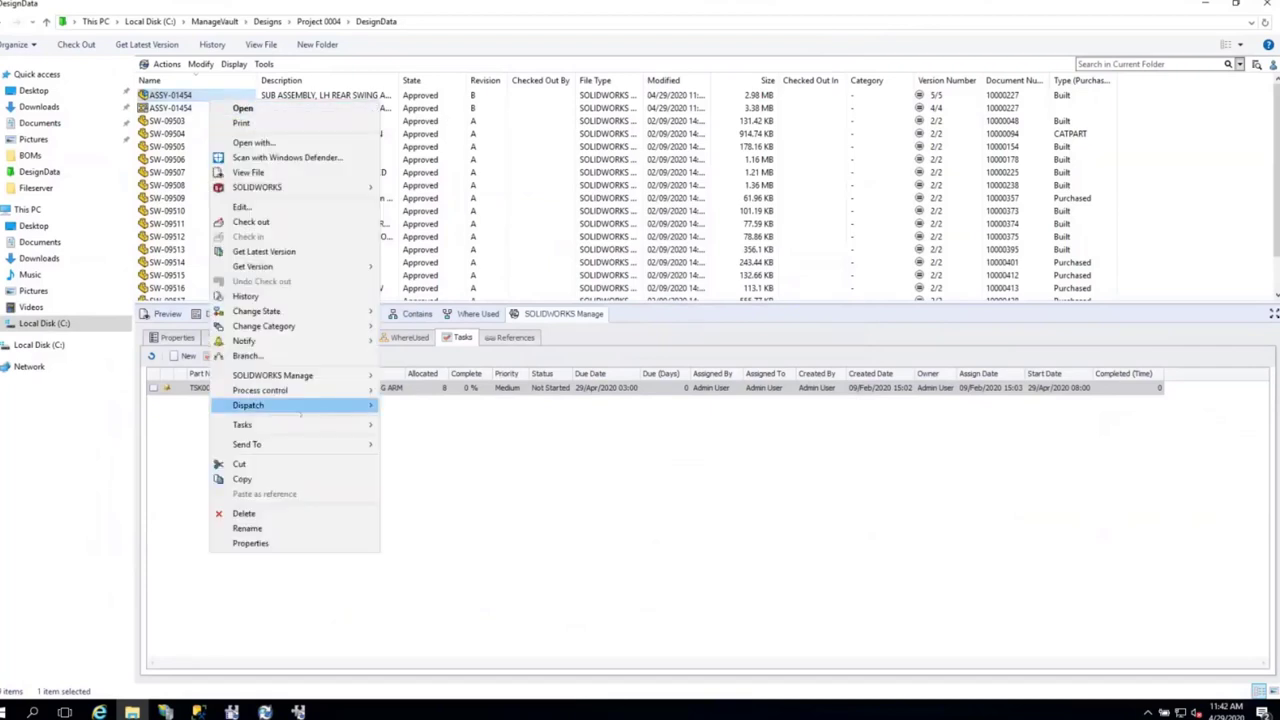
mouse_move(325, 378)
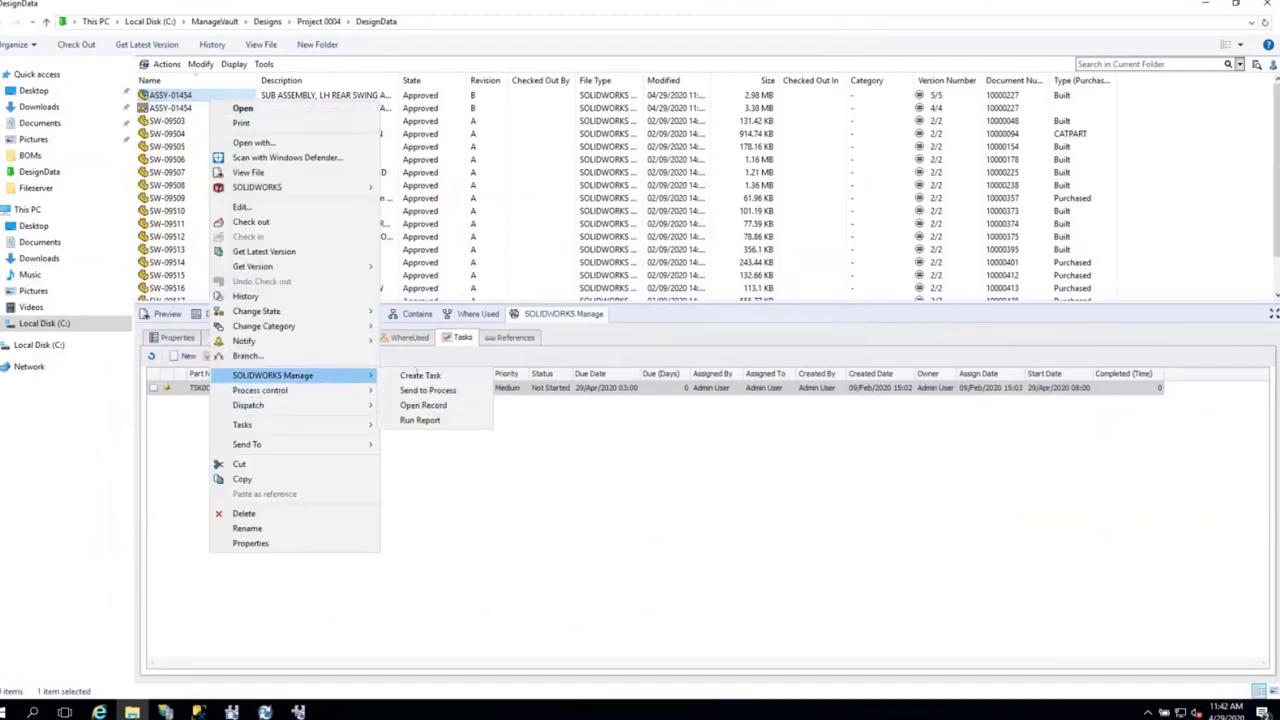
click(415, 391)
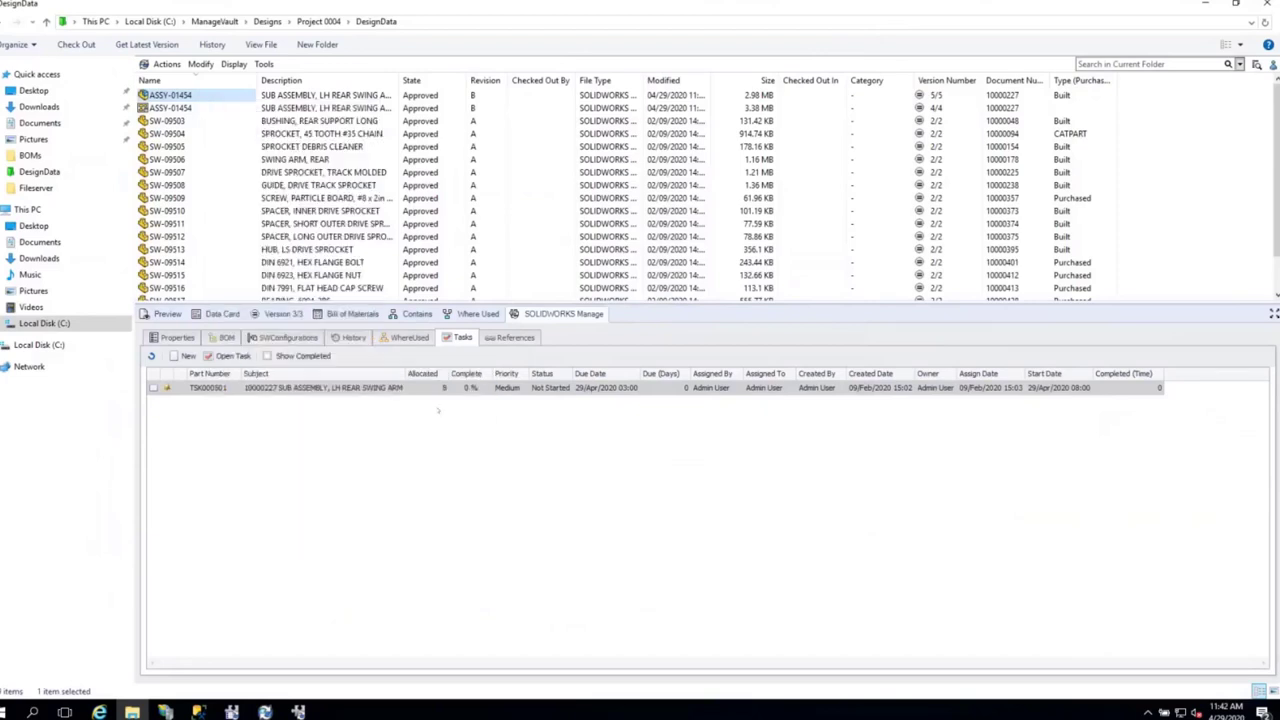
click(792, 332)
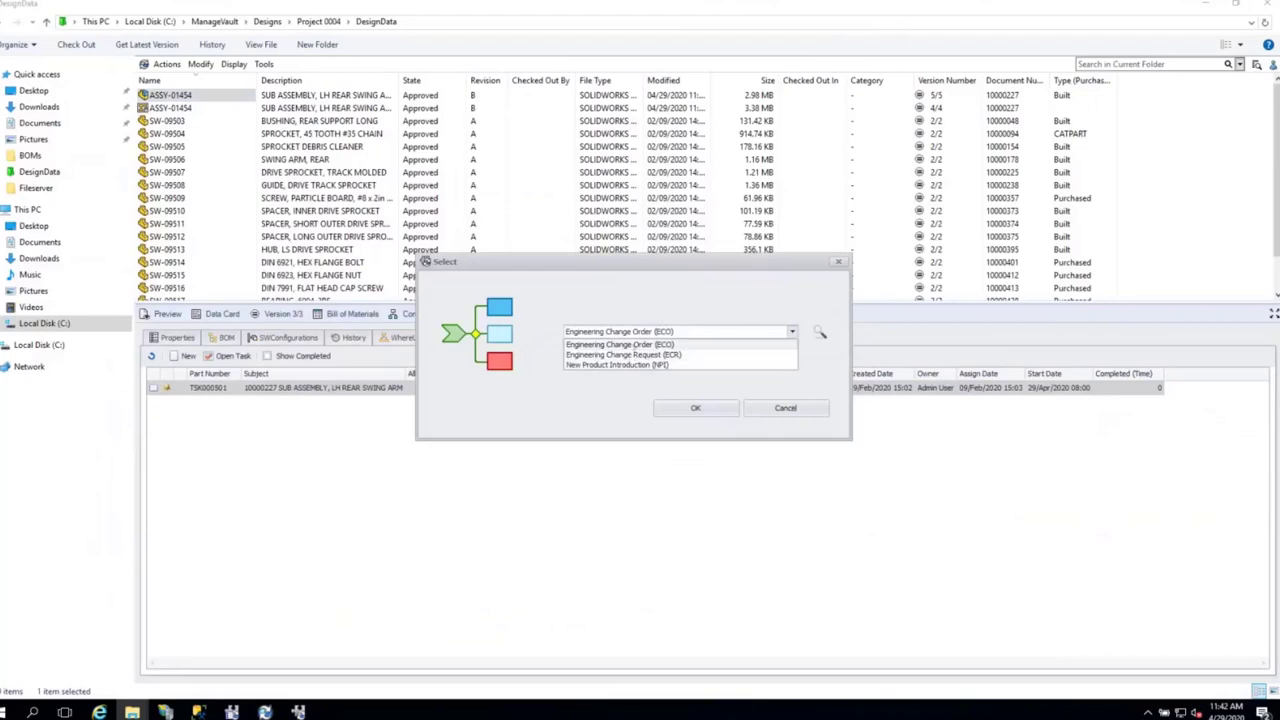
click(636, 345)
click(679, 412)
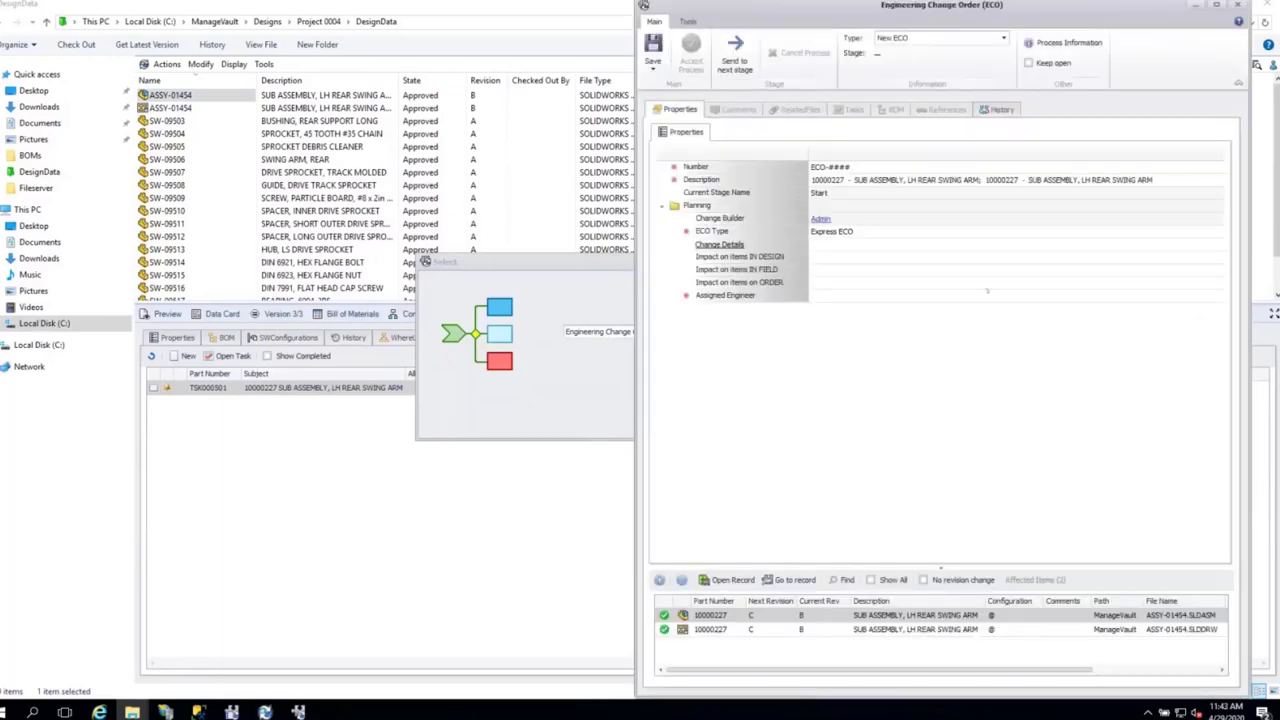
- Enter "It broke during testing" as the change details and set the impacts to Modify in design, Use As Is in field and Scrap on order
click(853, 247)
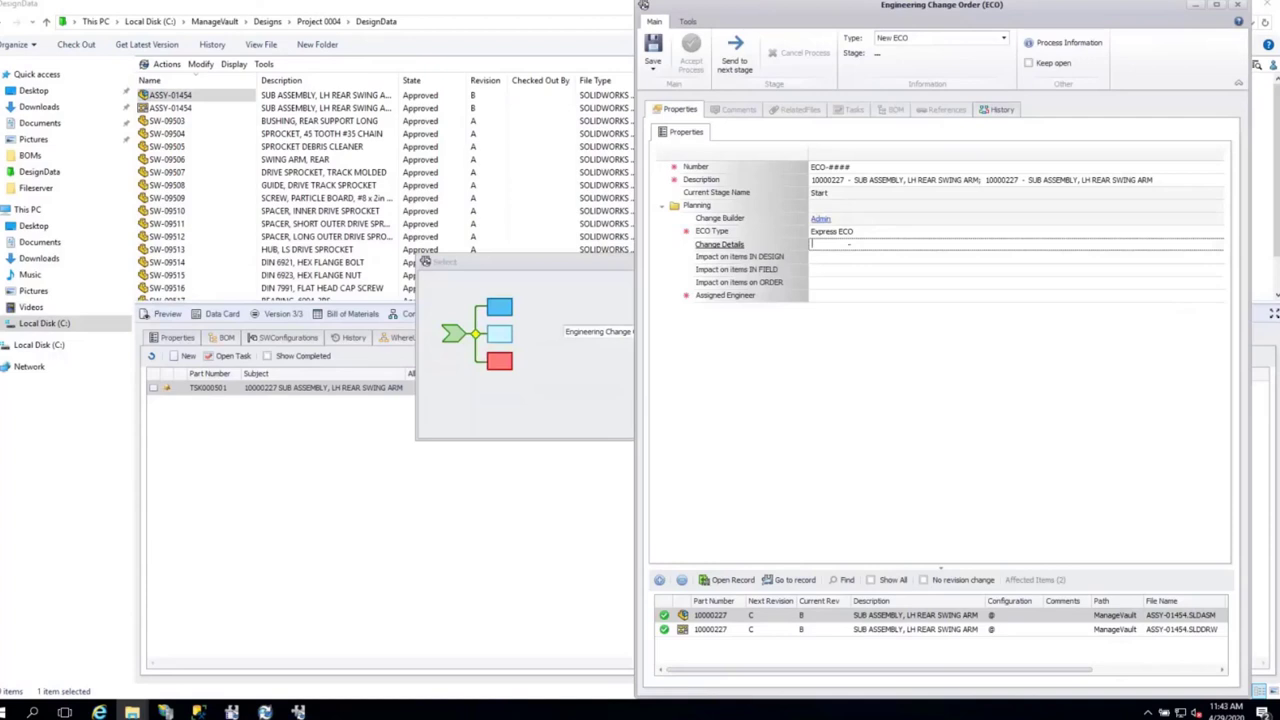
text(It broke during testing)
click(830, 259)
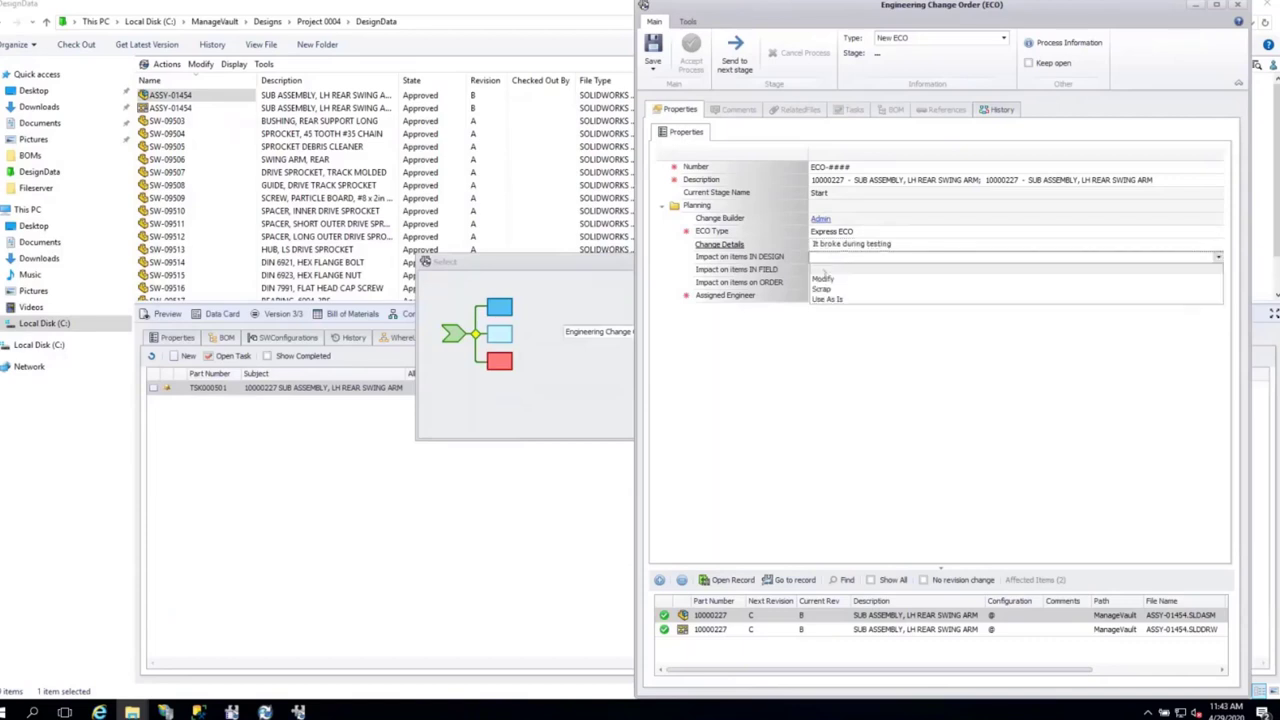
click(821, 280)
click(823, 270)
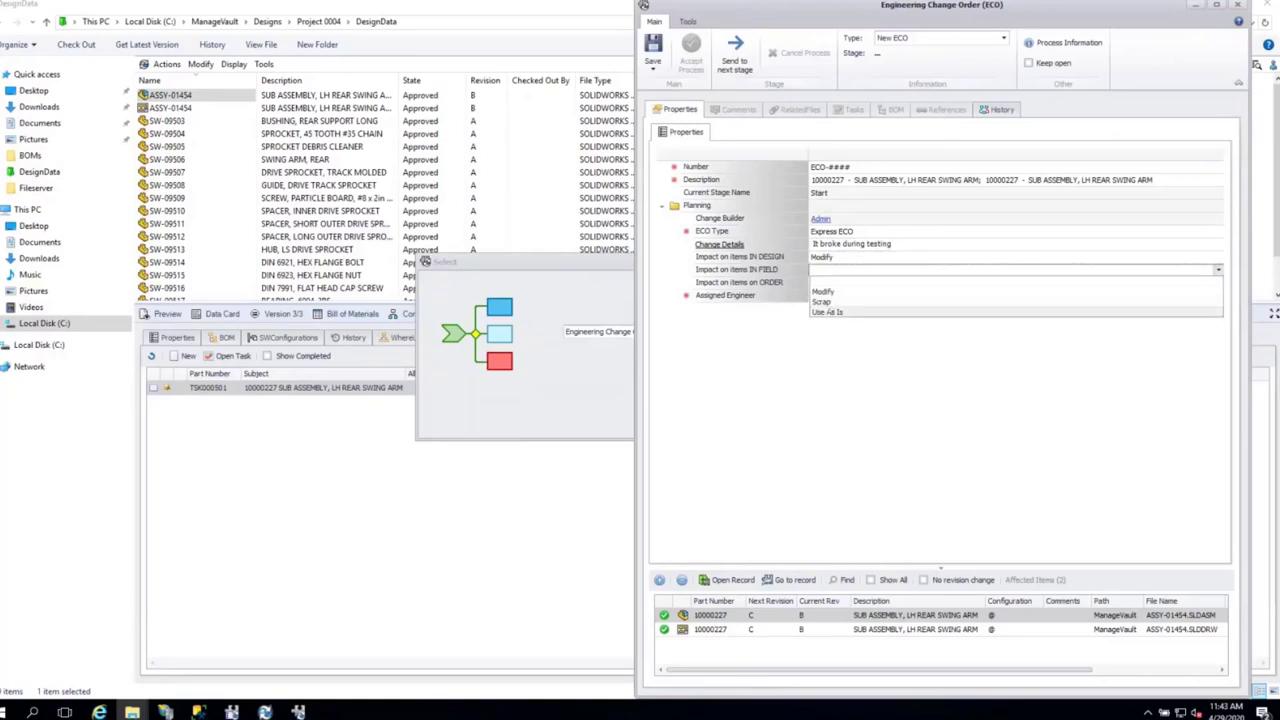
click(828, 312)
click(835, 283)
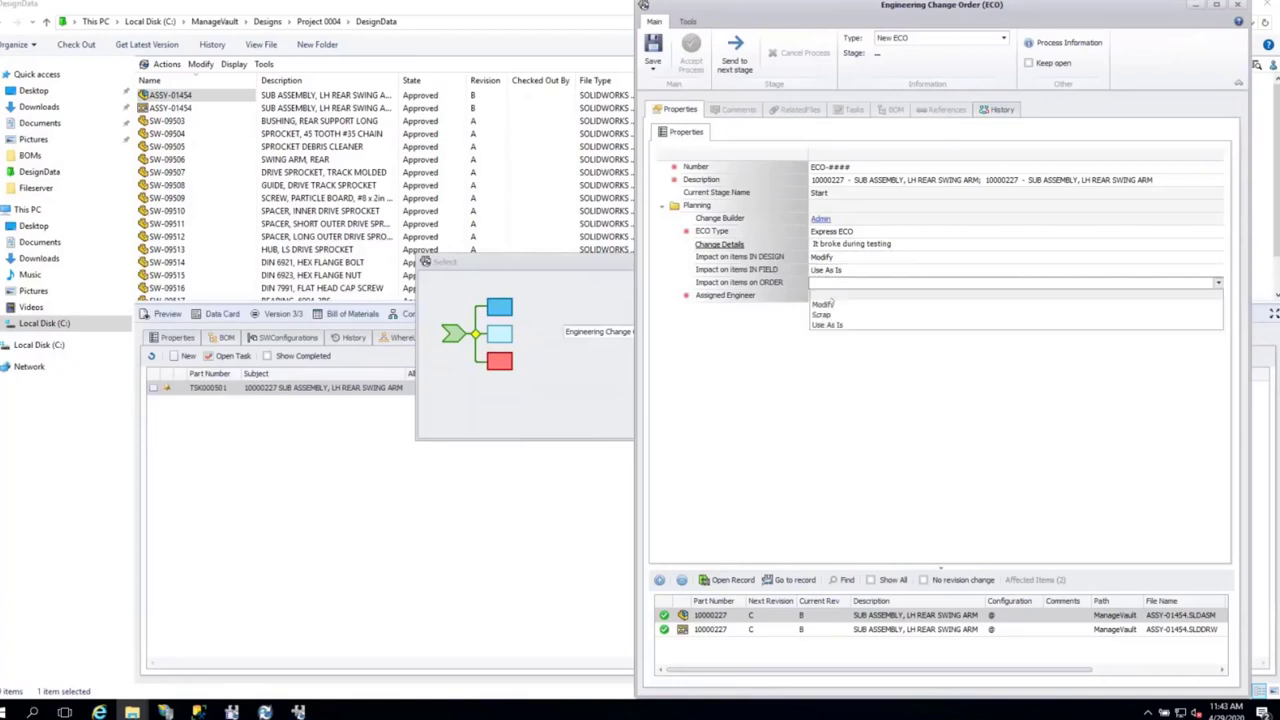
click(840, 313)
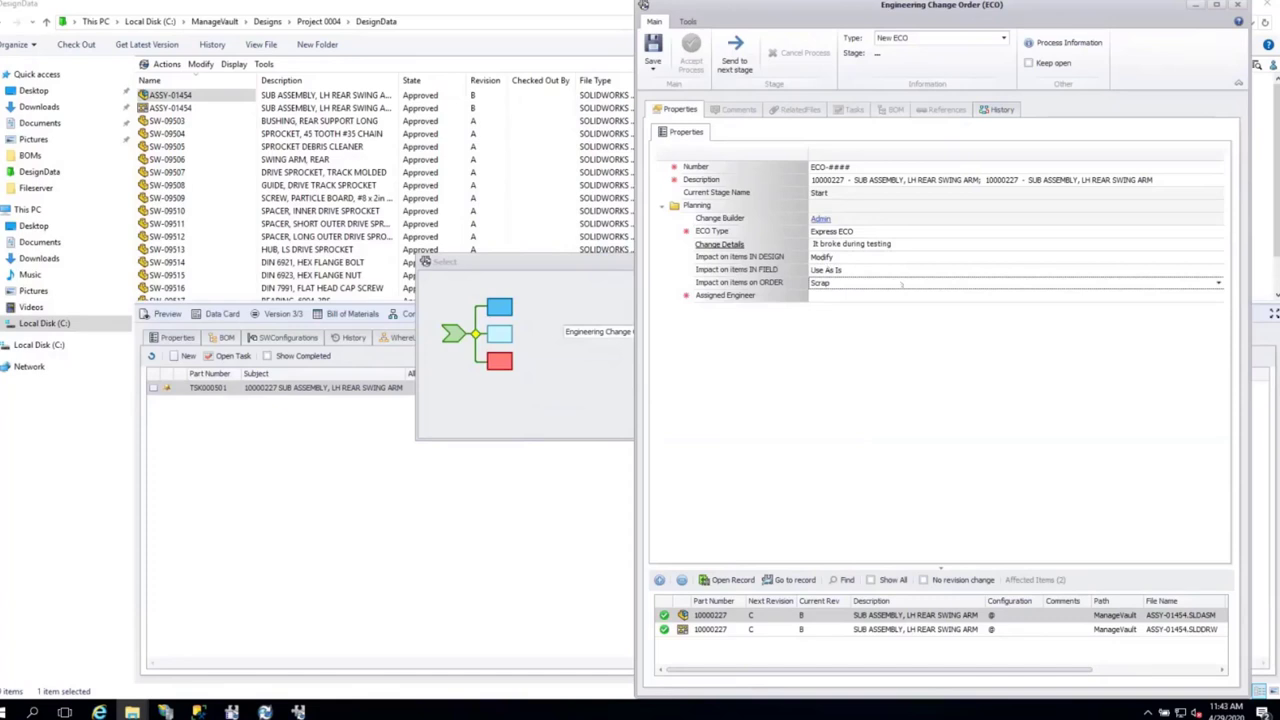
- Assign the Admin system account as the engineer of the new ECO and save the process
click(1171, 296)
click(1218, 295)
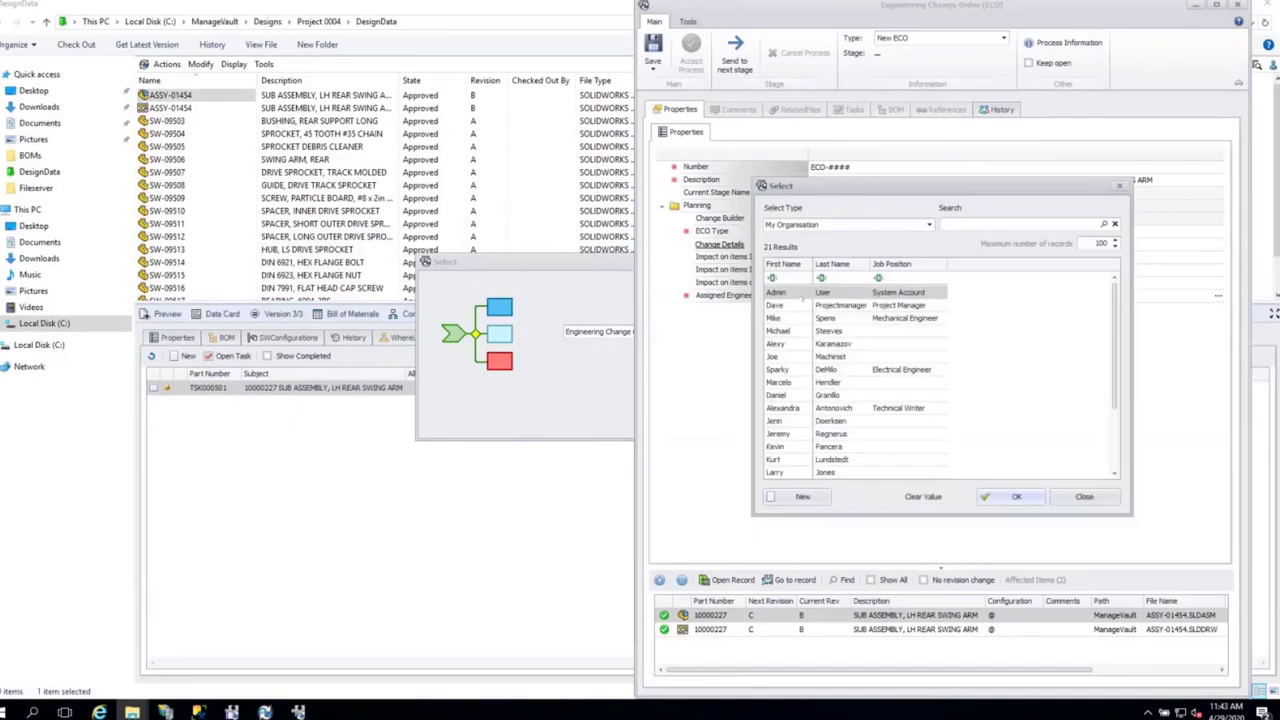
click(1012, 496)
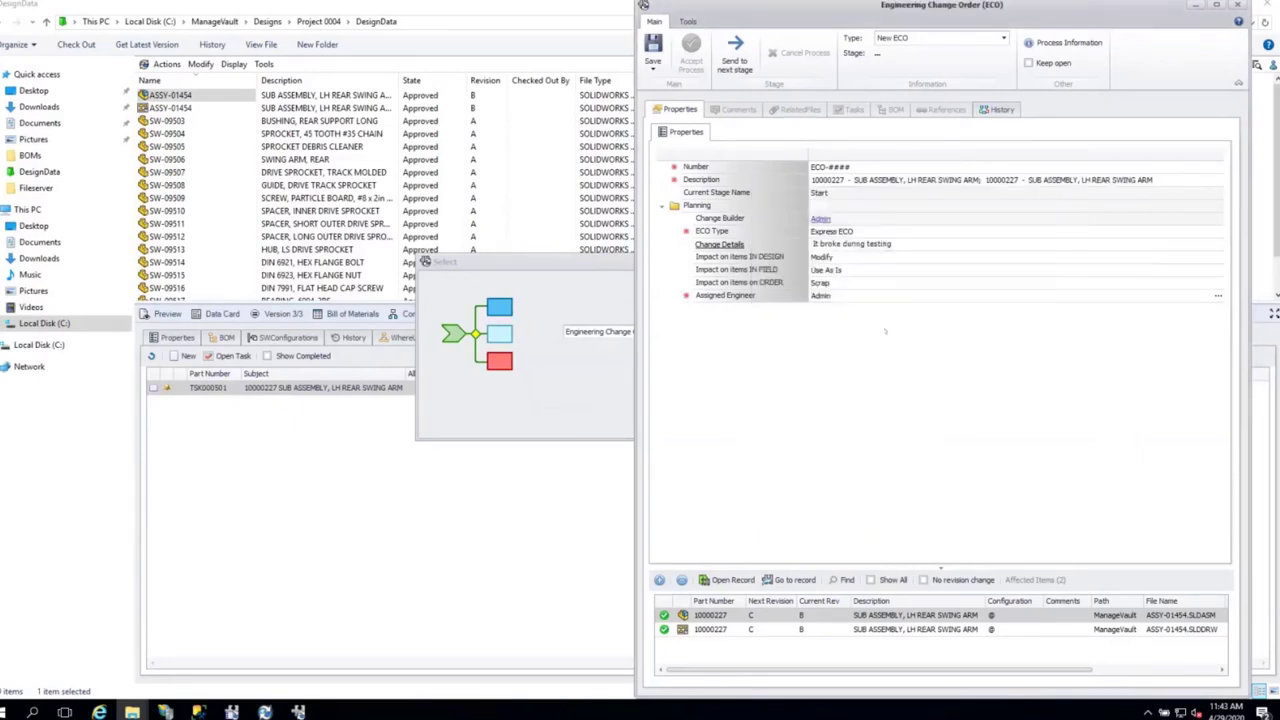
key(ctrl+s)
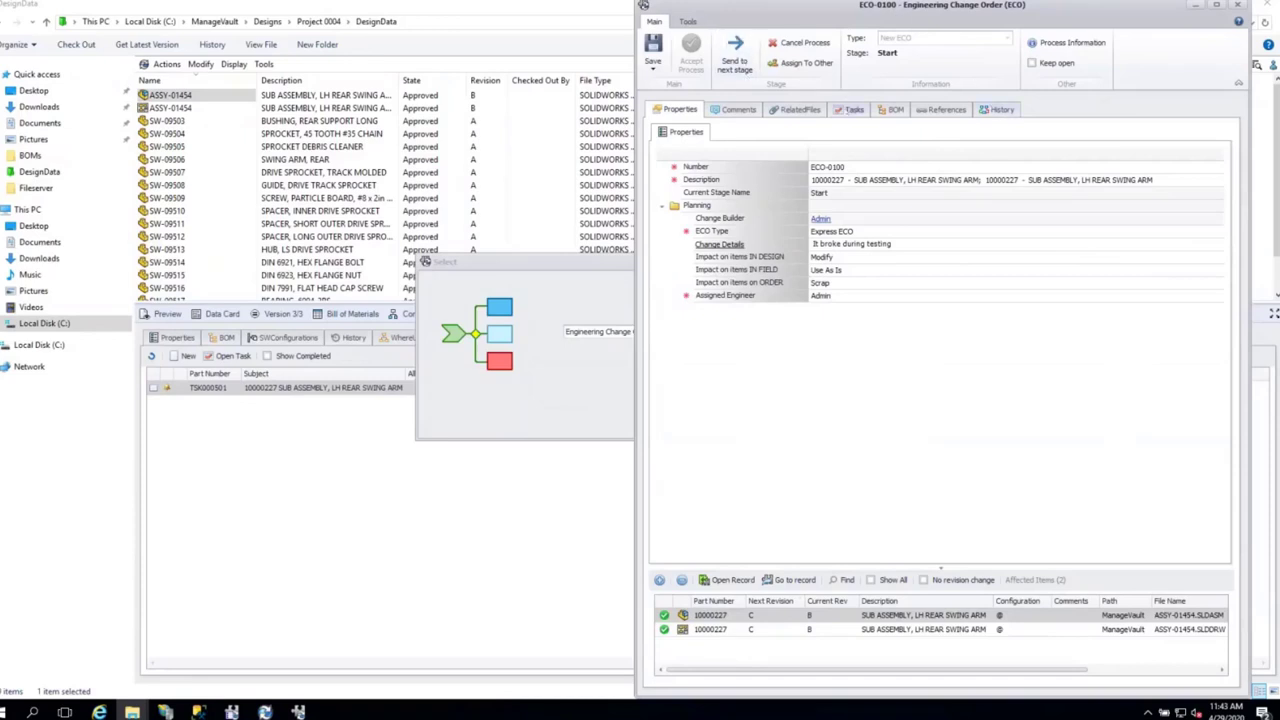
- Create a task on ECO-0100 with the note "Reinforce the flange to prevent cracking" and save it
click(852, 109)
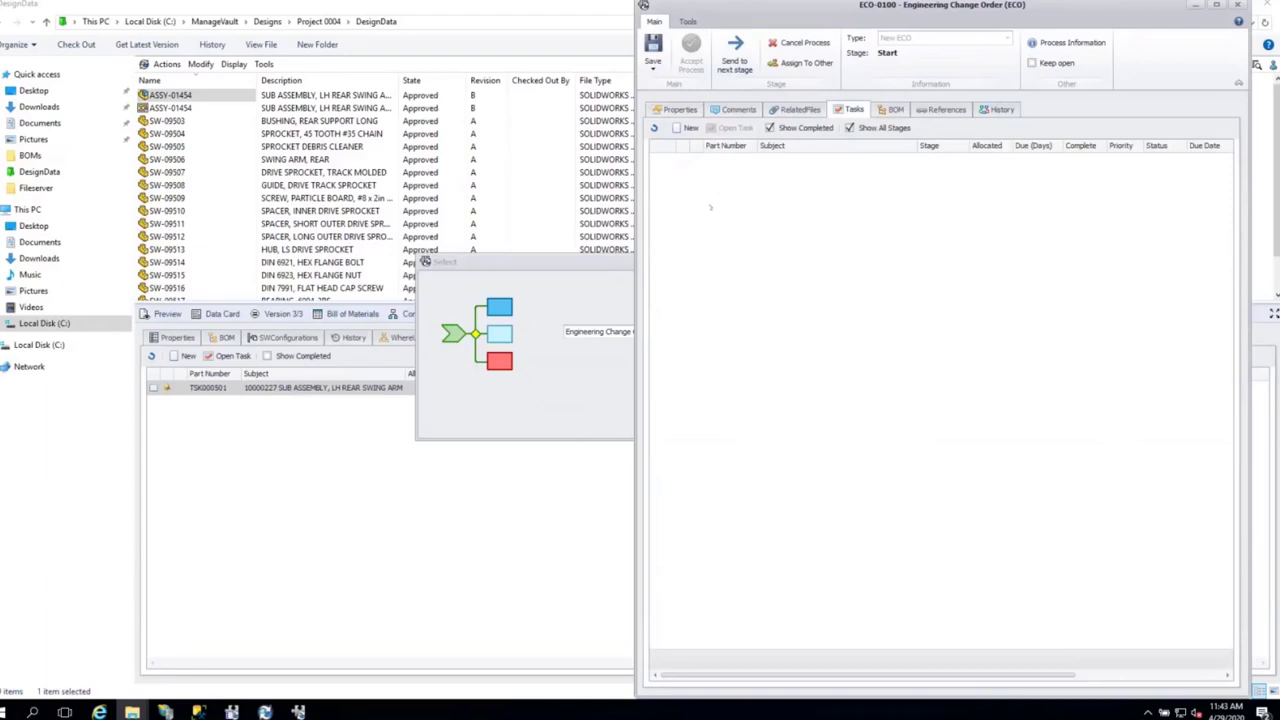
click(690, 128)
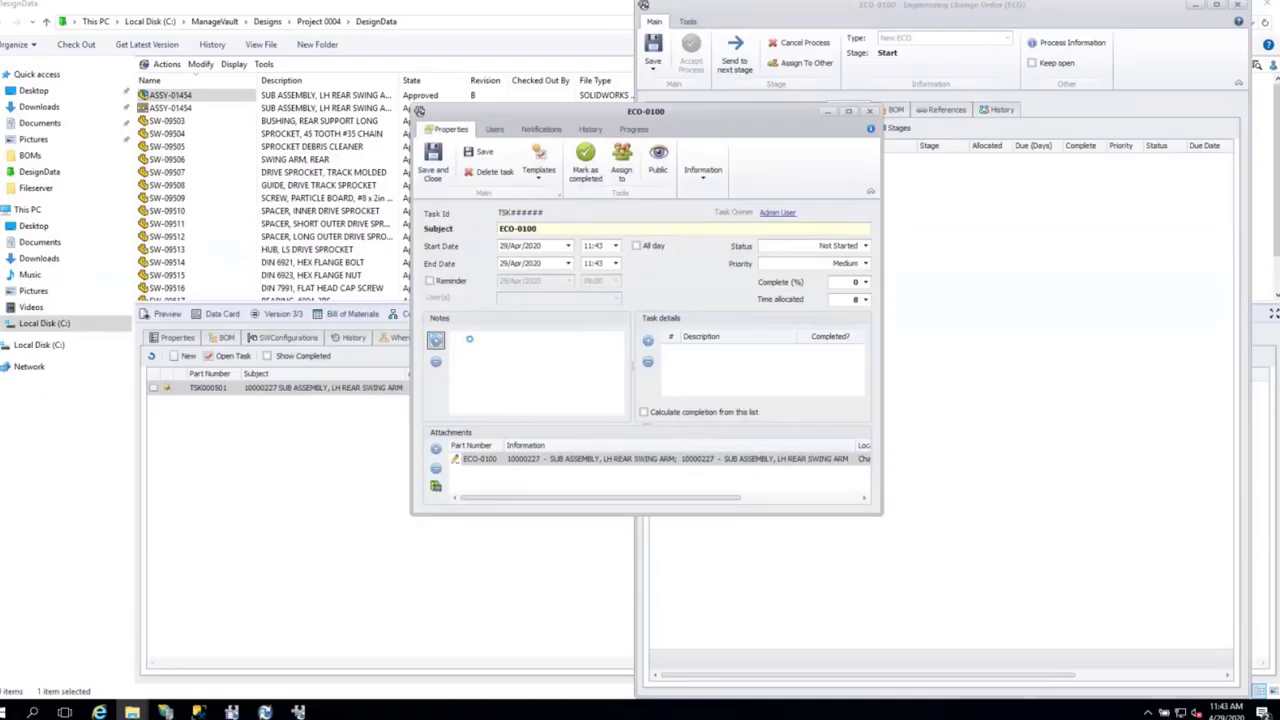
click(437, 340)
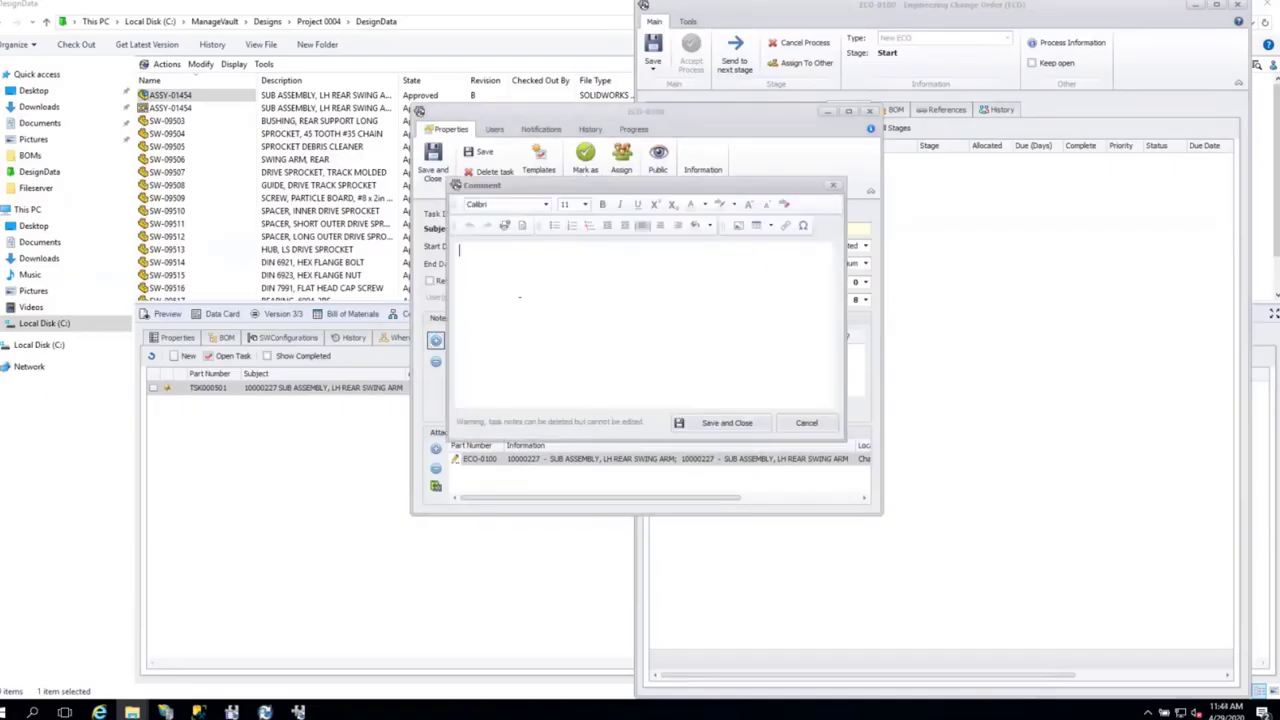
text(Reinforce the flange to )
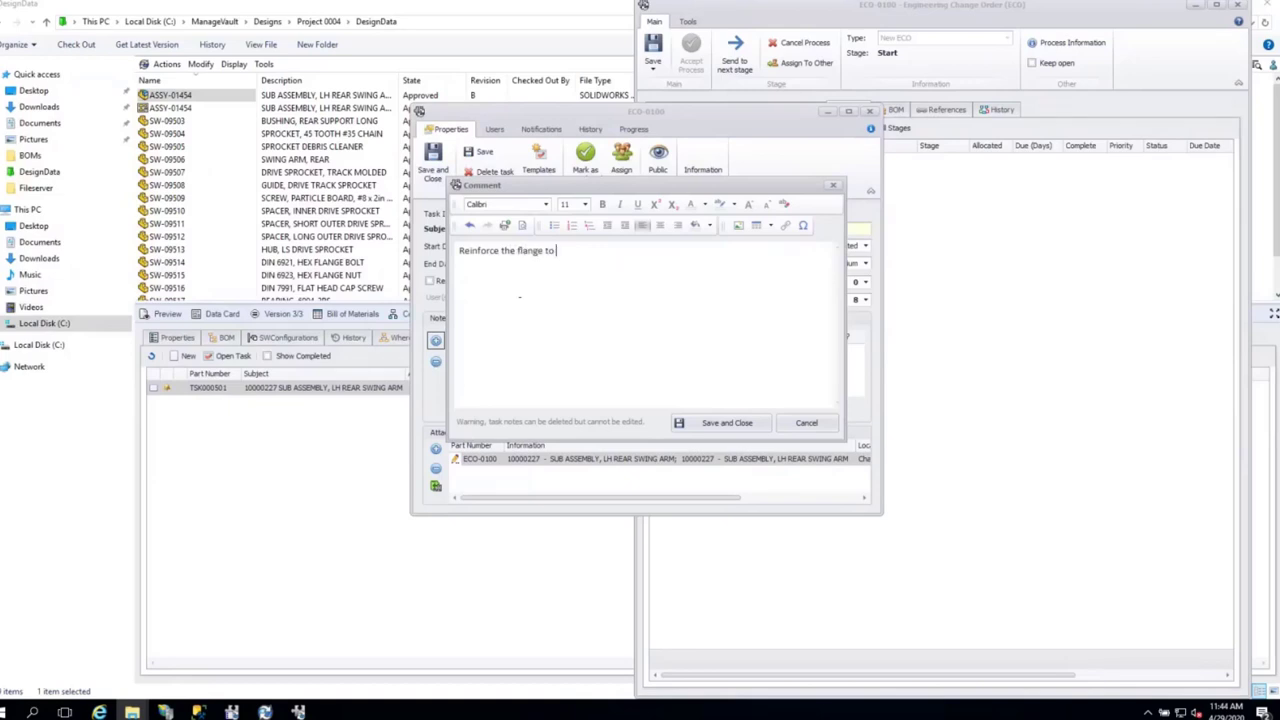
text(prevent cracking)
click(745, 427)
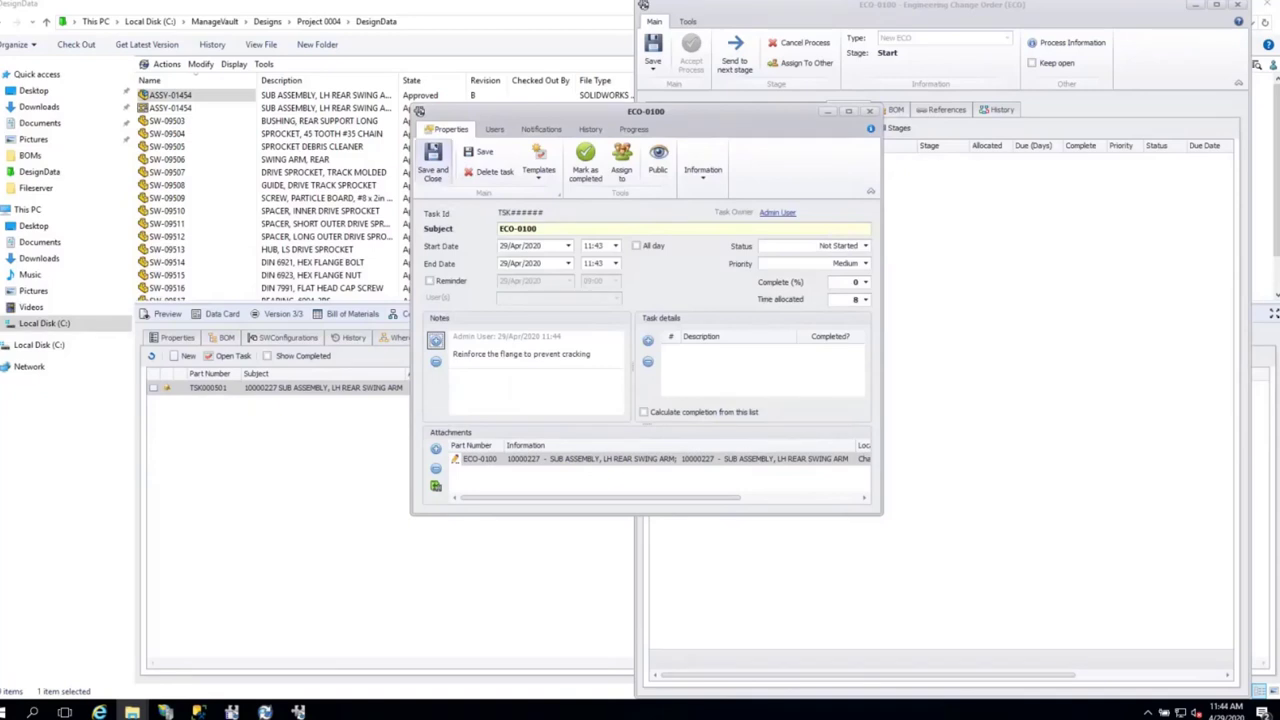
click(433, 163)
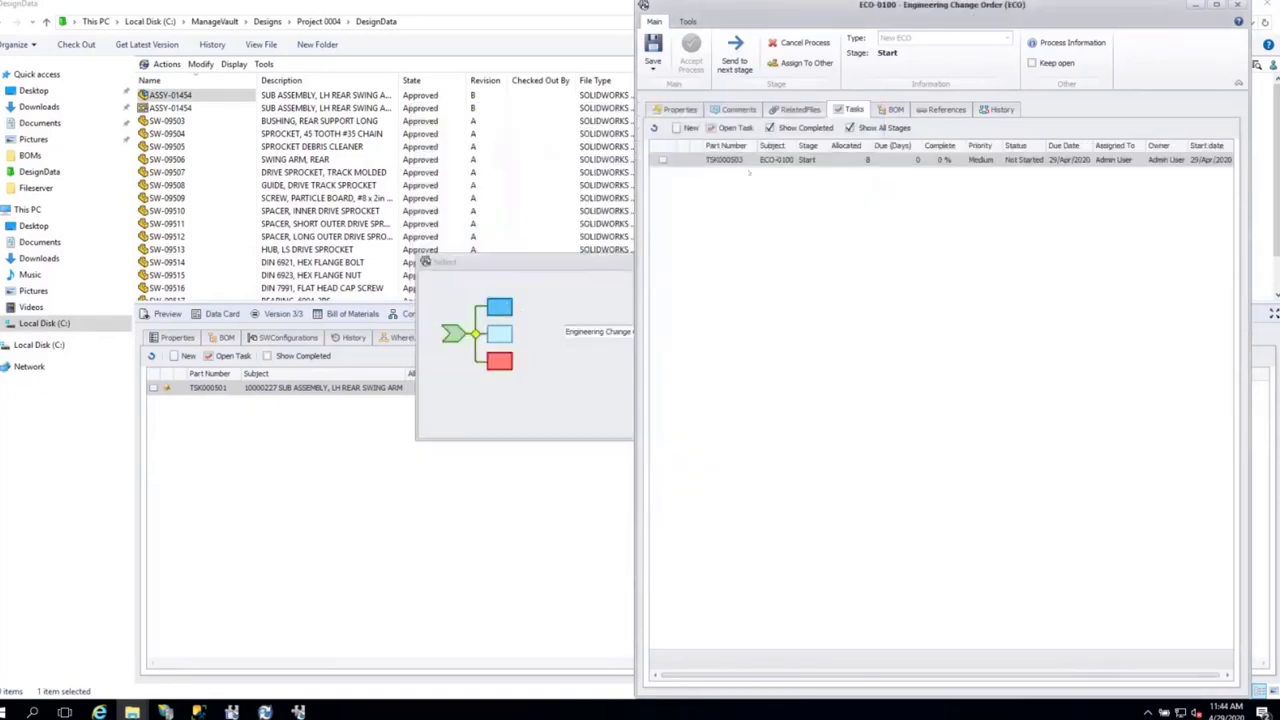
- Review the process diagram of ECO-0100 and the options available for its ECO type
click(1000, 109)
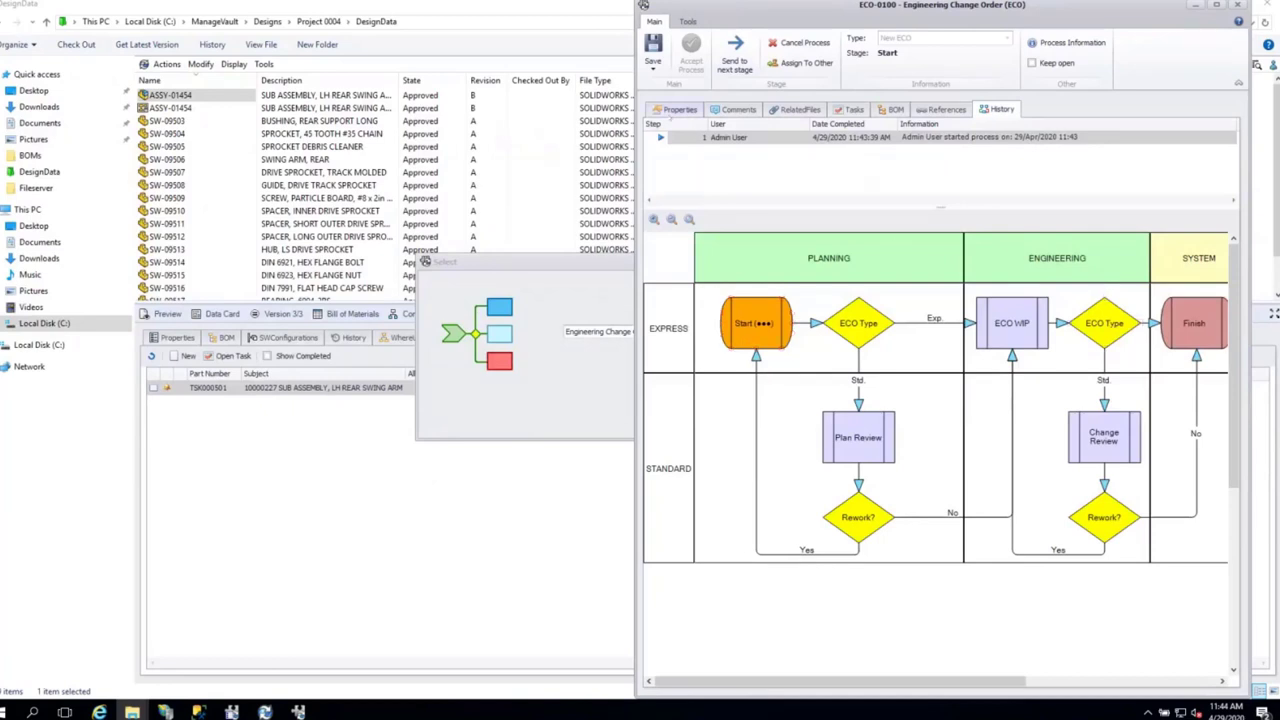
click(676, 110)
click(845, 231)
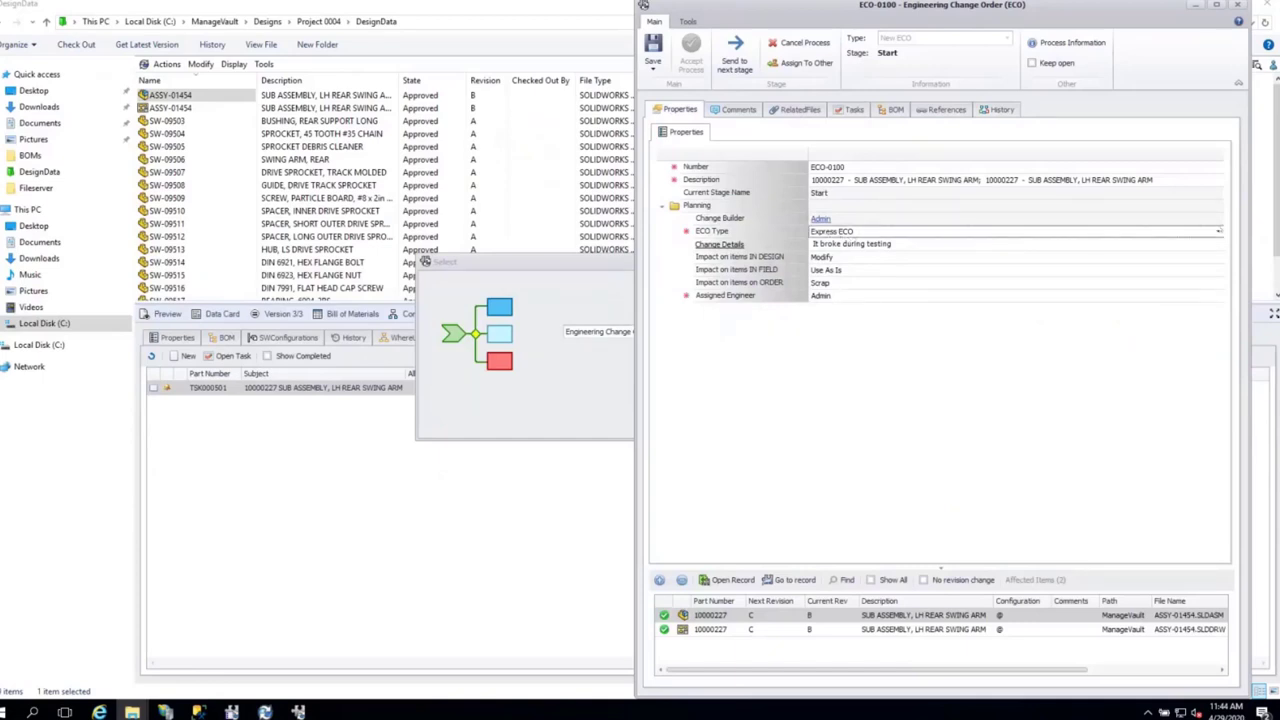
click(1218, 231)
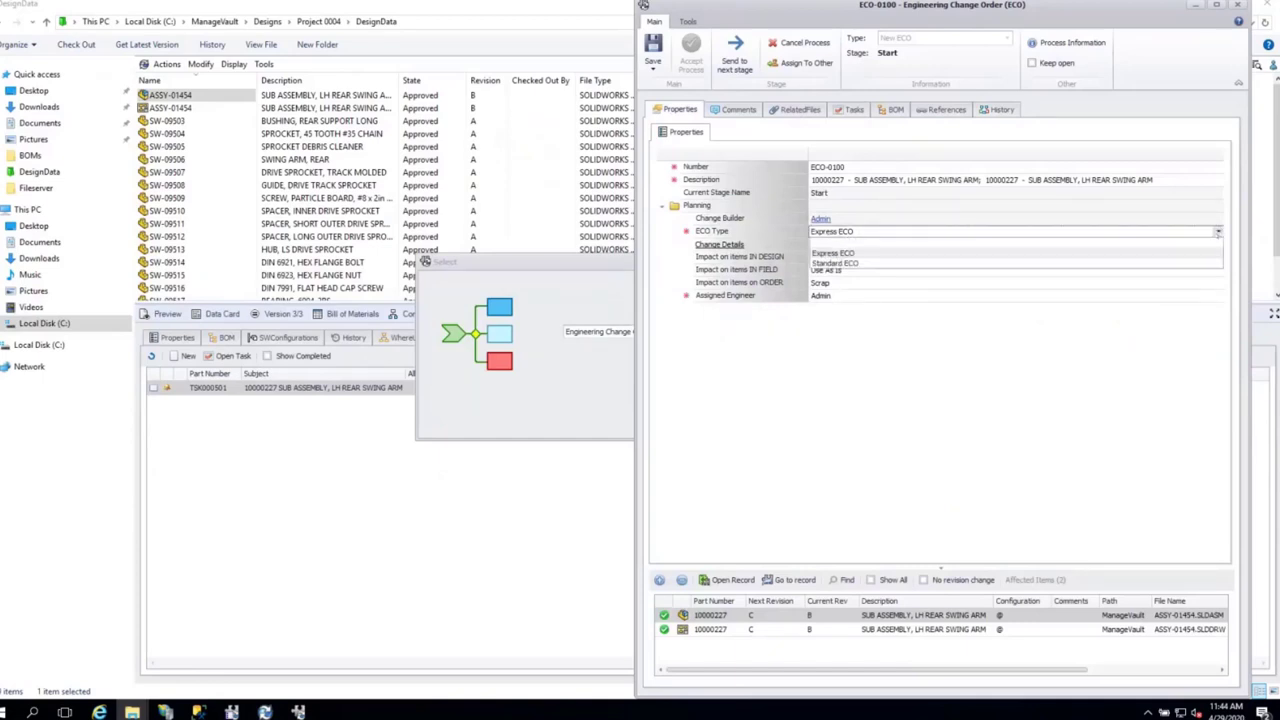
key(Escape)
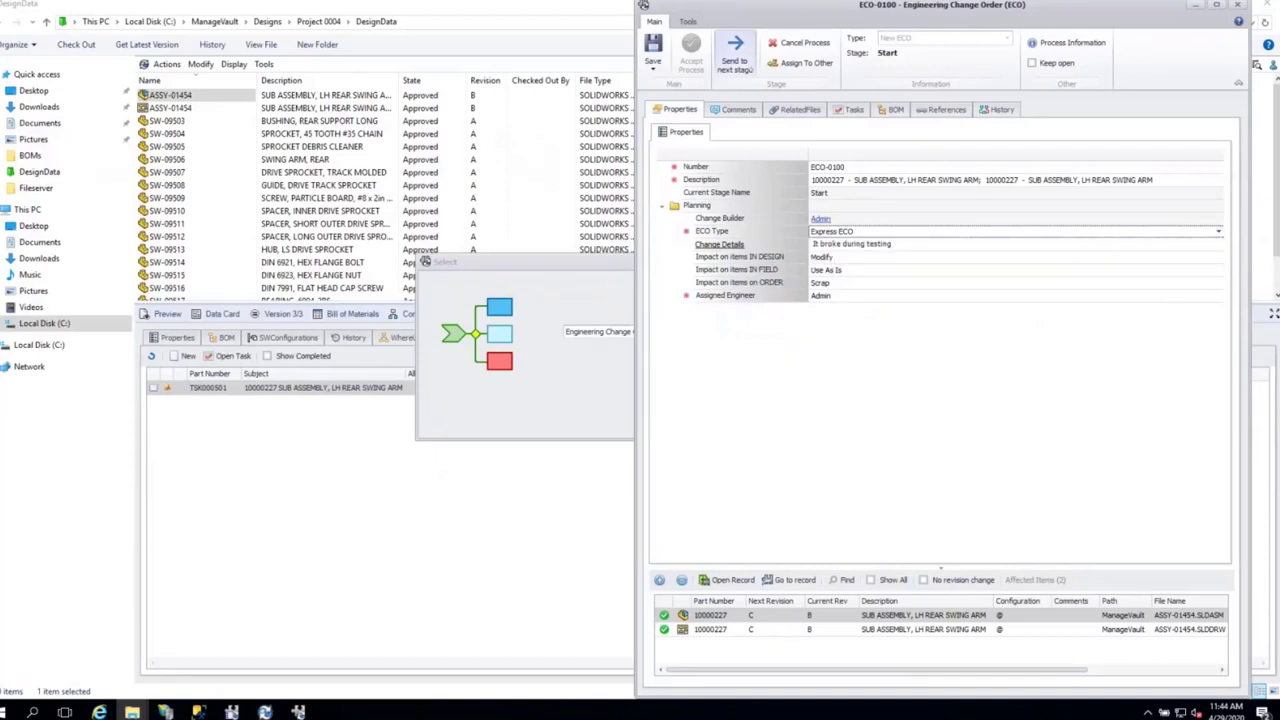
- Send ECO-0100 to its next stage and refresh the DesignData vault folder
click(735, 55)
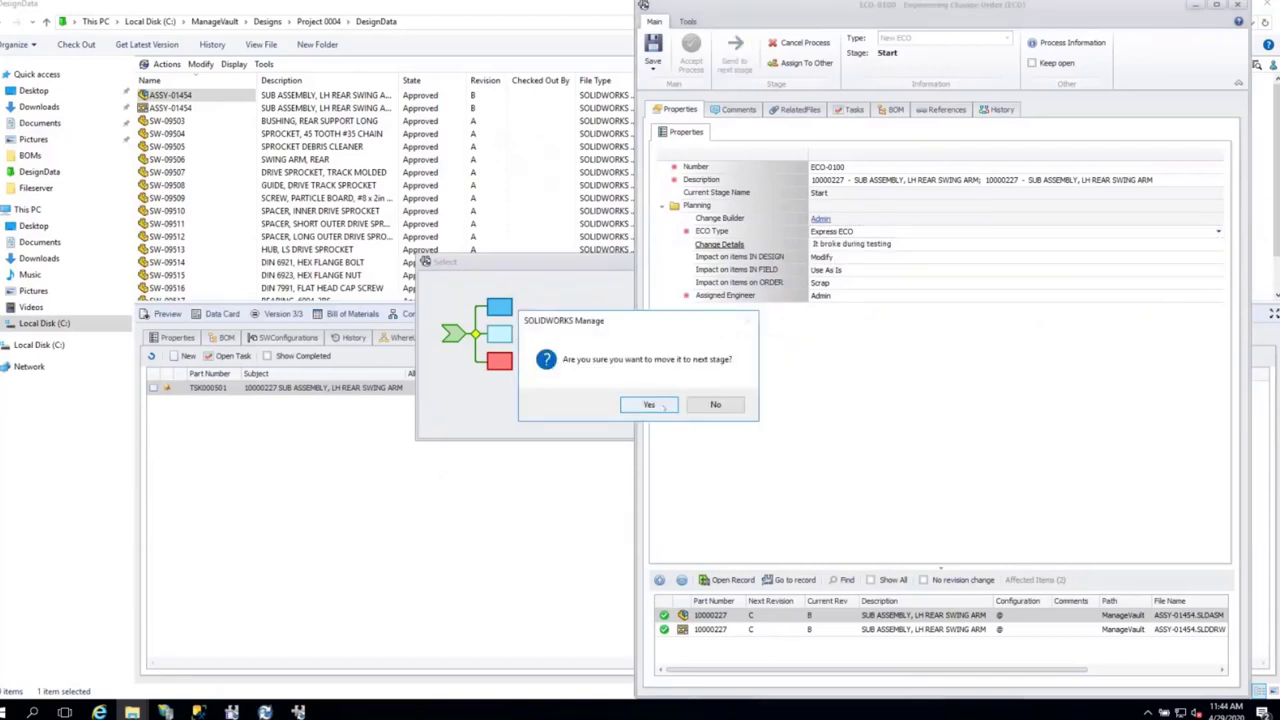
click(645, 404)
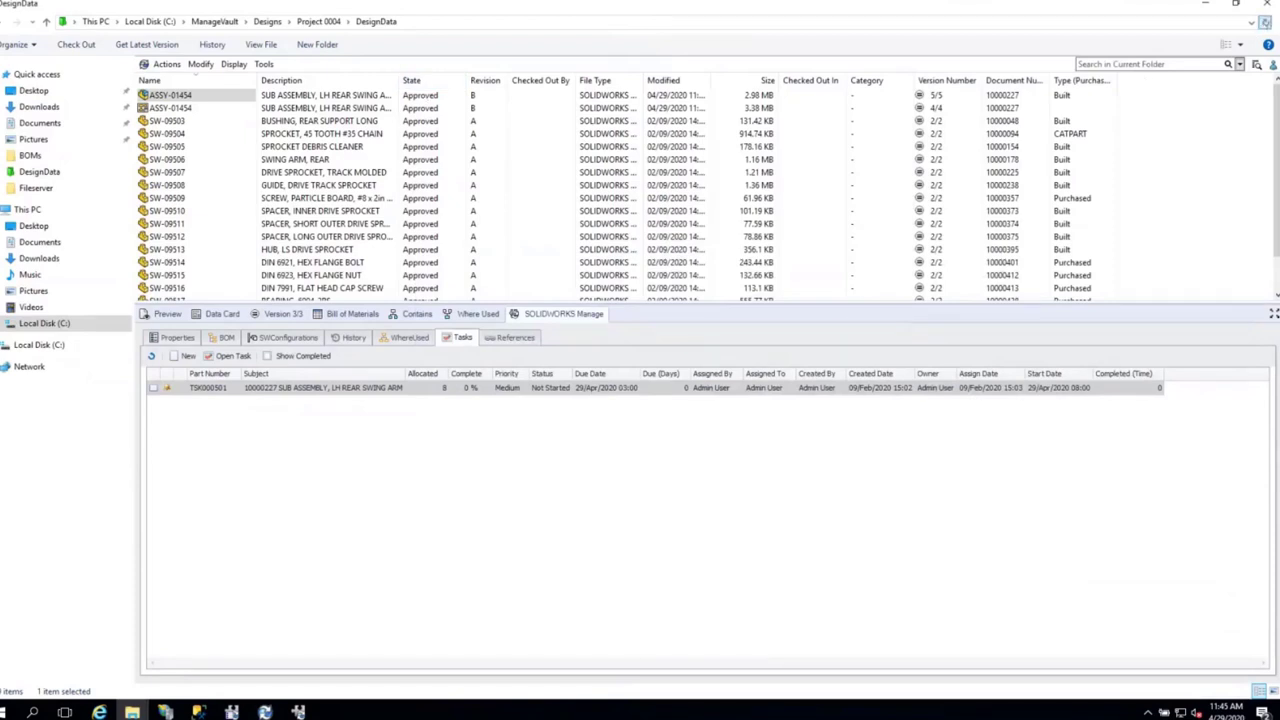
click(1265, 21)
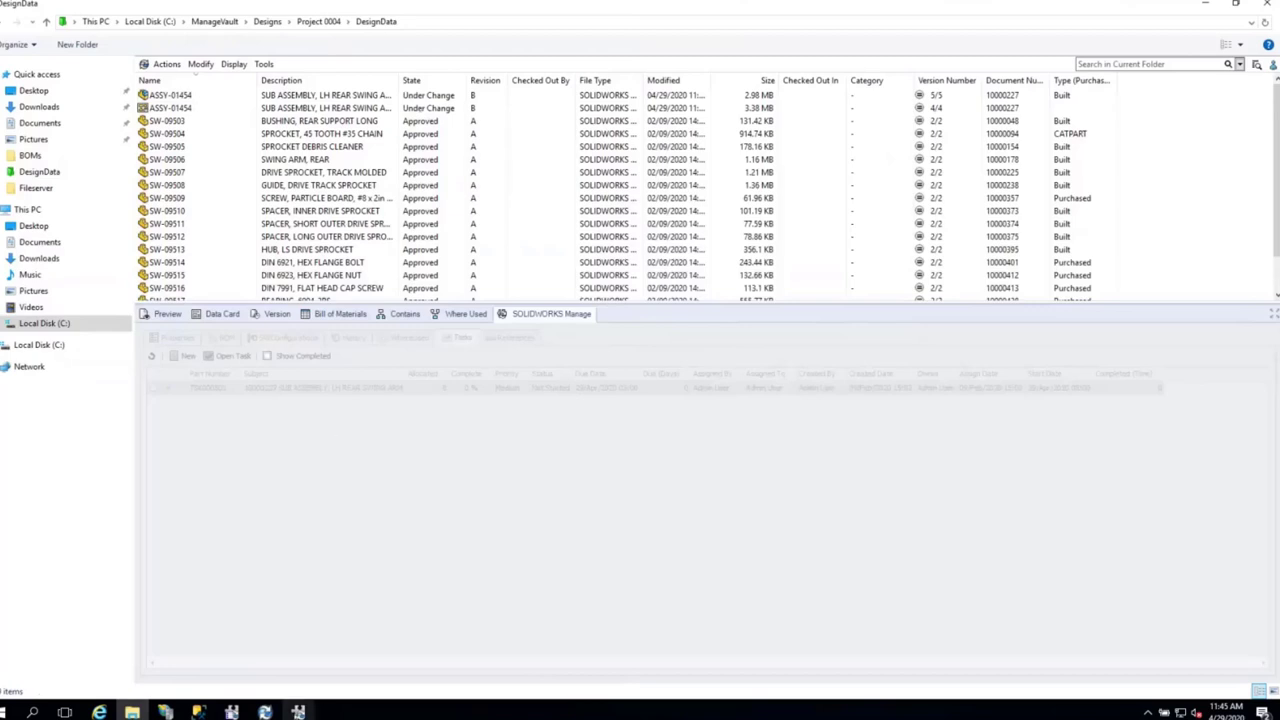
- Switch to SOLIDWORKS Manage, maximize its window and view the Change Notice Report for ECO-0099
click(298, 712)
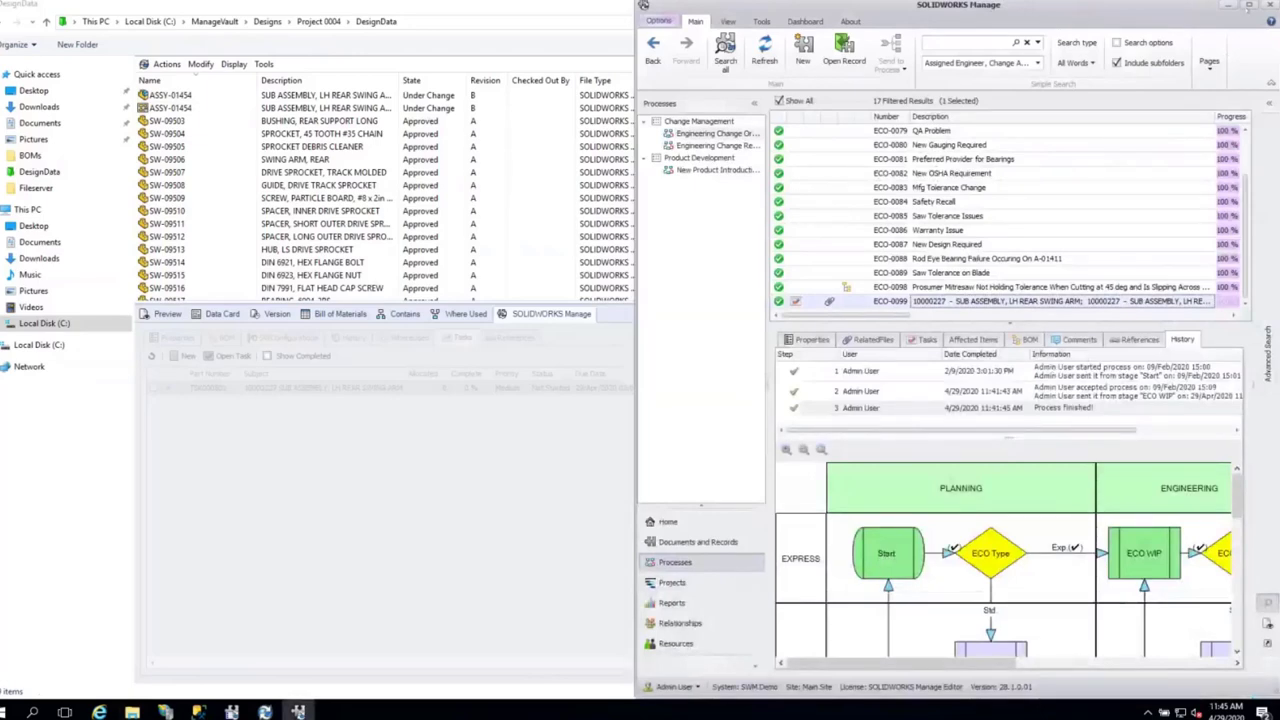
key(super+Up)
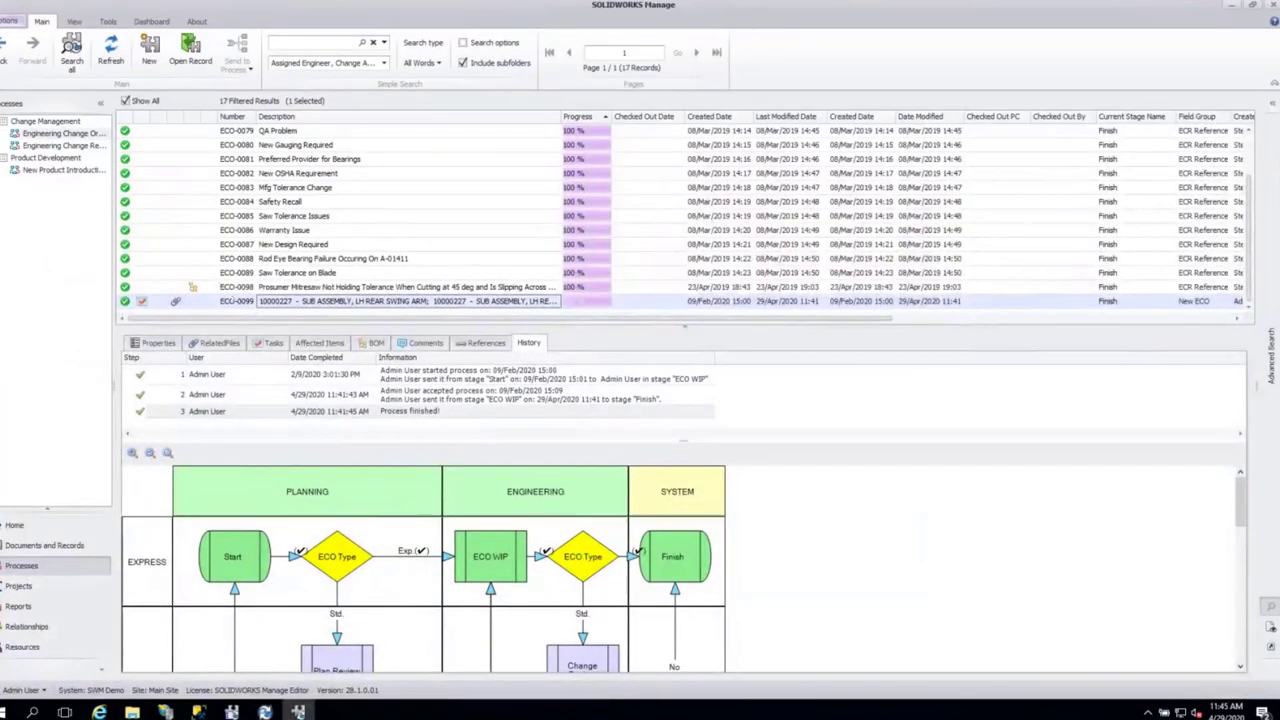
right_click(333, 302)
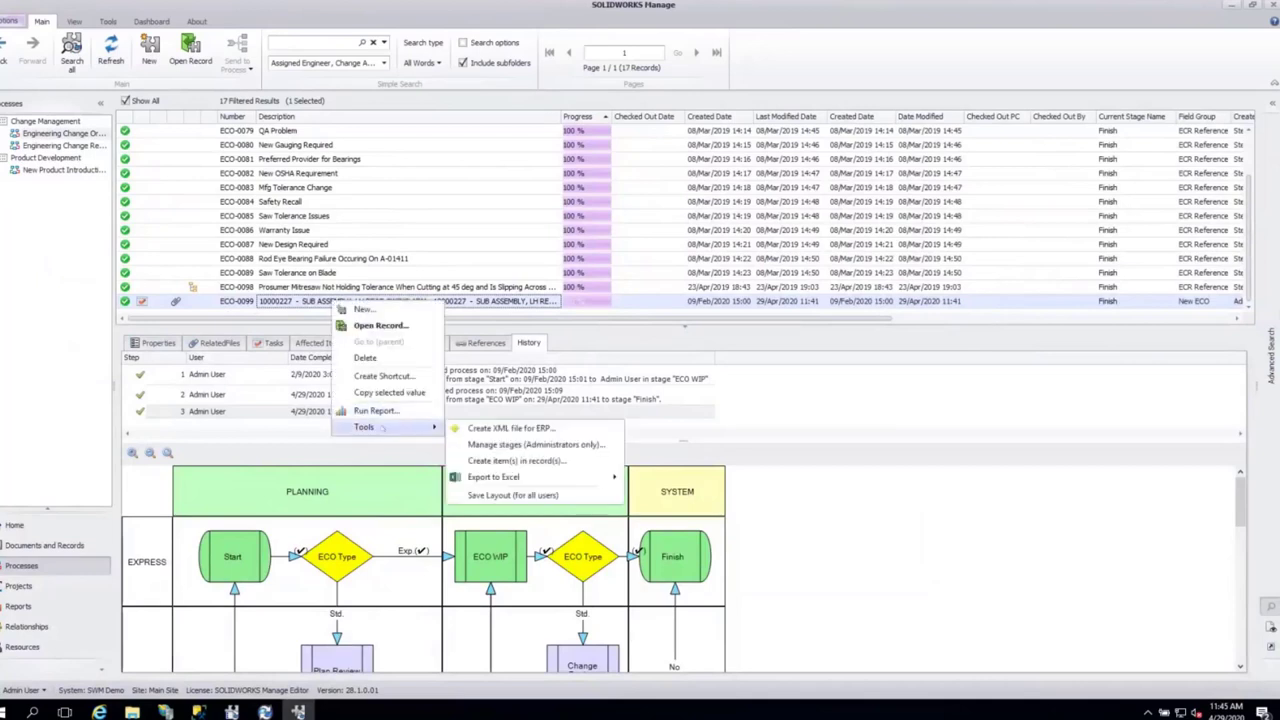
click(390, 413)
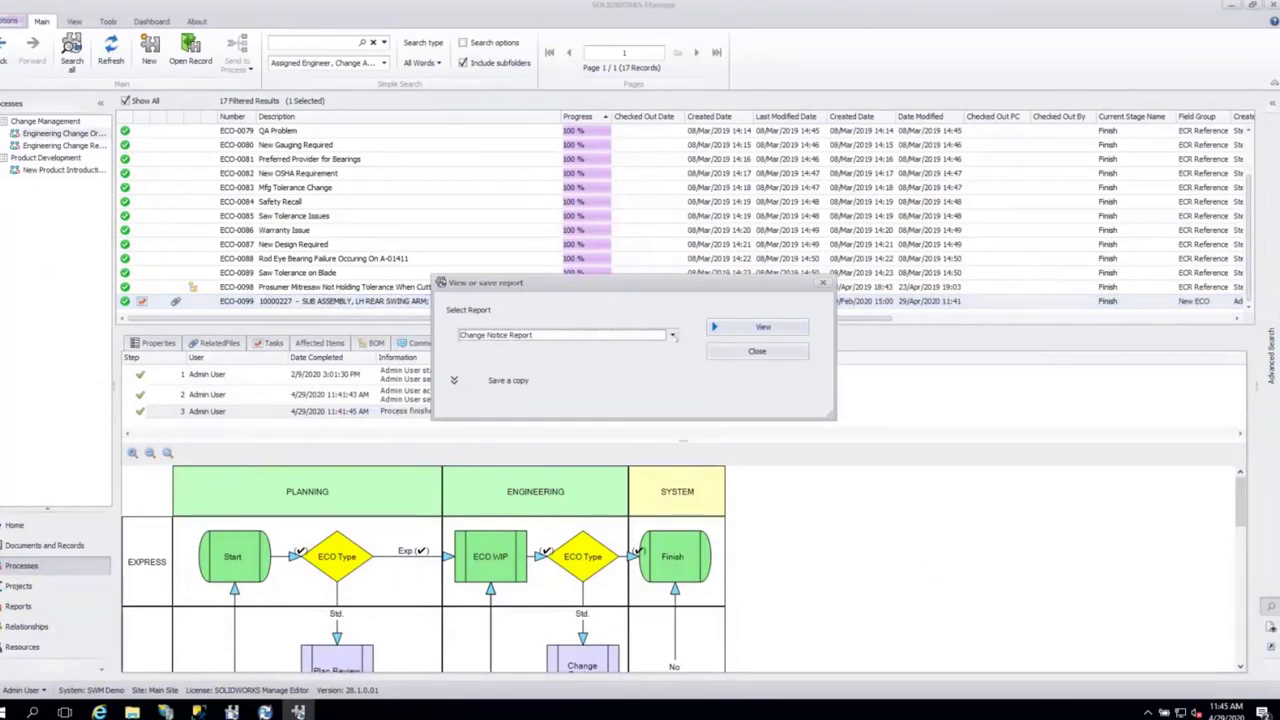
click(763, 328)
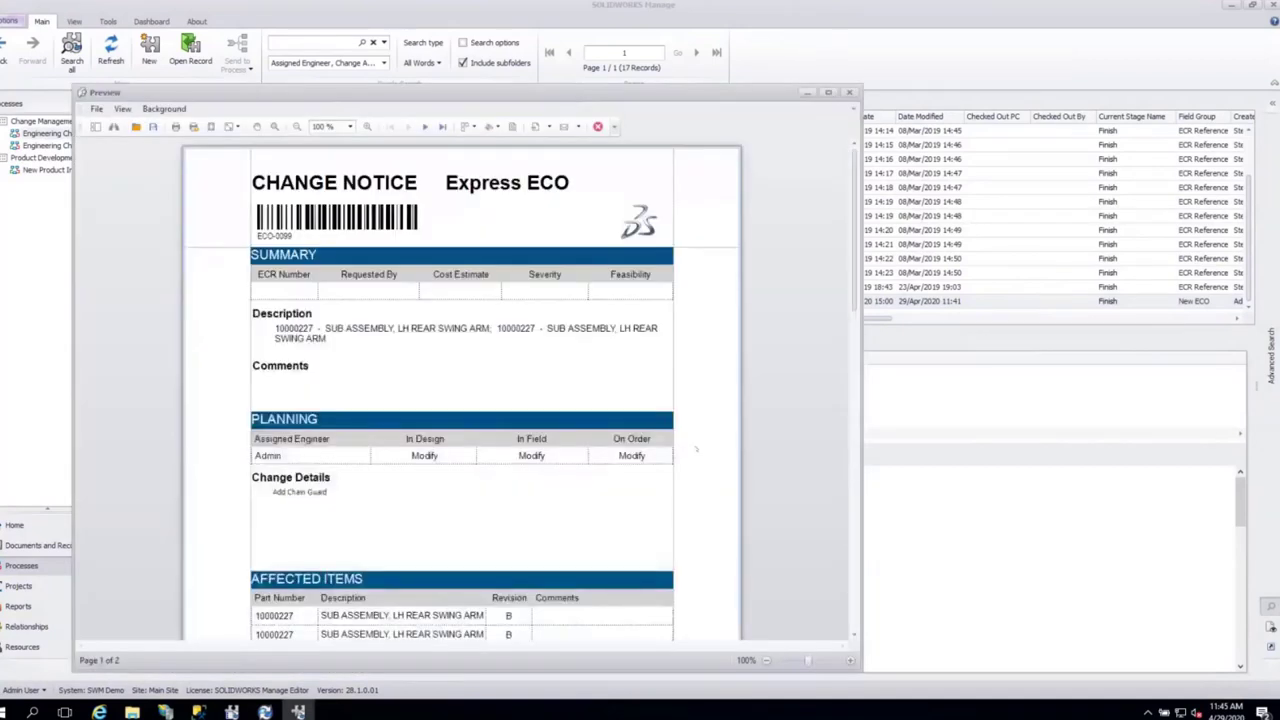
- Examine the ECO-0099 change notice from its planning details through affected items, signatures and BOM markup, and close the report
drag(745, 93, 922, 40)
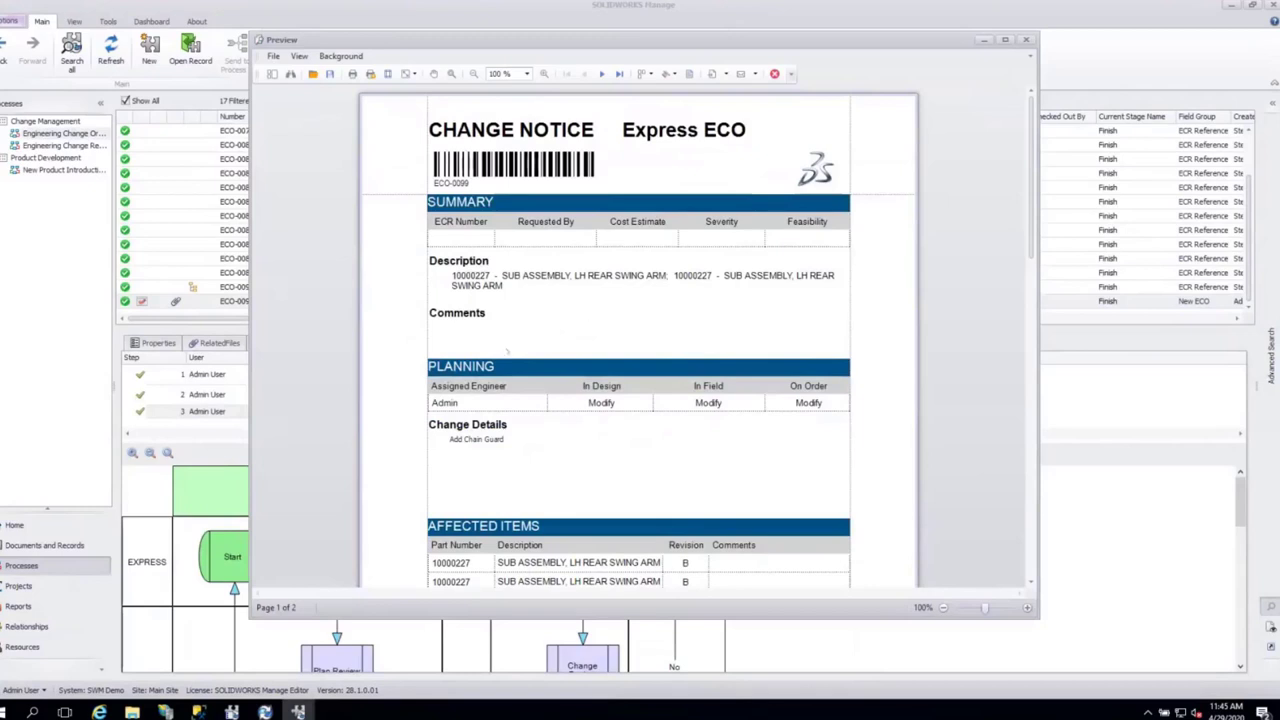
scroll(507, 350, down, 5)
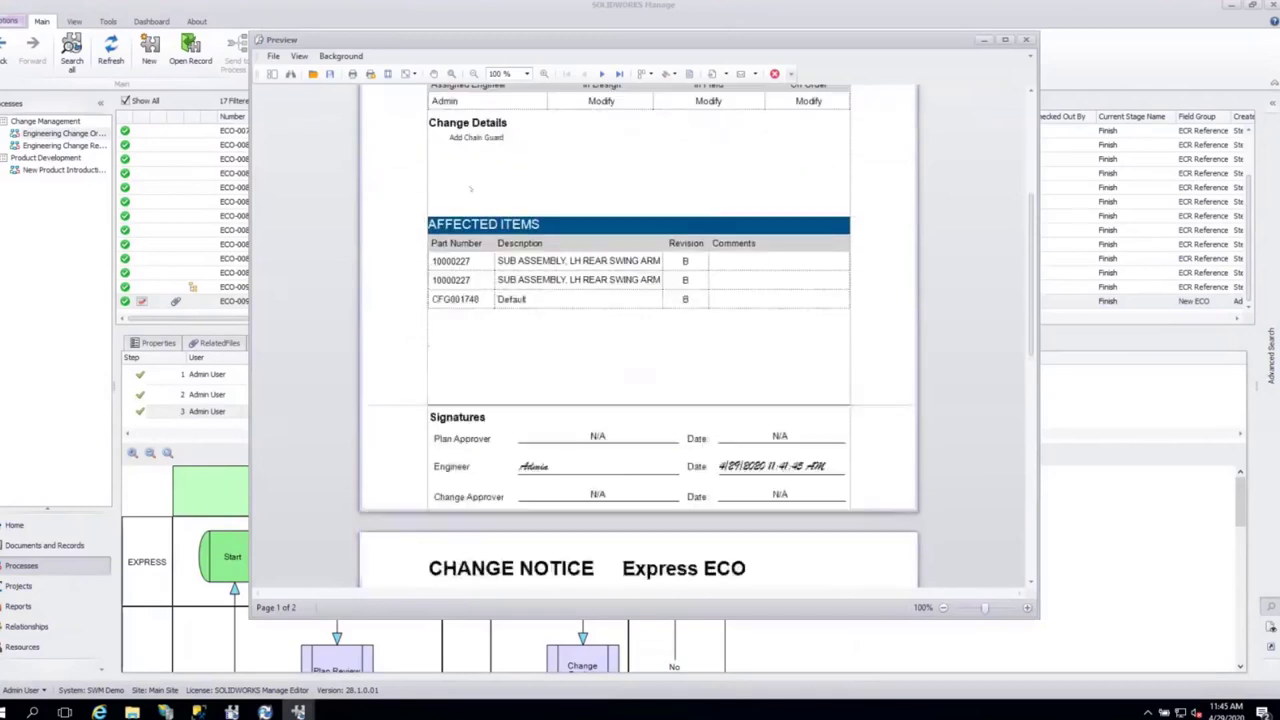
scroll(470, 188, down, 3)
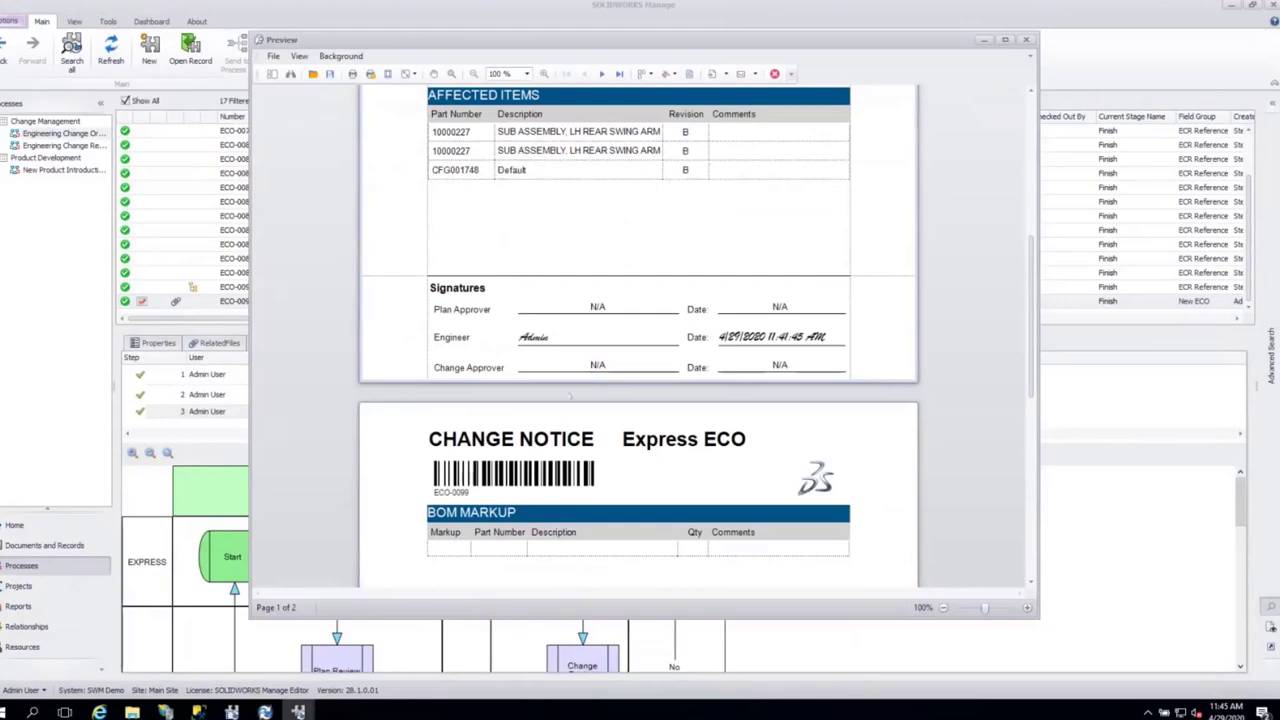
scroll(553, 425, down, 10)
scroll(553, 425, up, 15)
scroll(553, 425, up, 1)
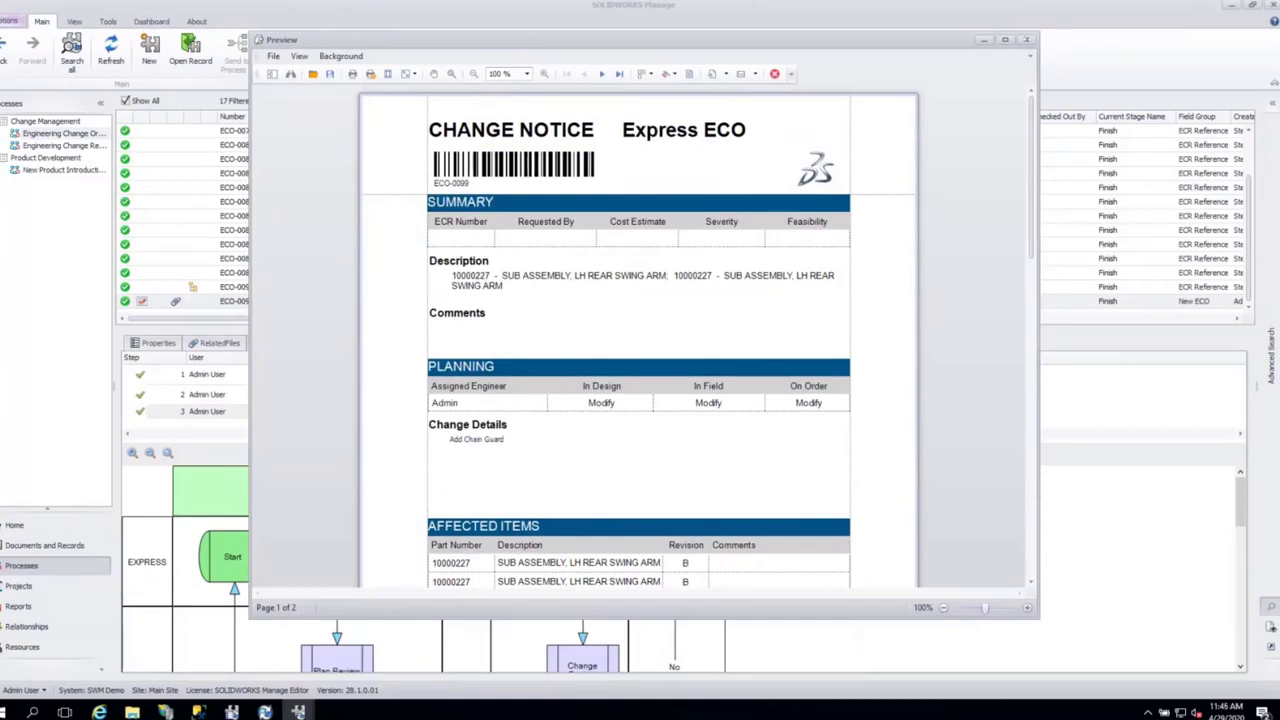
click(1026, 39)
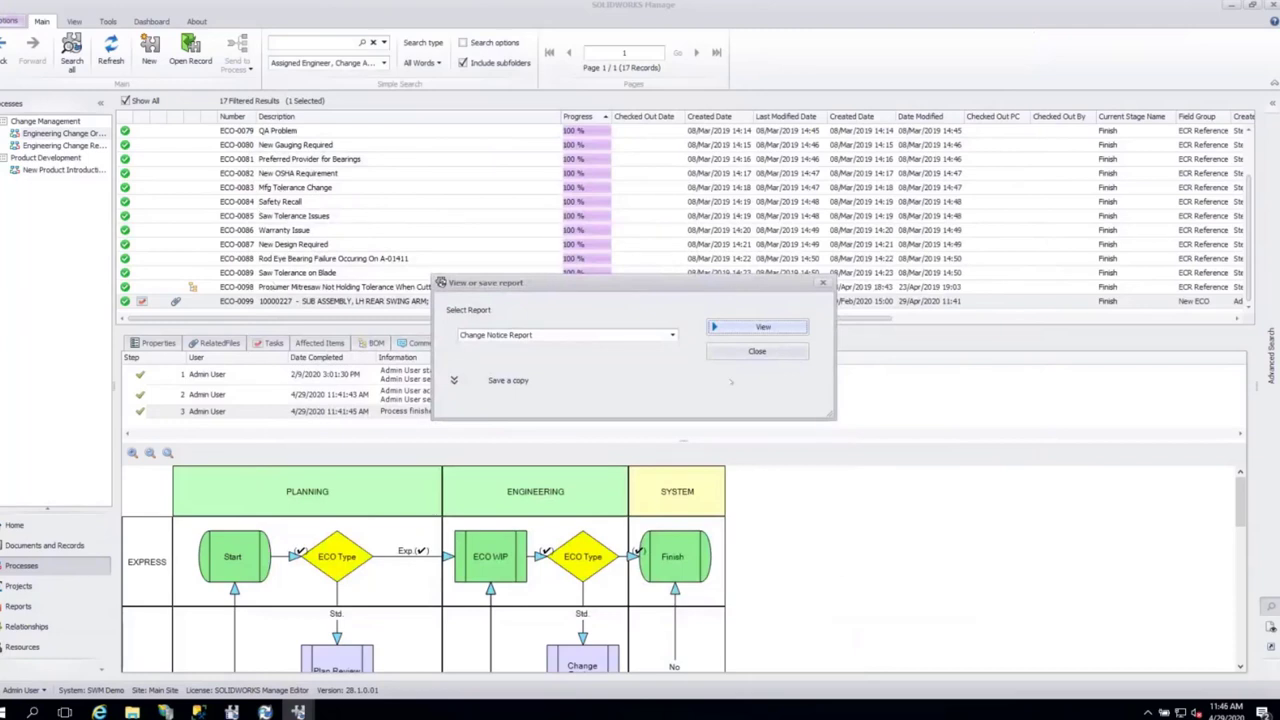
click(757, 351)
- View the Change Notice Report for ECO-0098, examine its pages and close the preview
click(300, 287)
right_click(310, 288)
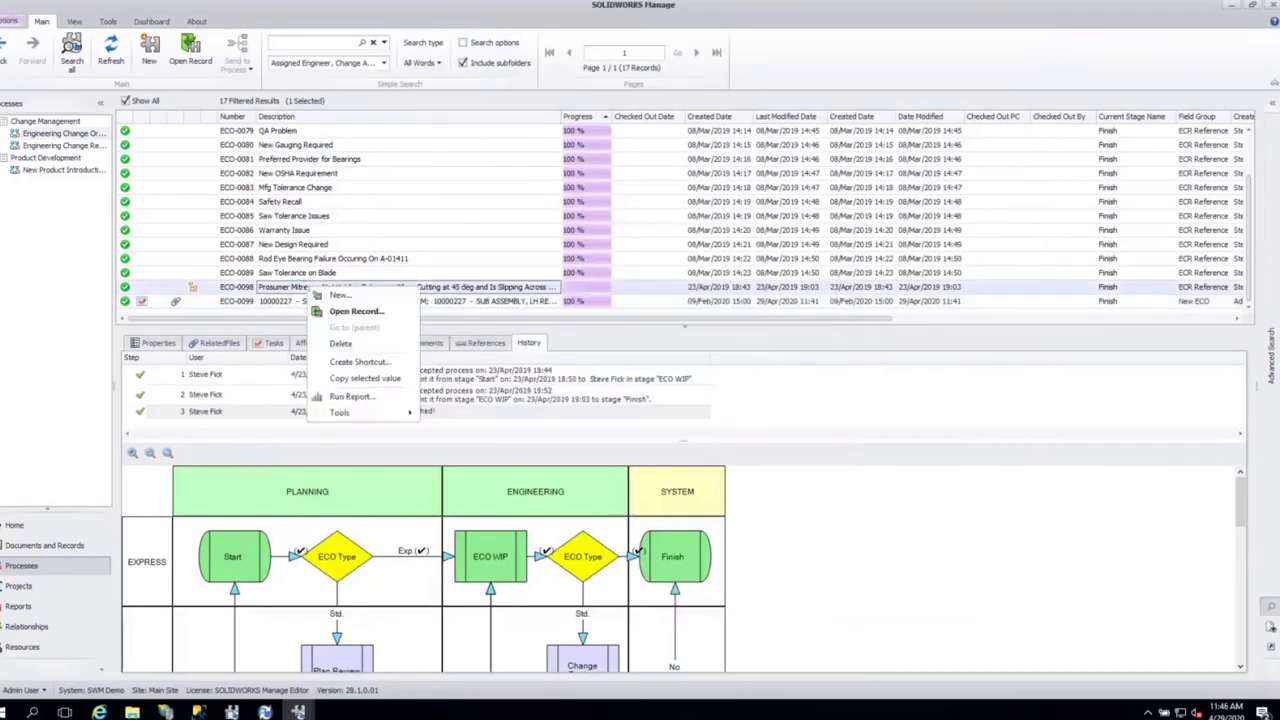
click(350, 396)
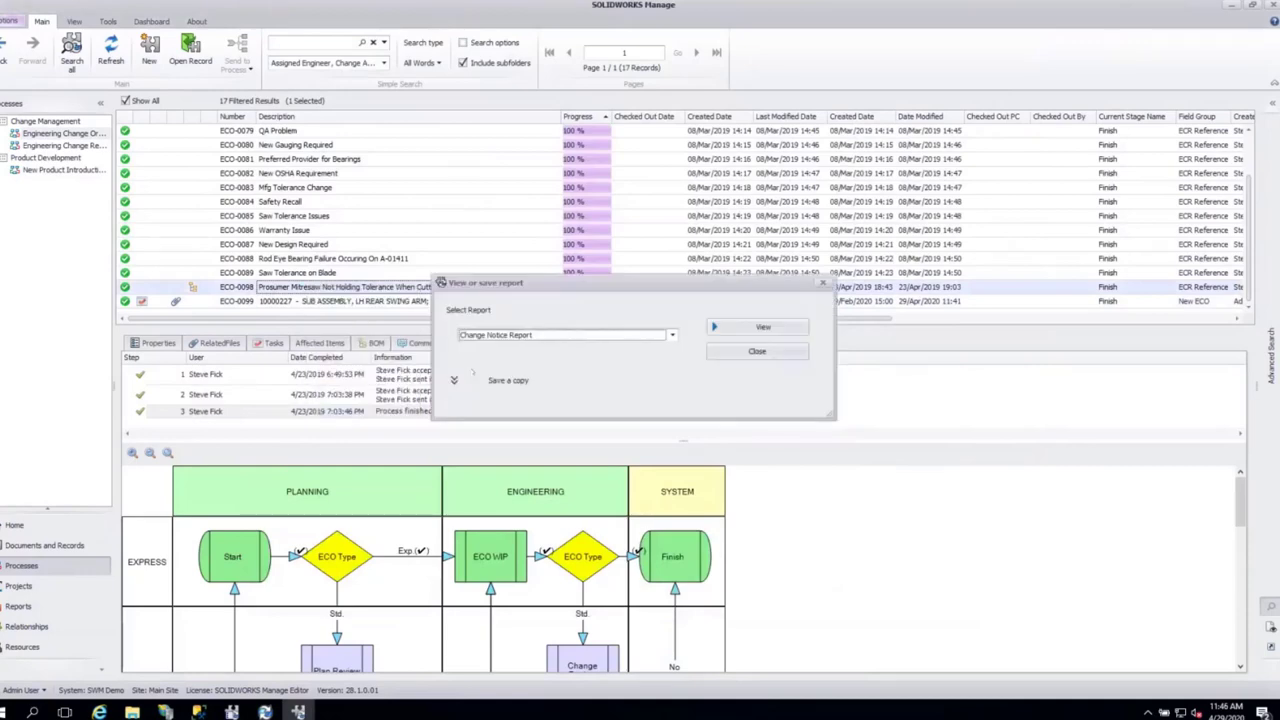
click(766, 334)
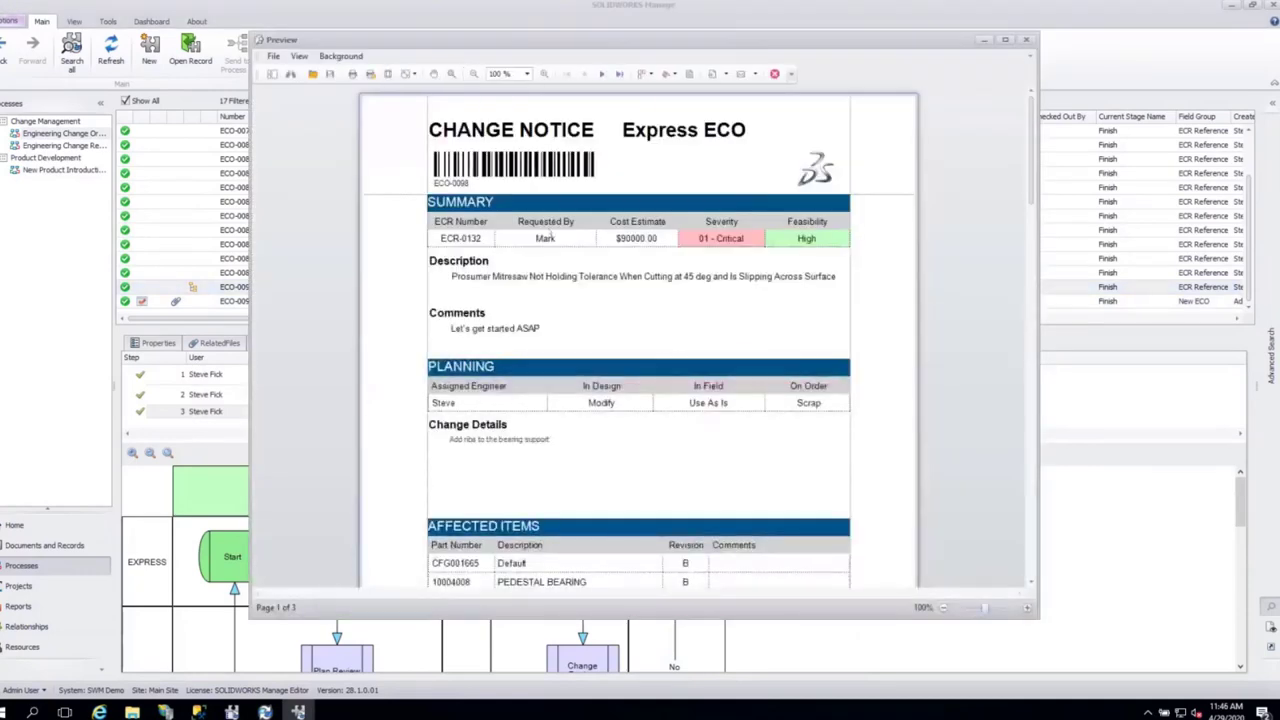
scroll(549, 232, down, 10)
scroll(572, 395, down, 3)
scroll(572, 395, down, 4)
scroll(572, 400, up, 3)
key(Escape)
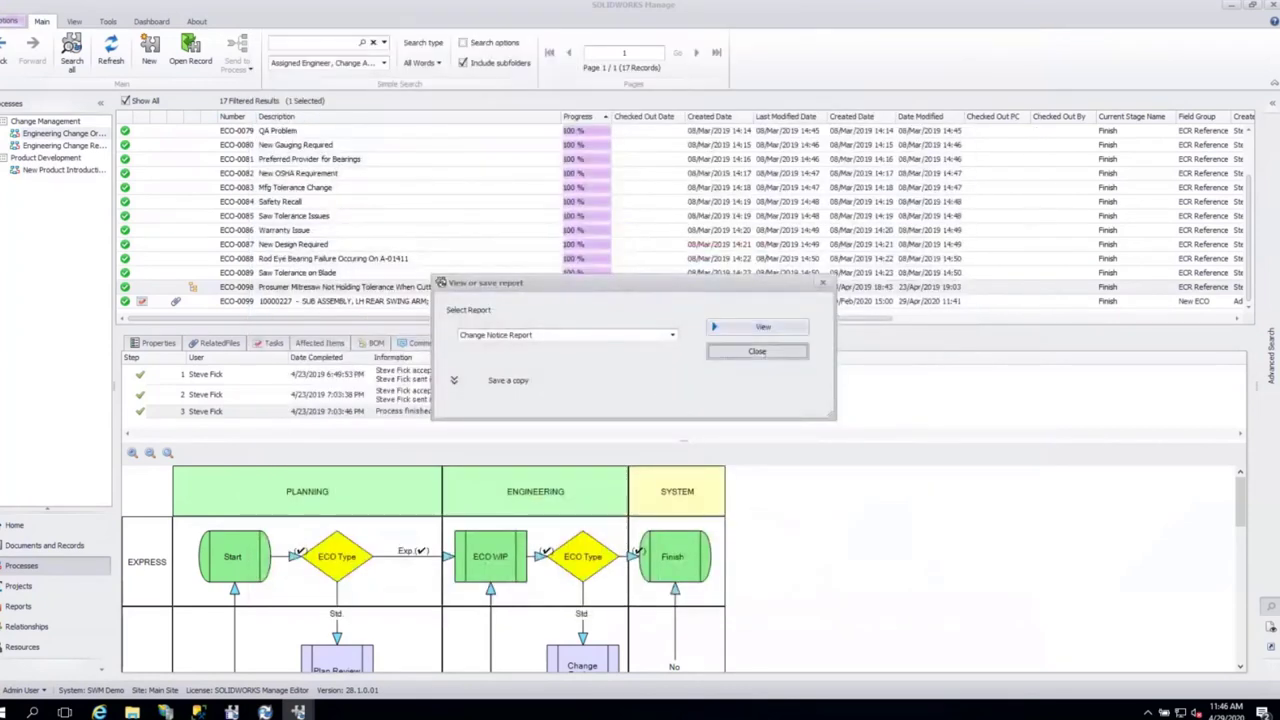
- Close the report selection dialog
click(757, 351)
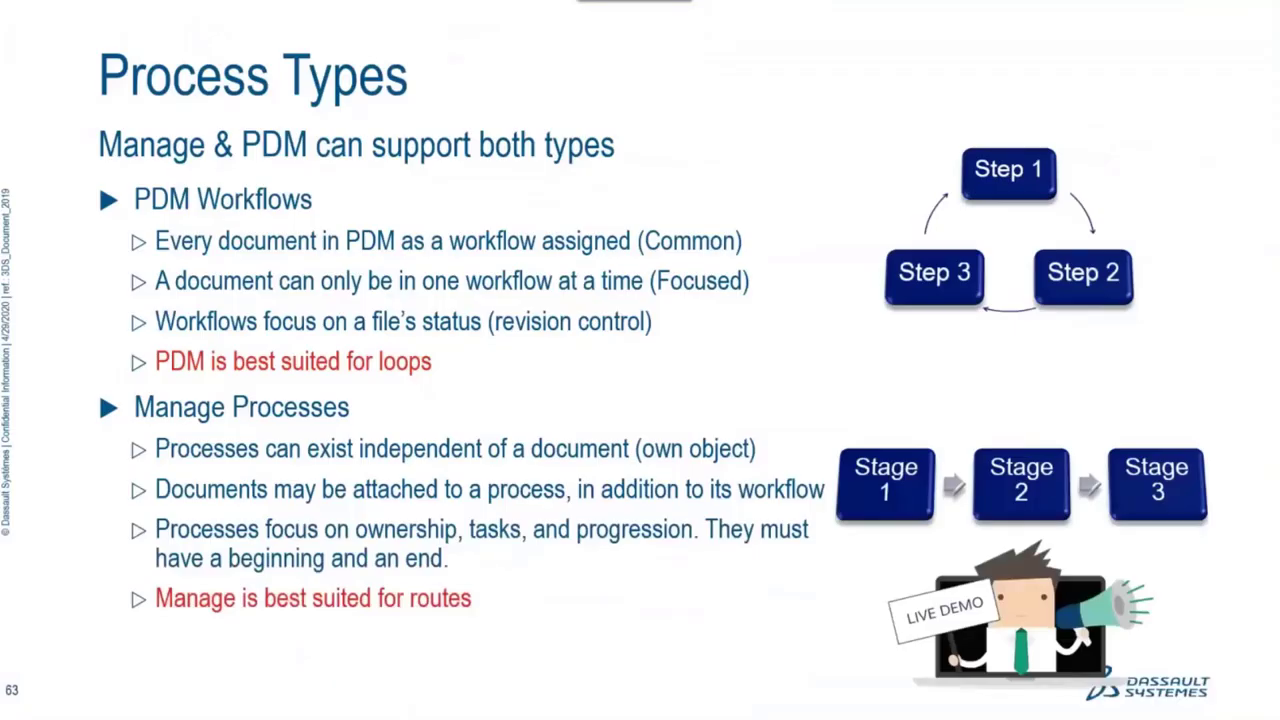
key(Right)
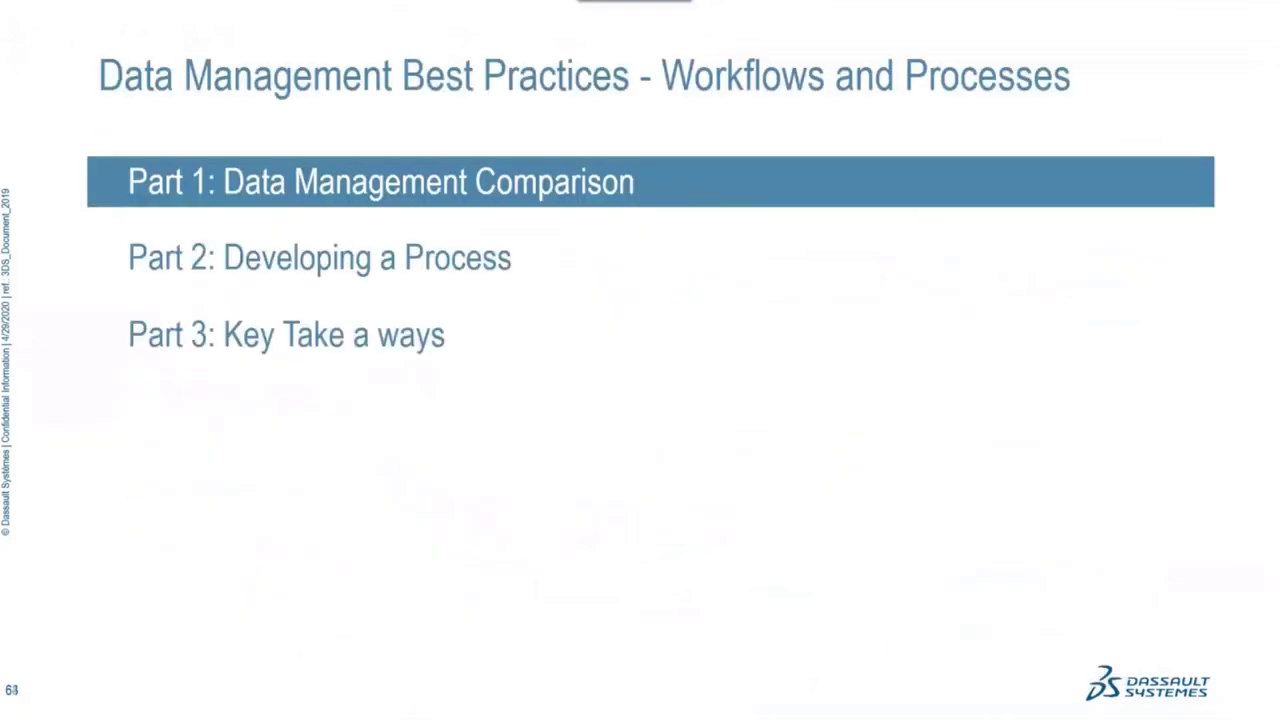
key(Right)
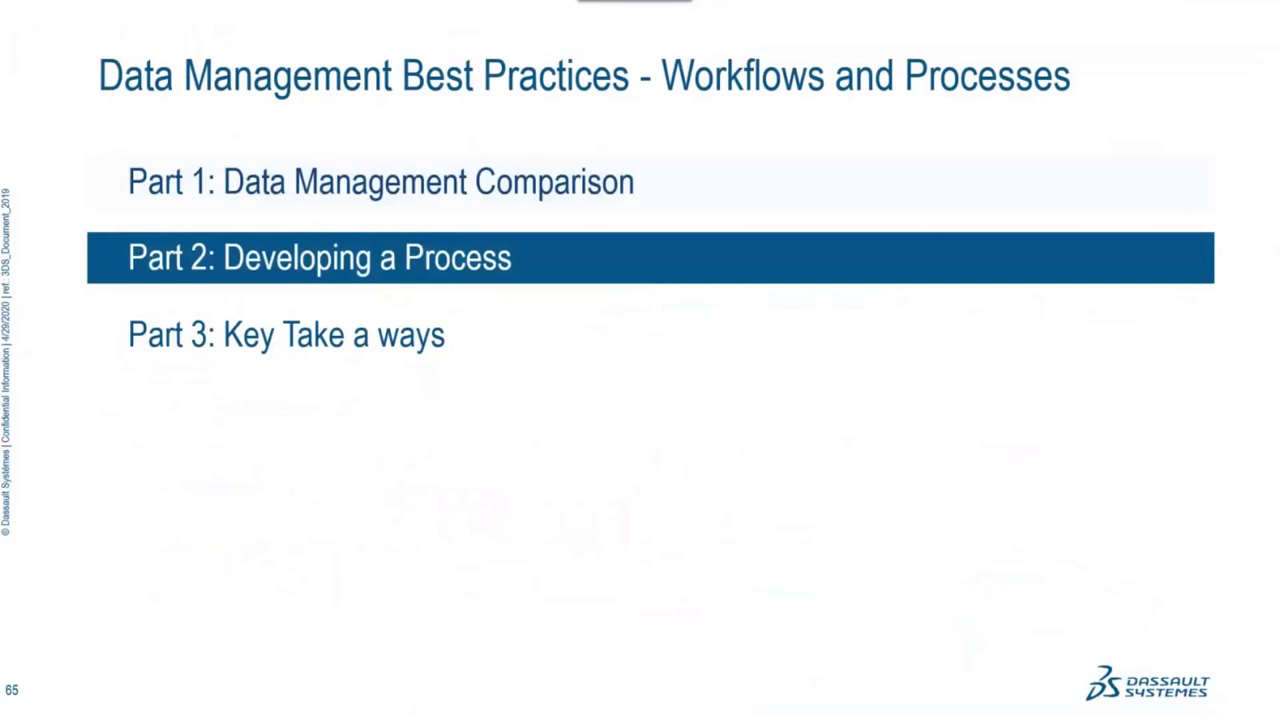
key(Right)
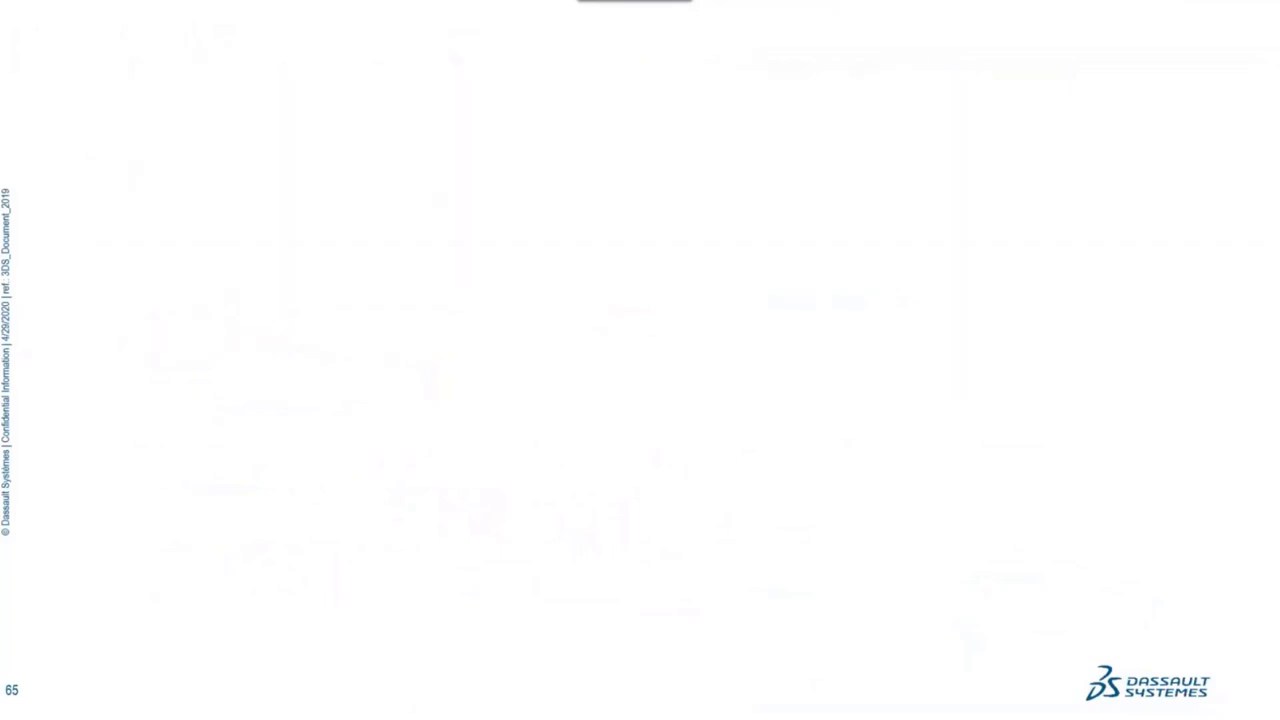
key(Right)
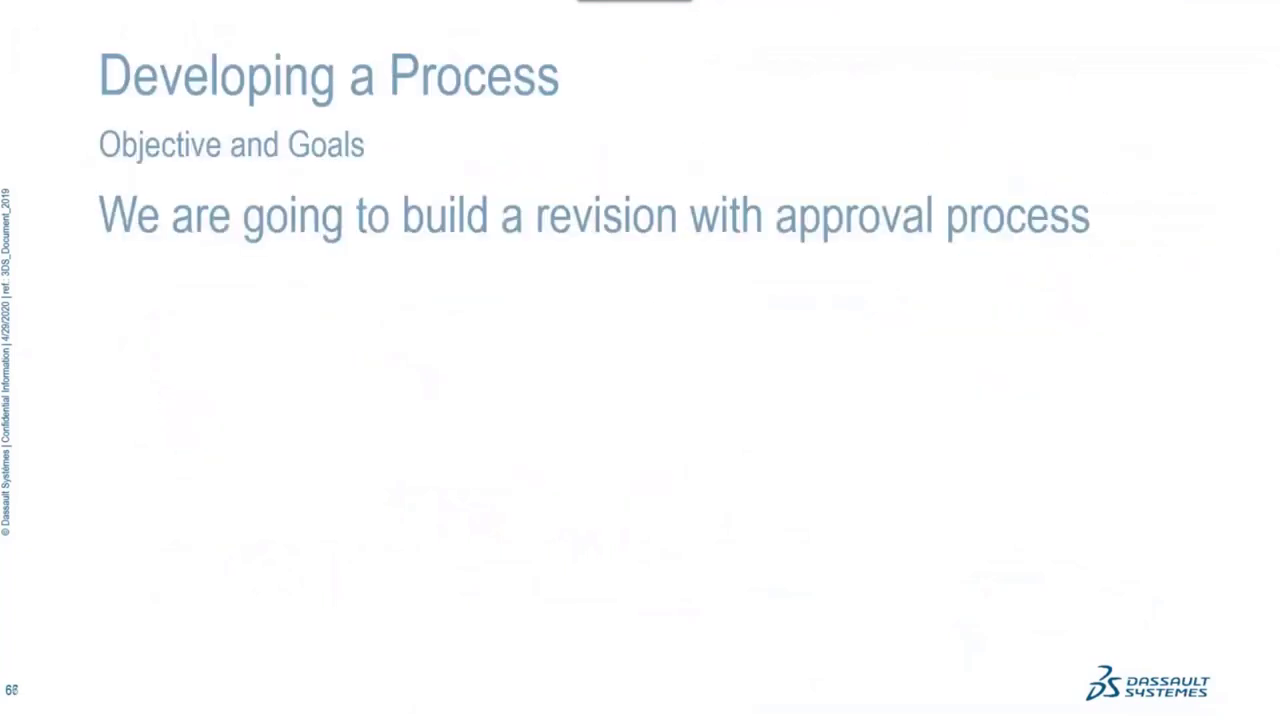
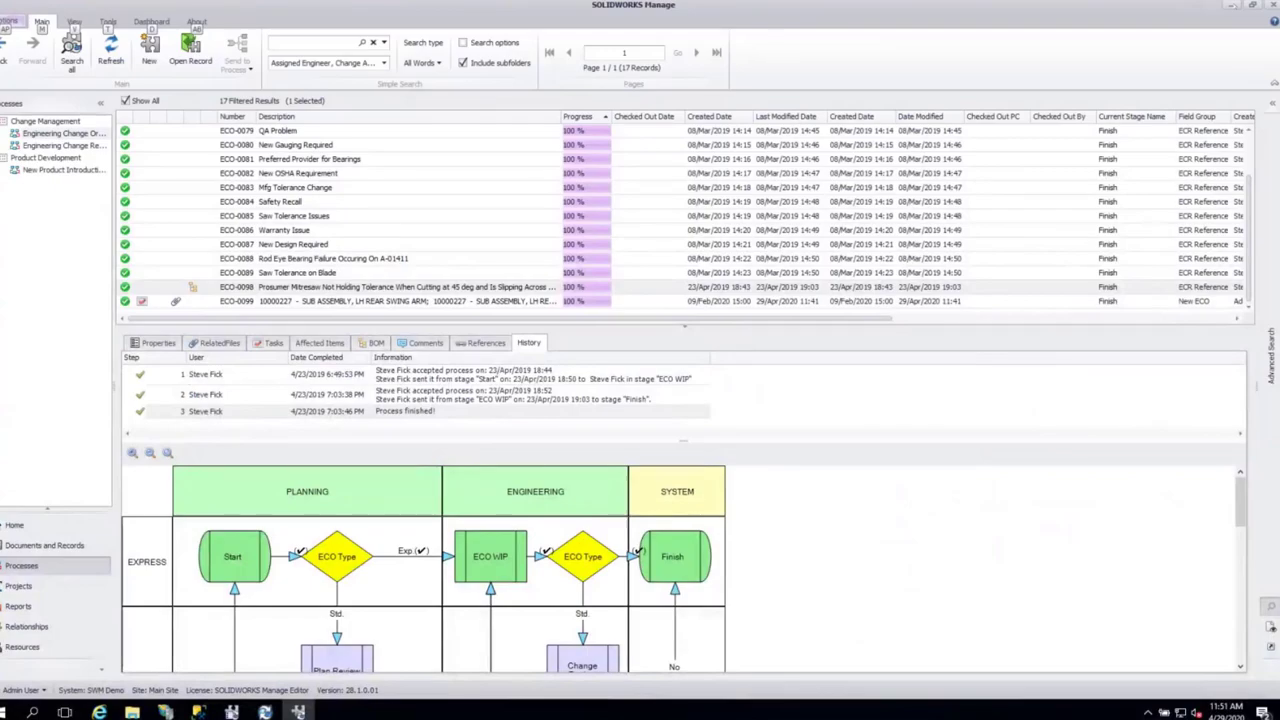
- Switch to SOLIDWORKS PDM Administration and examine the Default Workflow from Development through Approved to Under Change
key(alt+Tab)
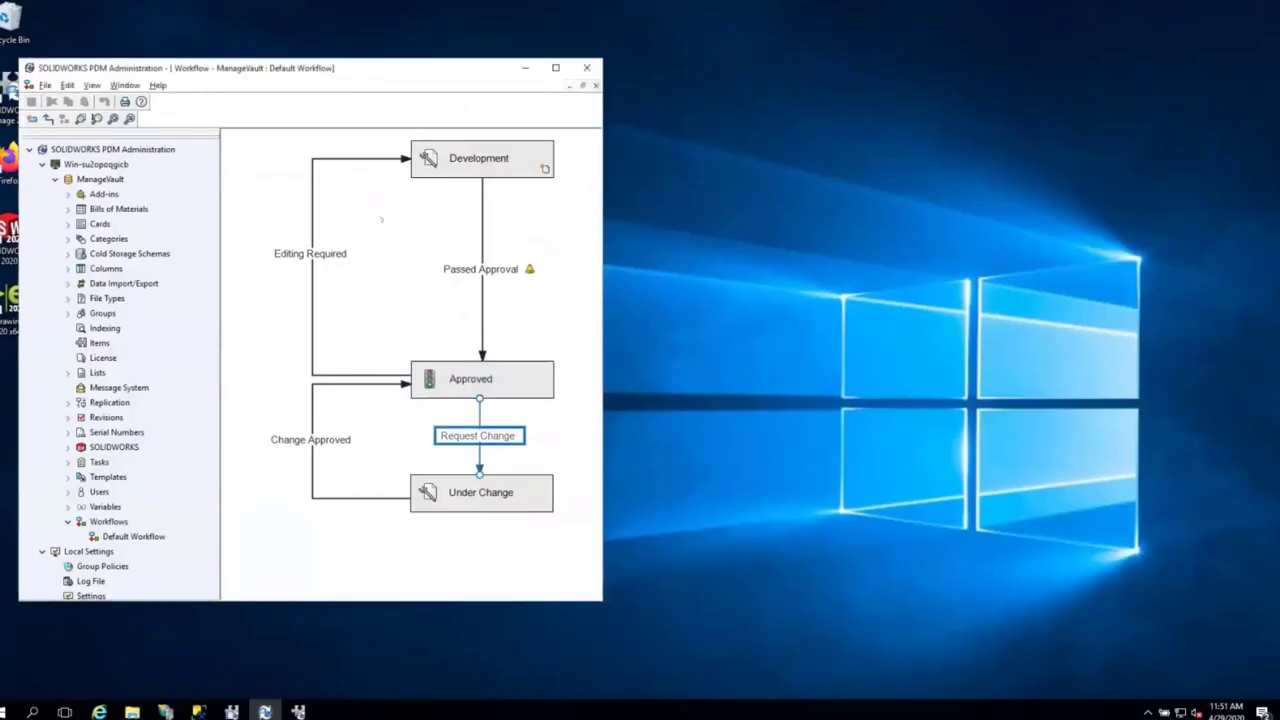
click(482, 300)
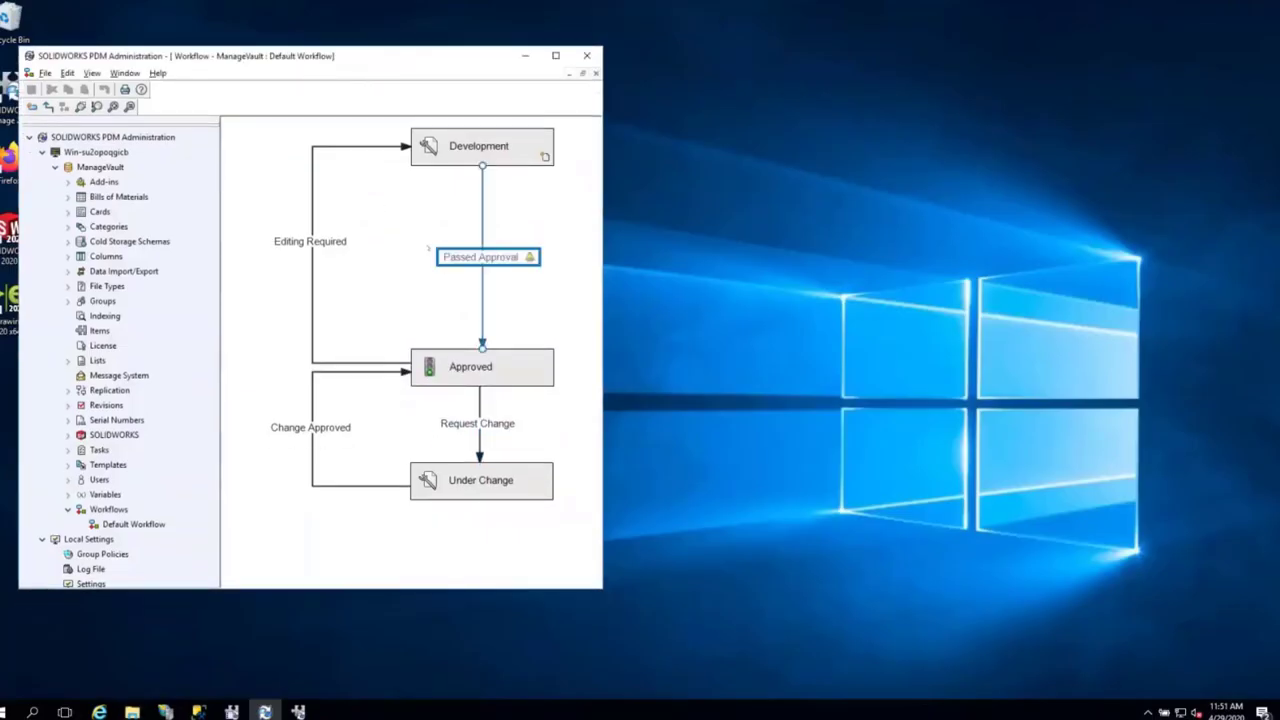
click(490, 147)
click(484, 350)
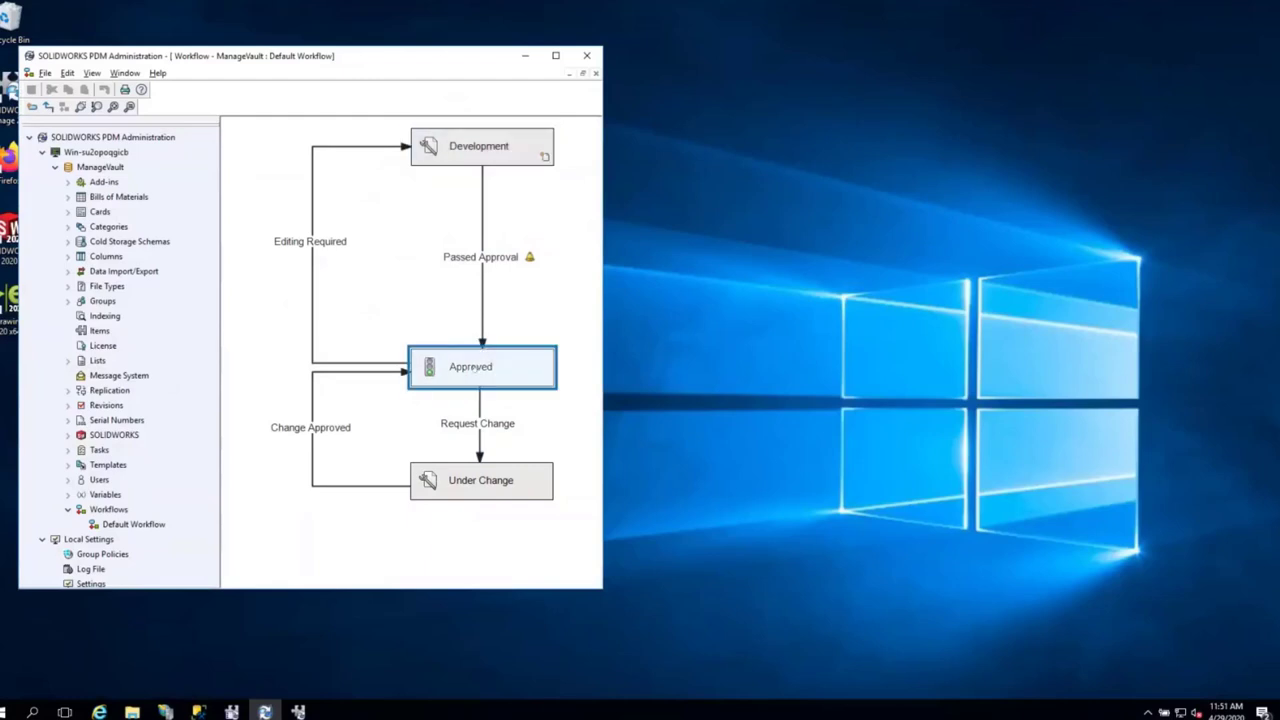
click(471, 495)
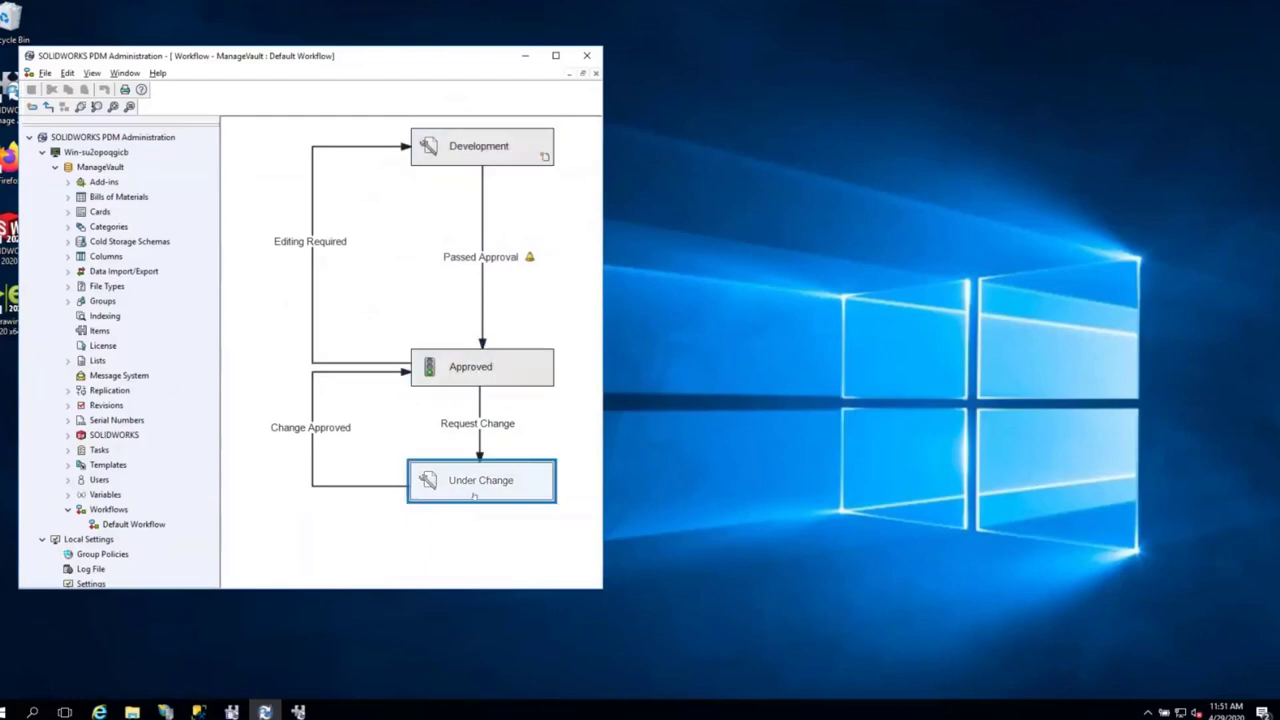
click(340, 459)
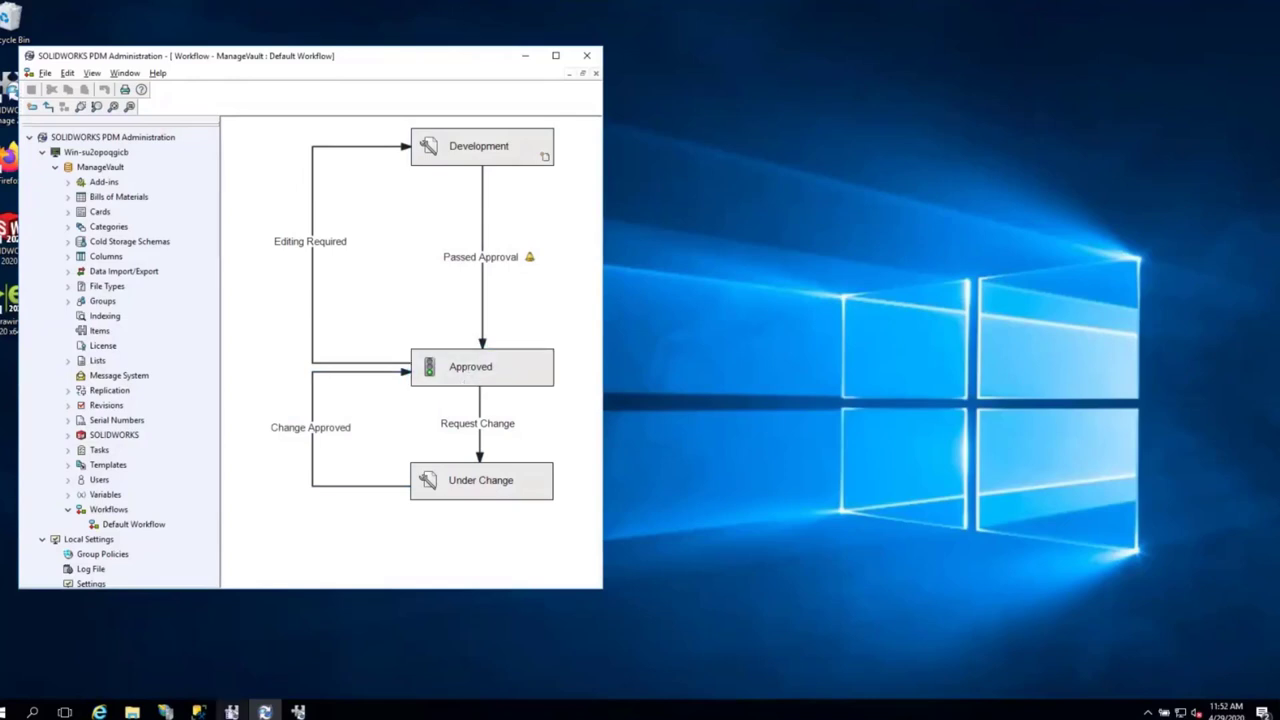
- Bring up the SOLIDWORKS Manage System Administration window and arrange it side by side with the PDM Administration window
click(231, 711)
drag(838, 150, 897, 90)
click(437, 66)
drag(437, 66, 423, 66)
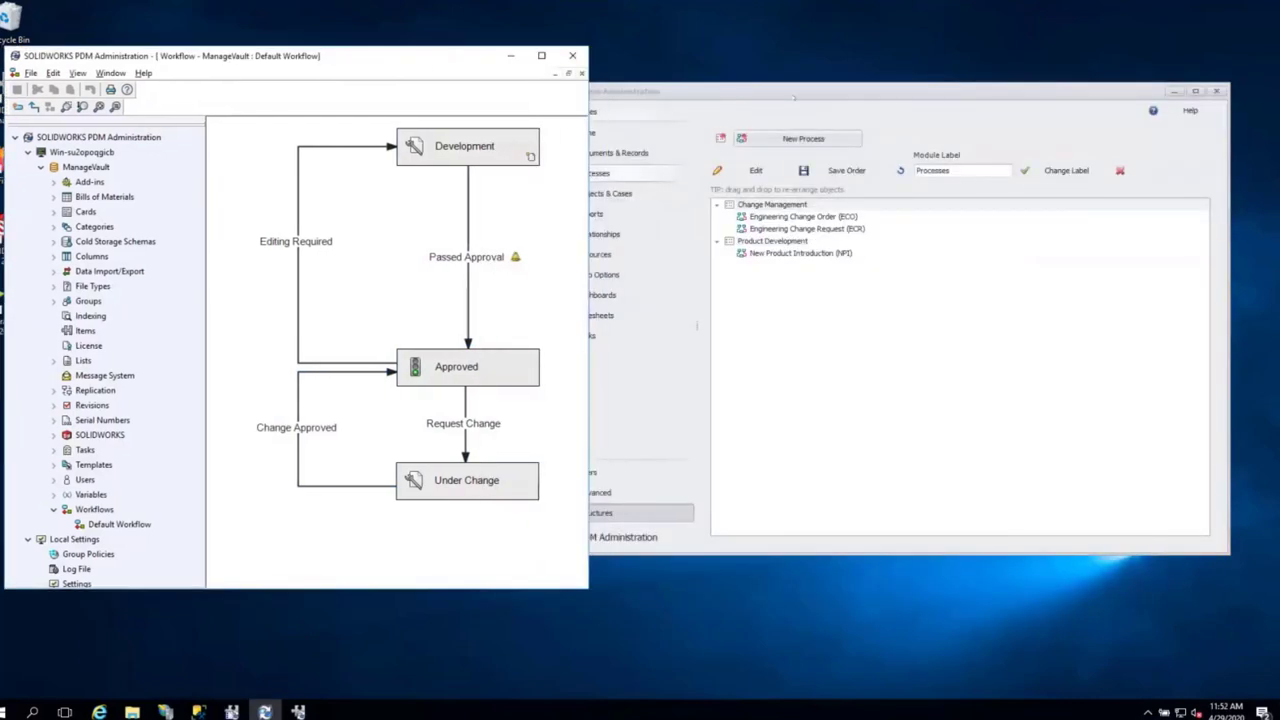
drag(900, 90, 938, 88)
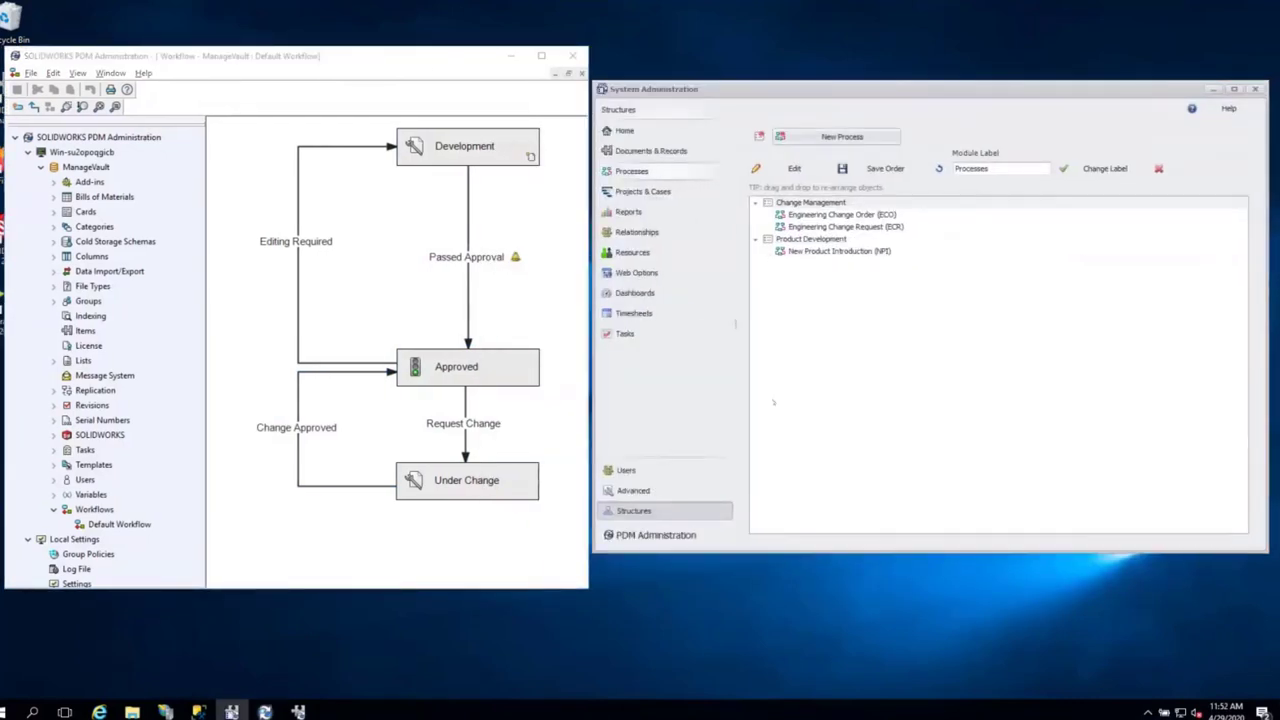
- Open the Engineering Change Order (ECO) process for editing and examine its Fields page from ECR Information to Change Review
click(840, 214)
click(795, 169)
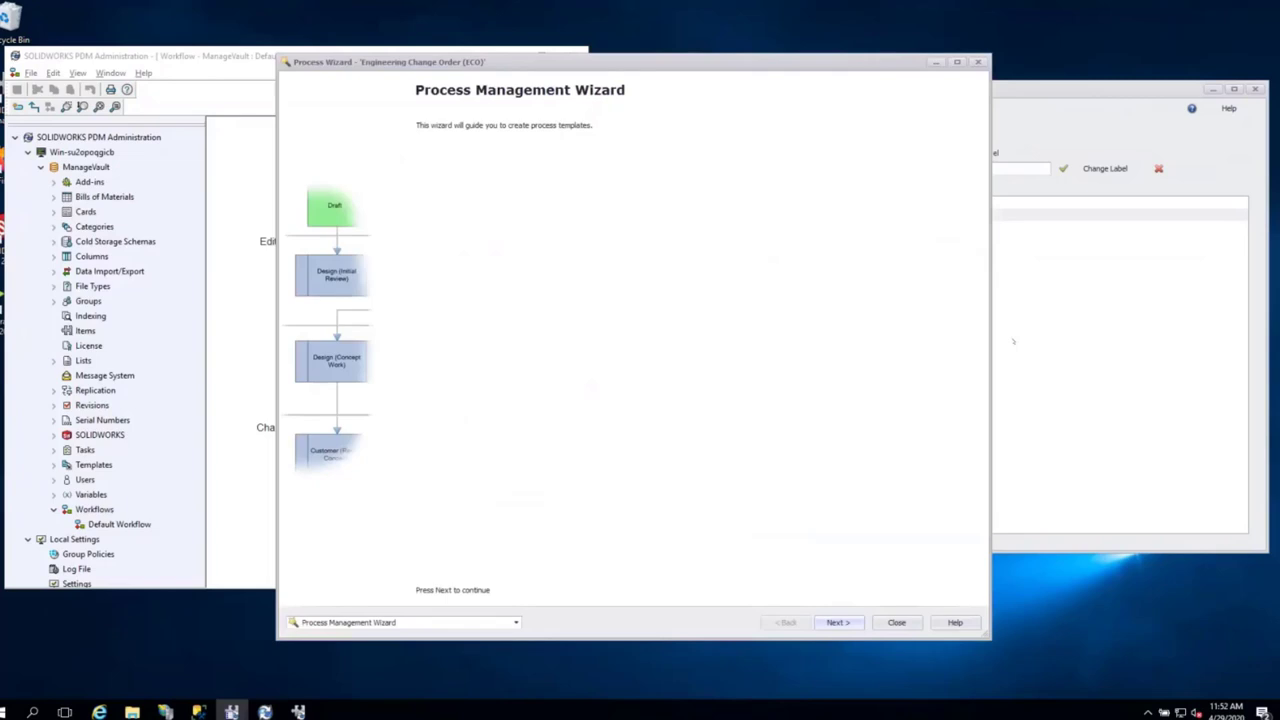
click(516, 622)
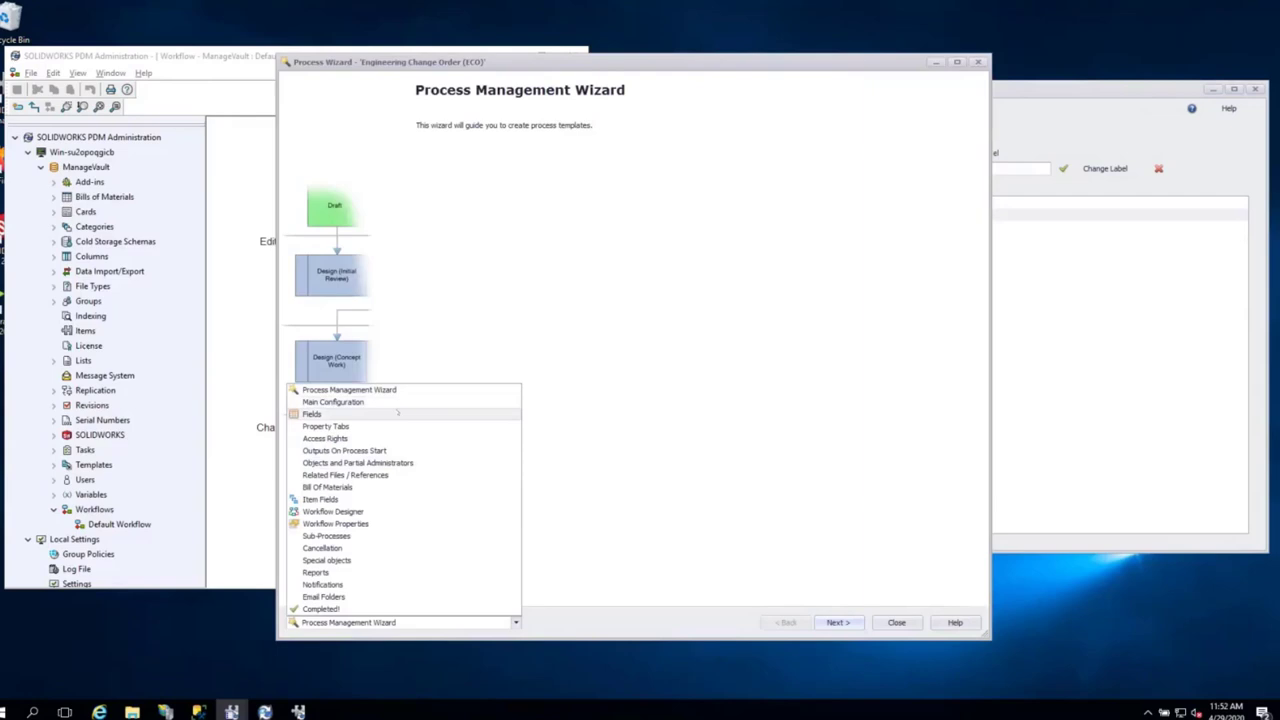
click(397, 412)
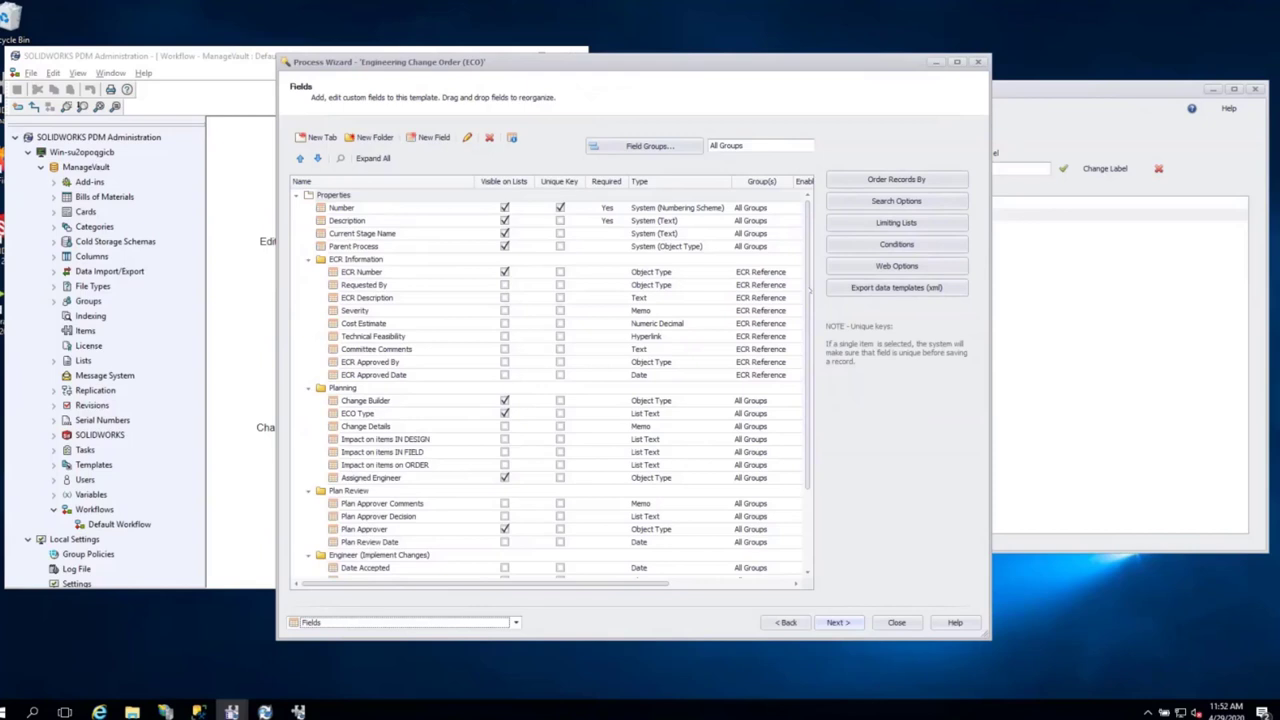
scroll(810, 290, down, 3)
scroll(812, 240, up, 3)
scroll(557, 380, down, 3)
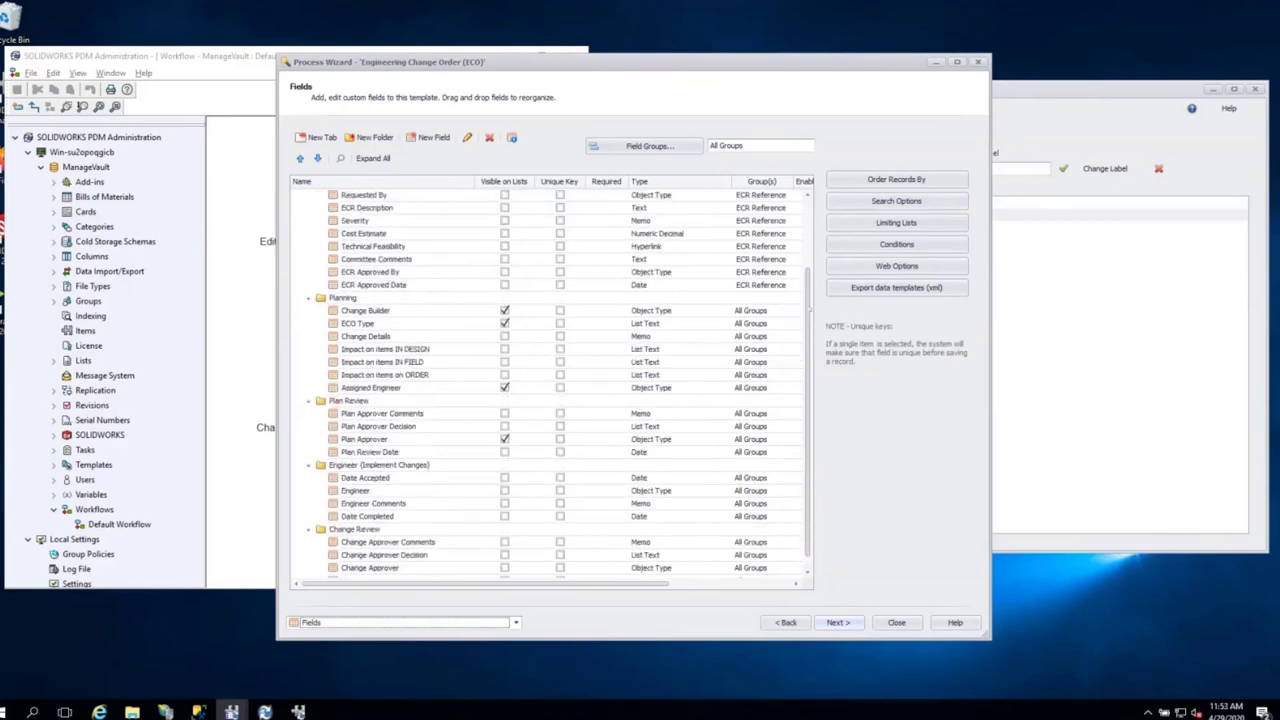
scroll(557, 380, up, 3)
scroll(815, 205, down, 3)
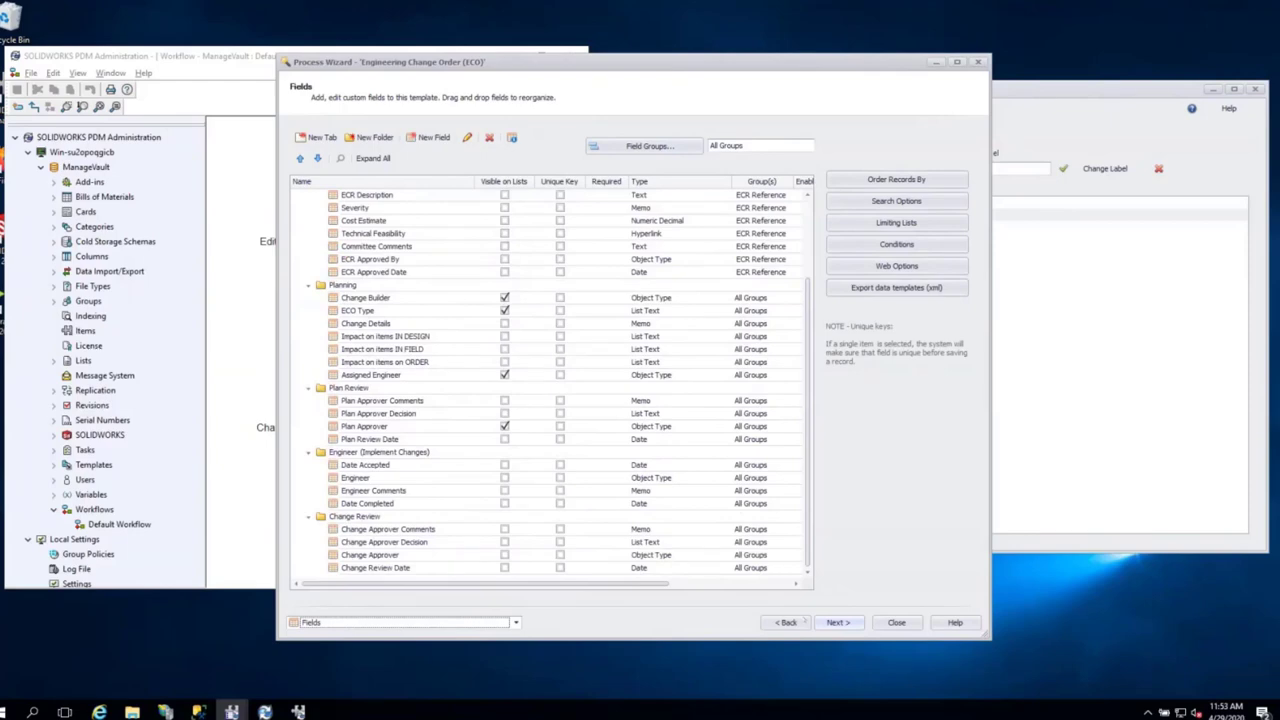
- Go to the Workflow Designer page of the ECO process and maximize the wizard window
click(515, 622)
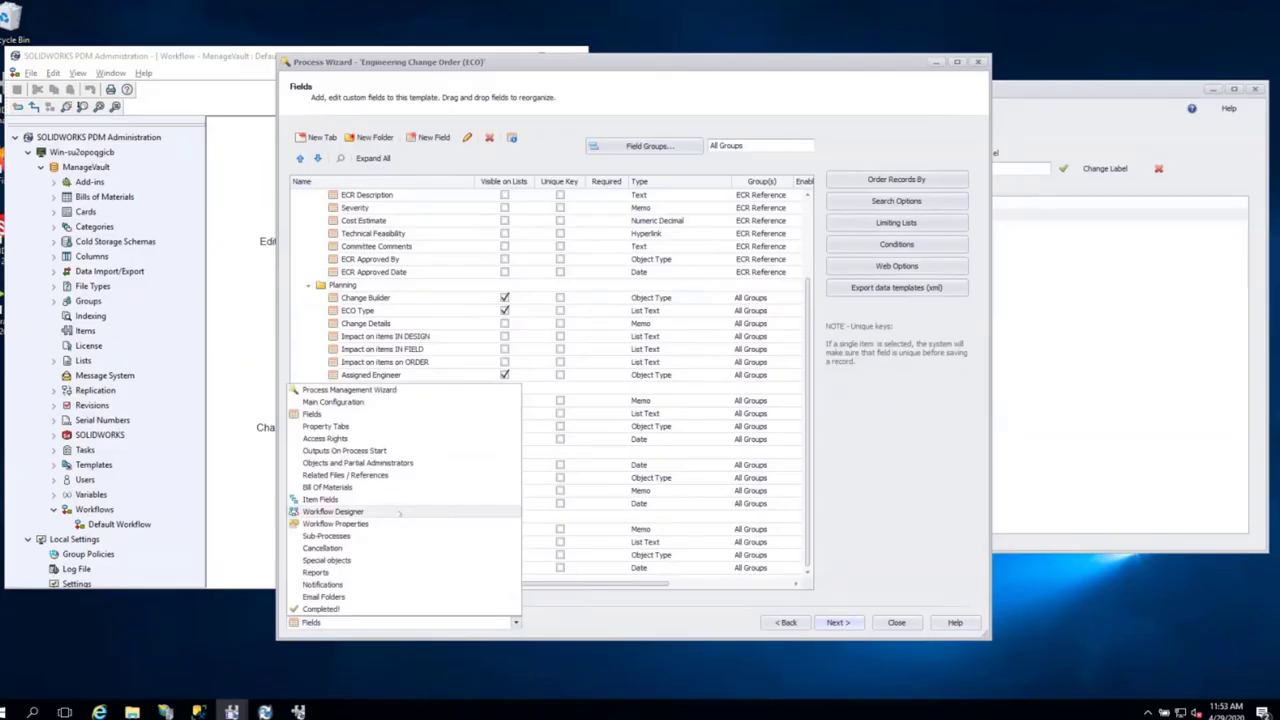
click(399, 512)
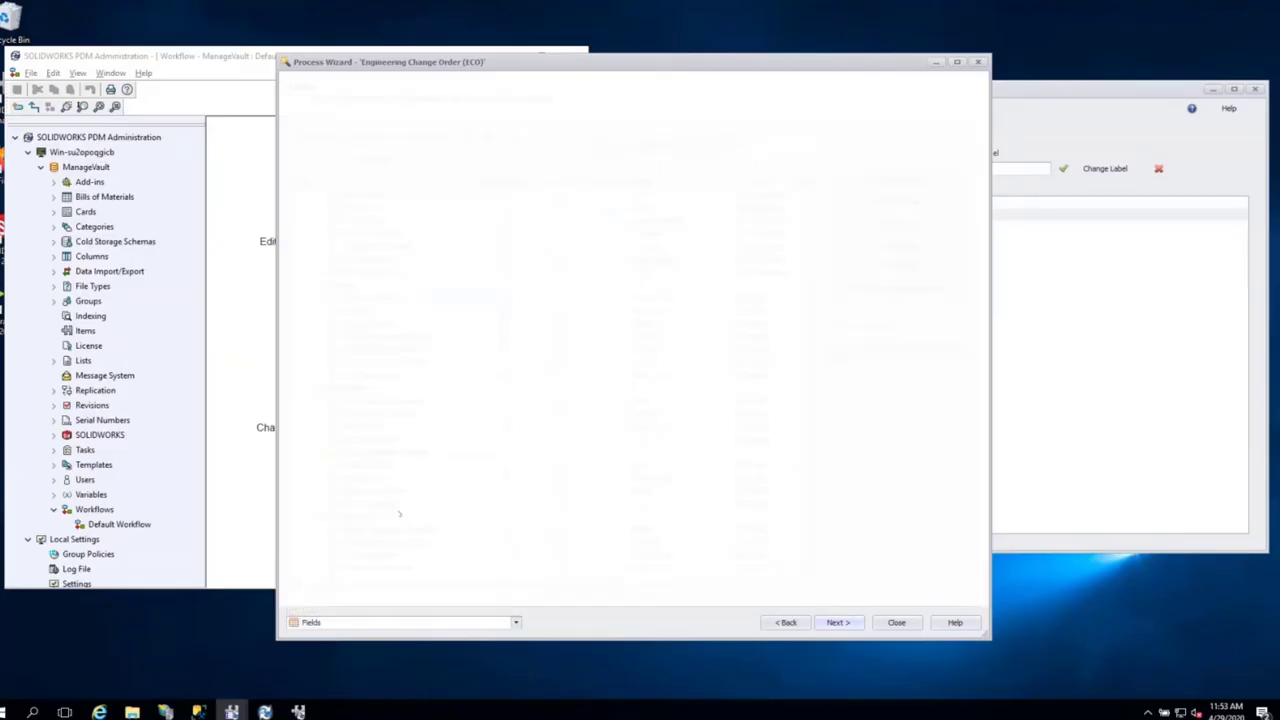
drag(727, 62, 591, 60)
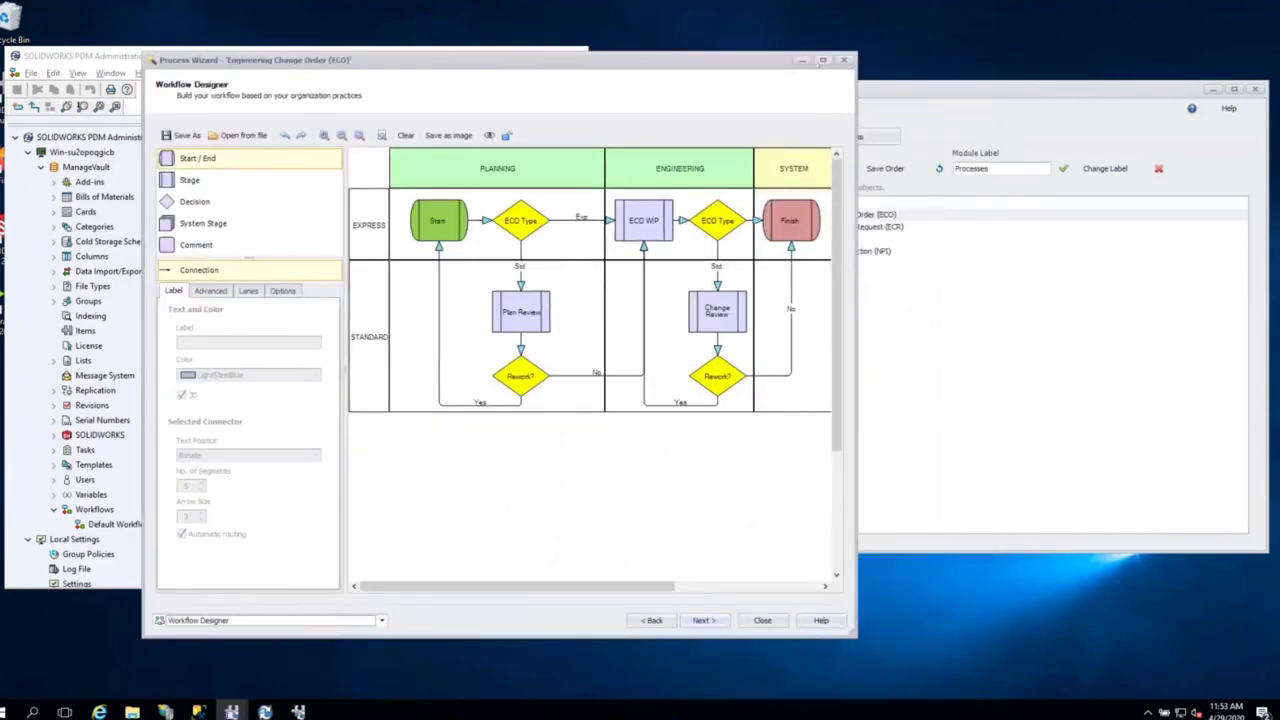
key(super+Up)
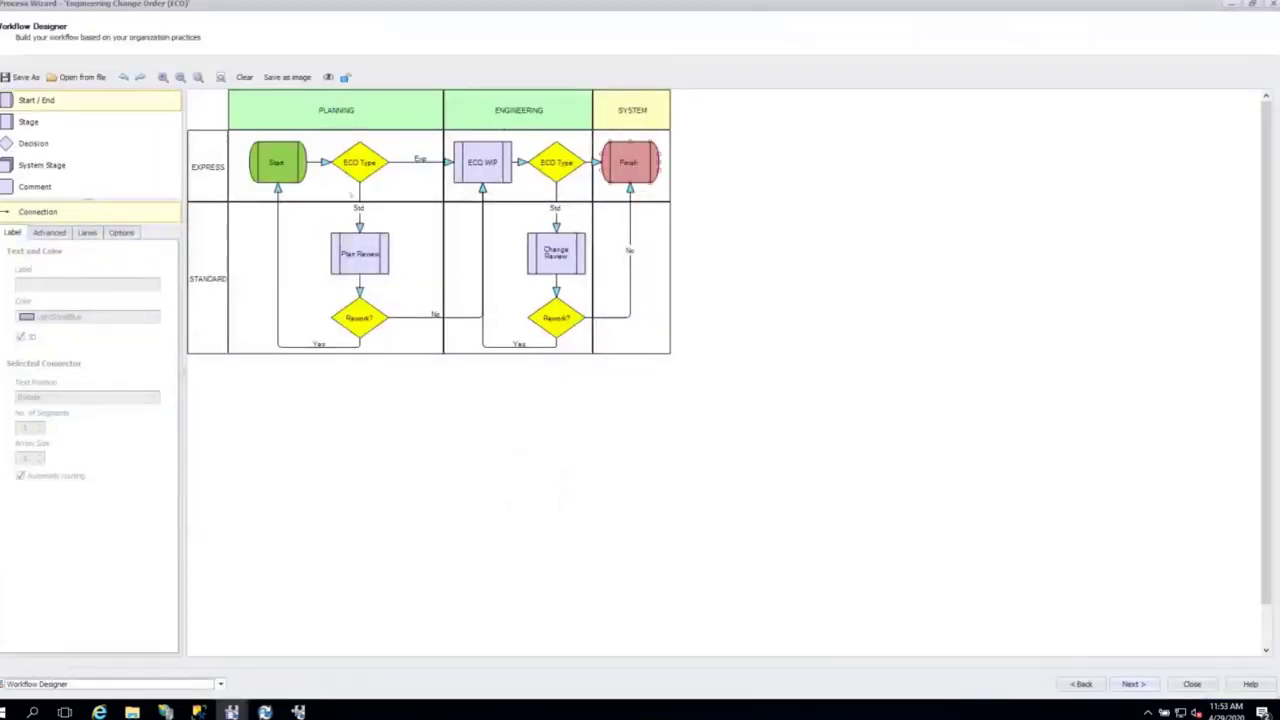
- Place an unlabelled stage between Plan Review and Change Review in the STANDARD lane of the workflow diagram
drag(28, 121, 310, 263)
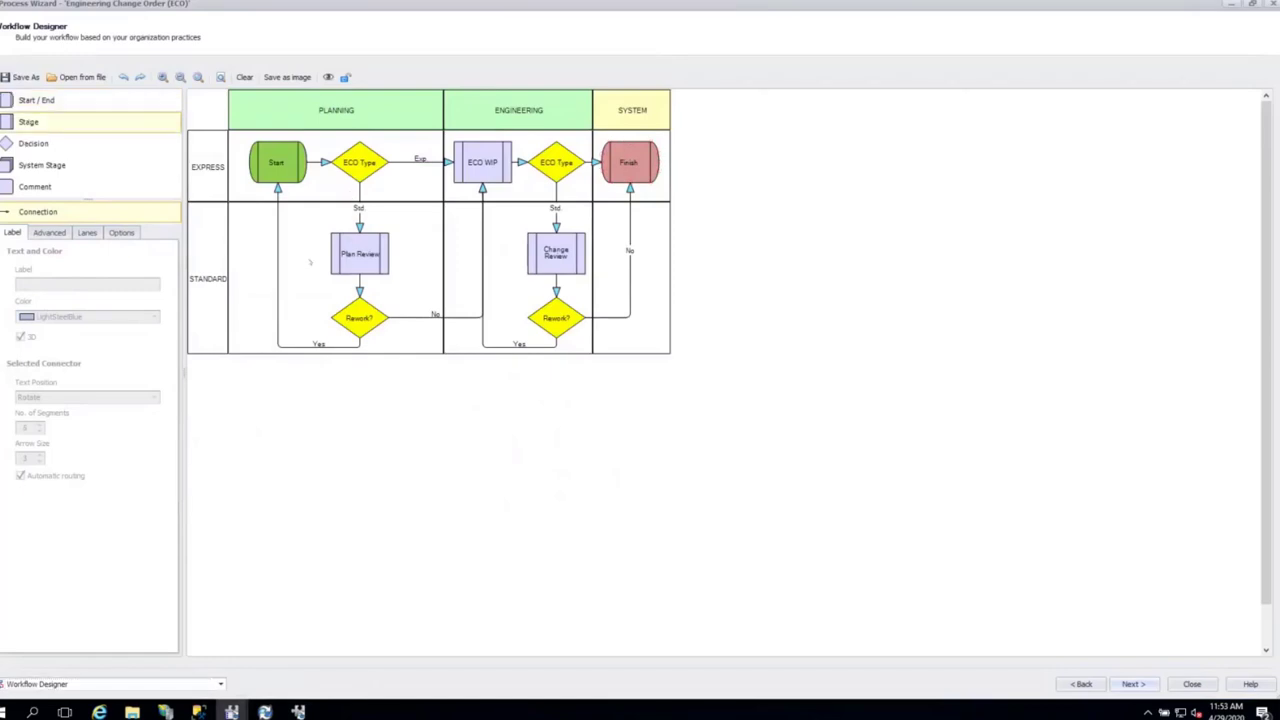
click(276, 326)
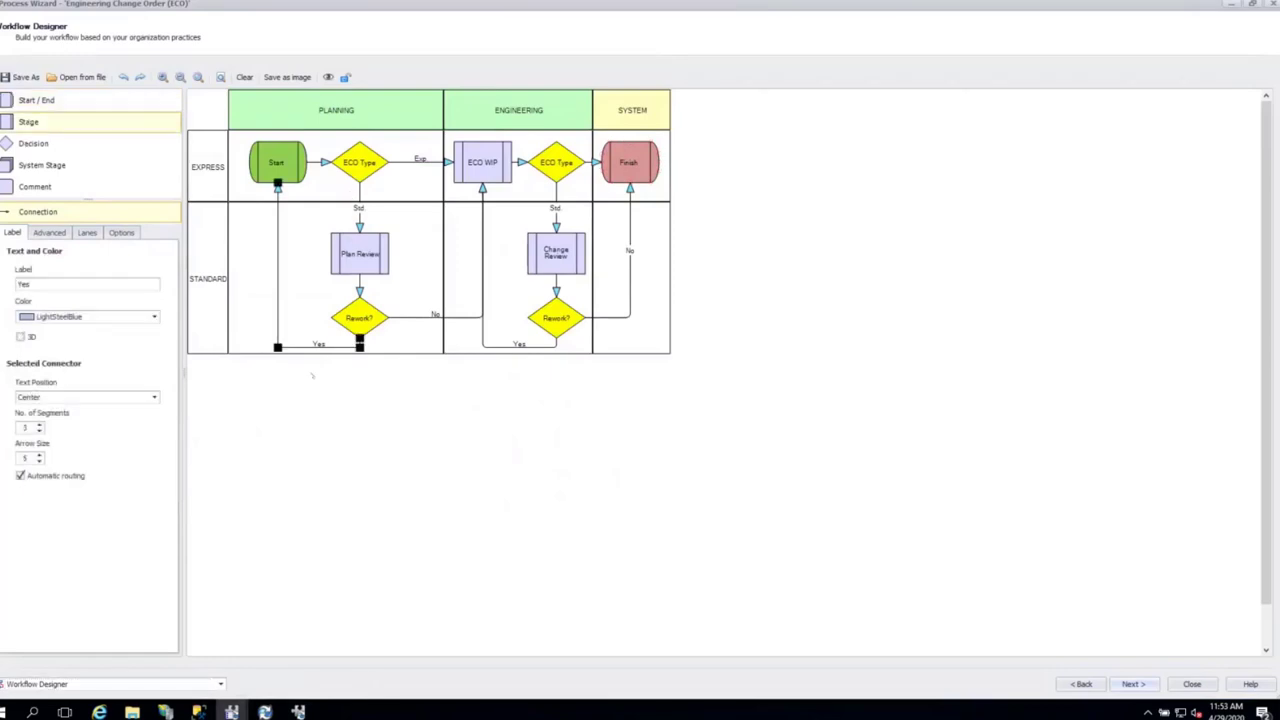
click(248, 267)
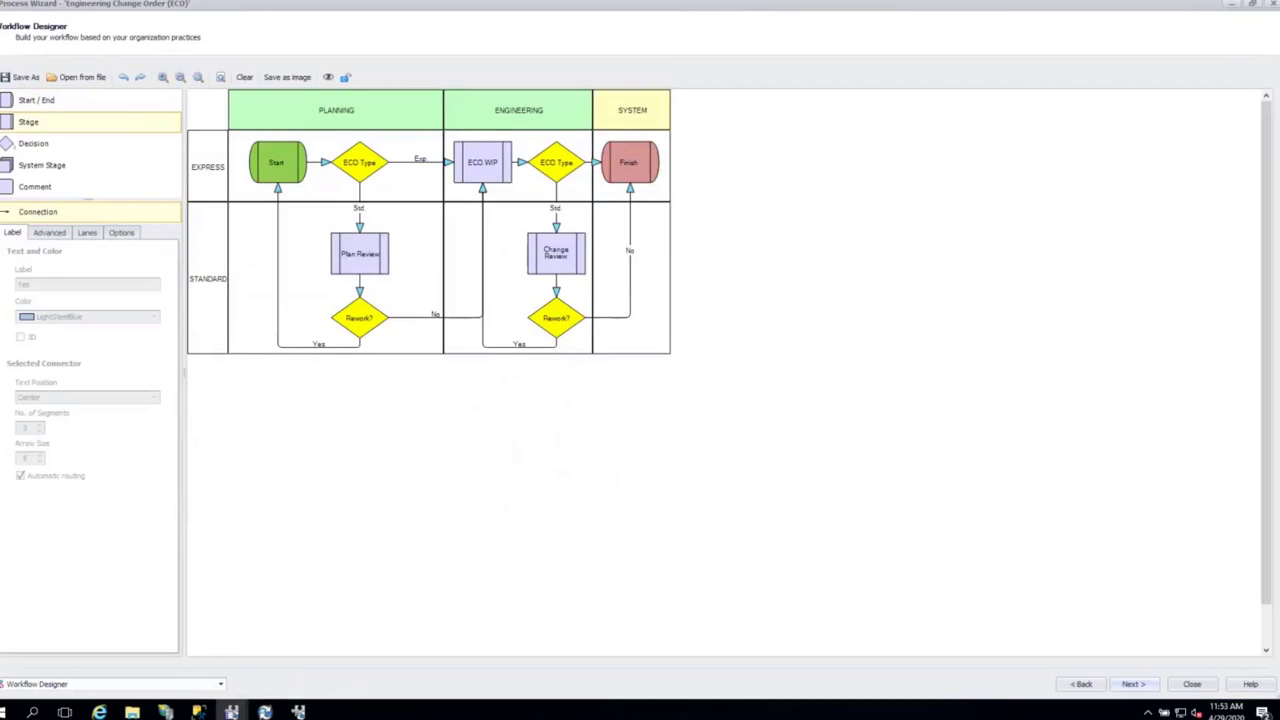
drag(28, 121, 440, 302)
click(446, 271)
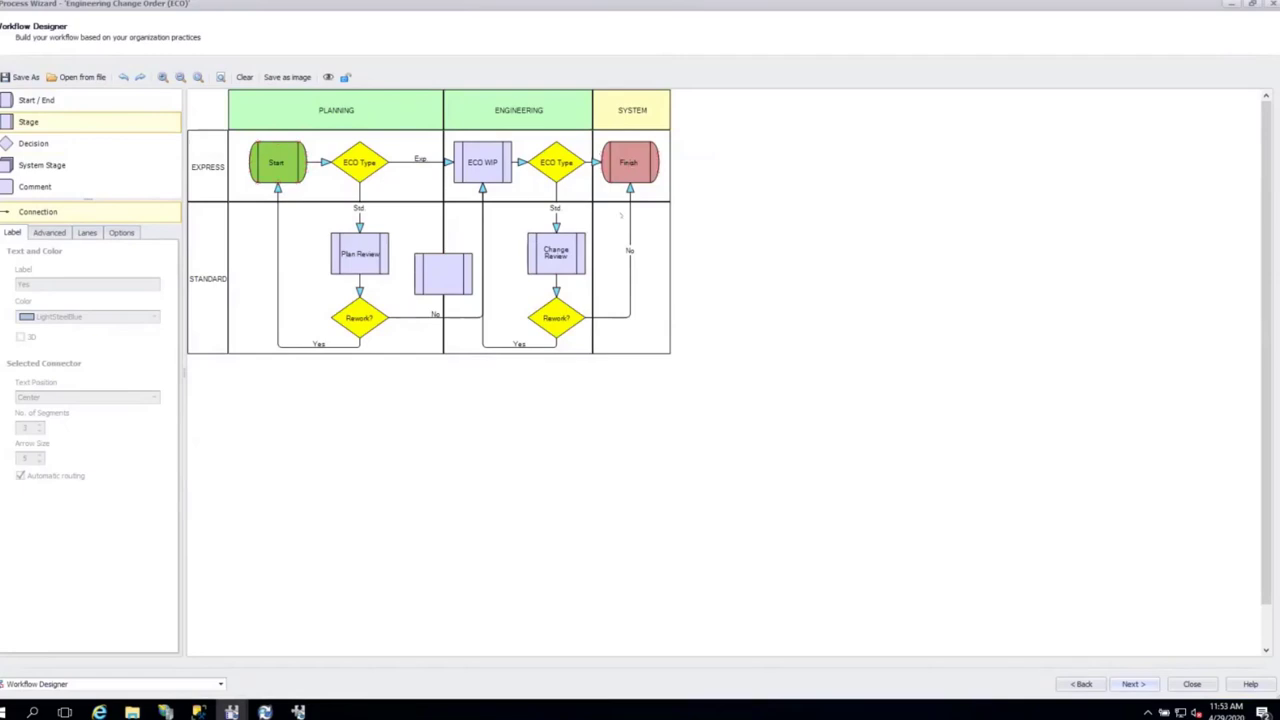
- Try to move on from the Workflow Designer with the unconnected stage in the diagram
click(453, 285)
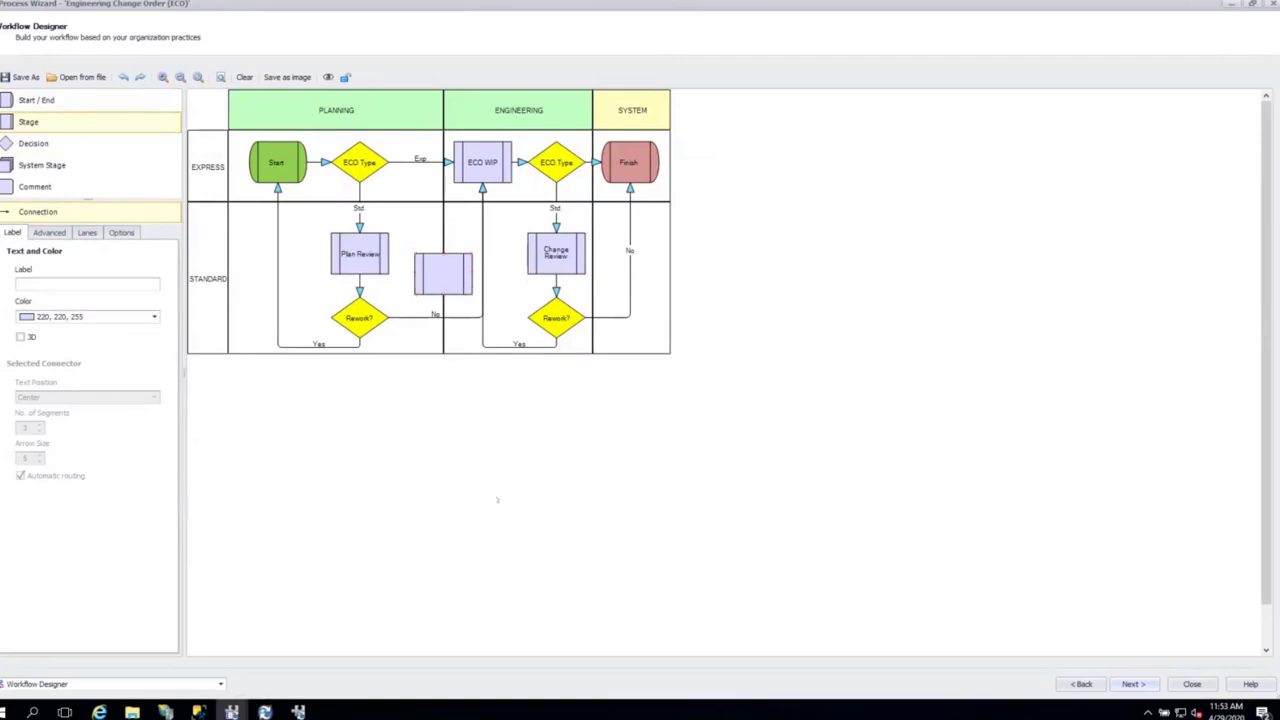
click(1148, 685)
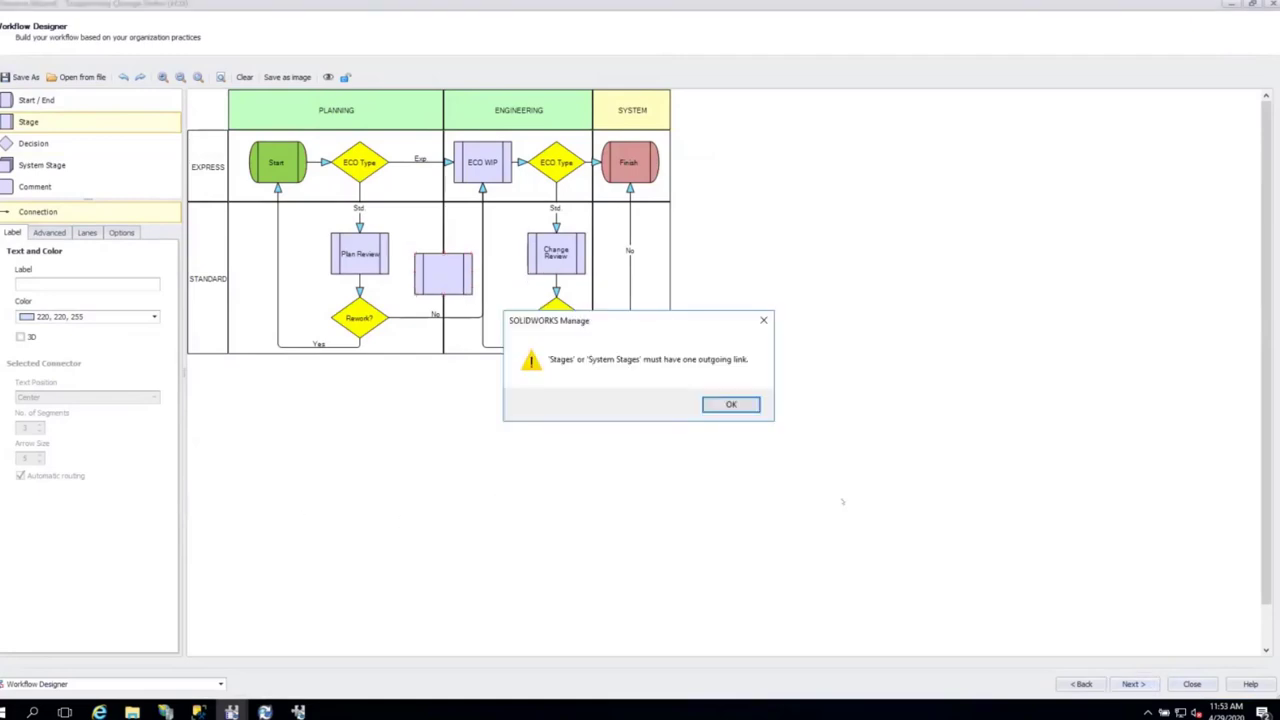
click(731, 404)
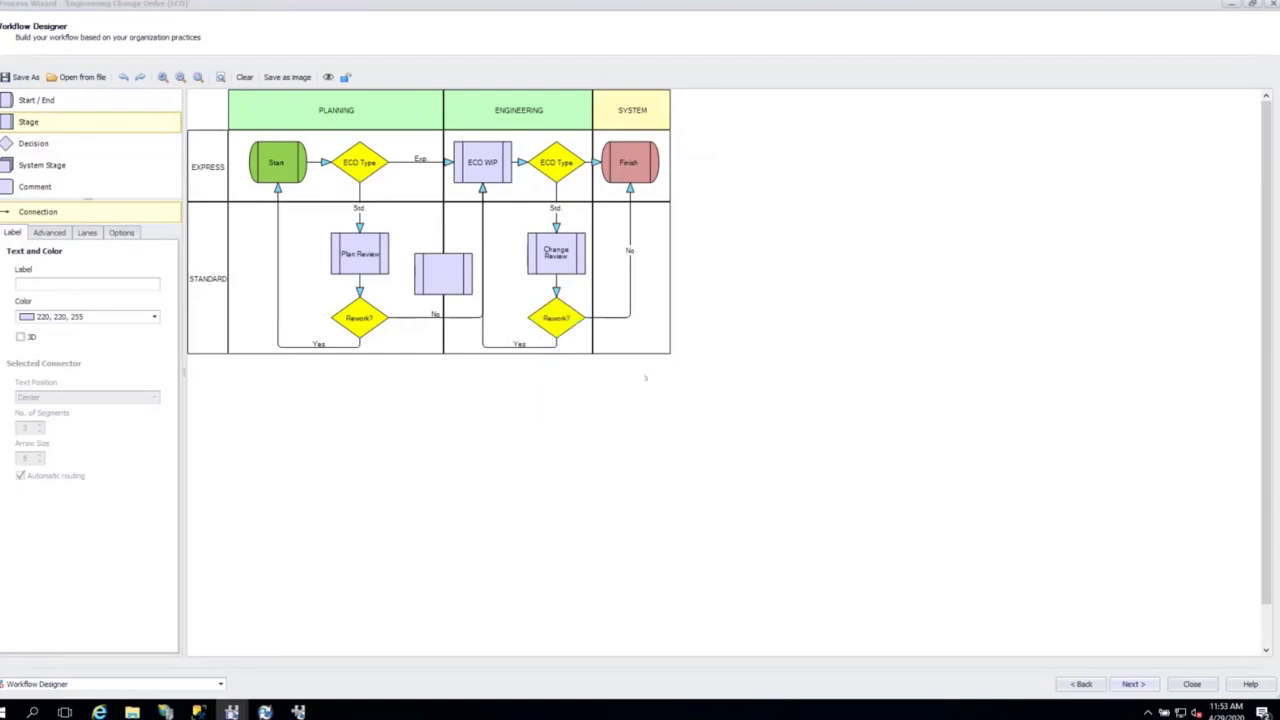
click(1133, 684)
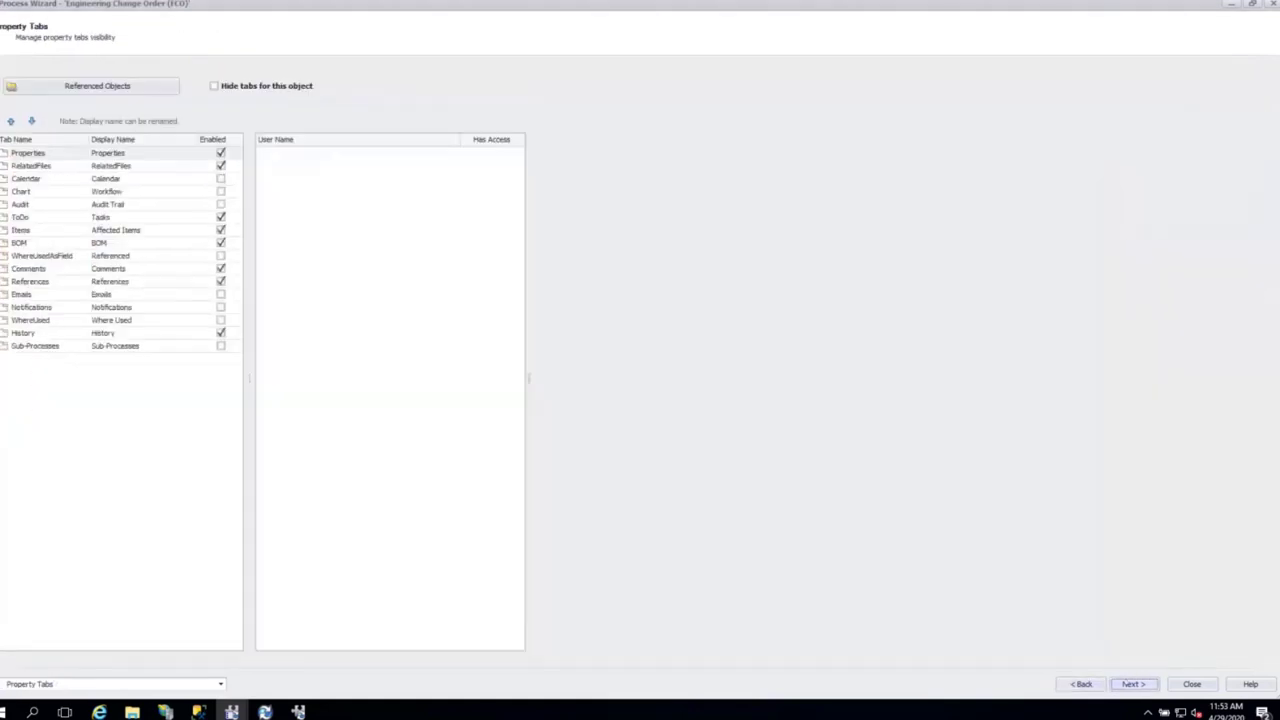
- Return to the Workflow Designer page and delete the unlabelled stage
click(220, 684)
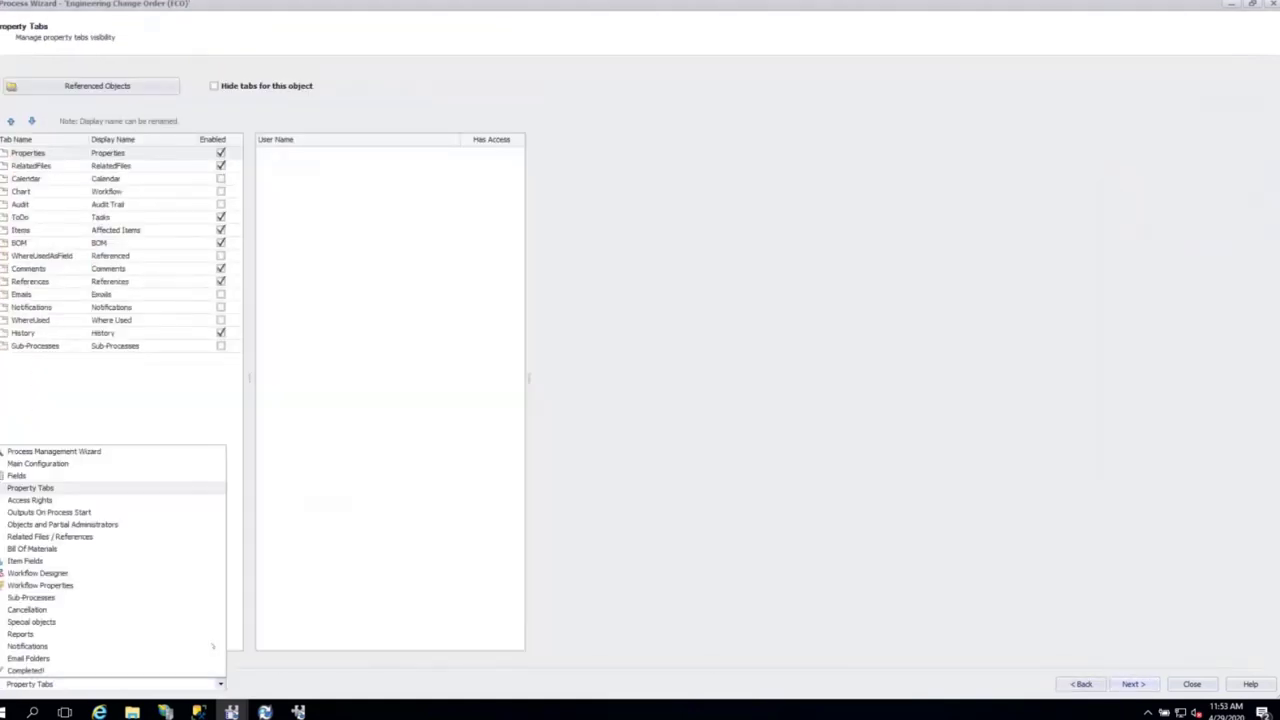
click(38, 573)
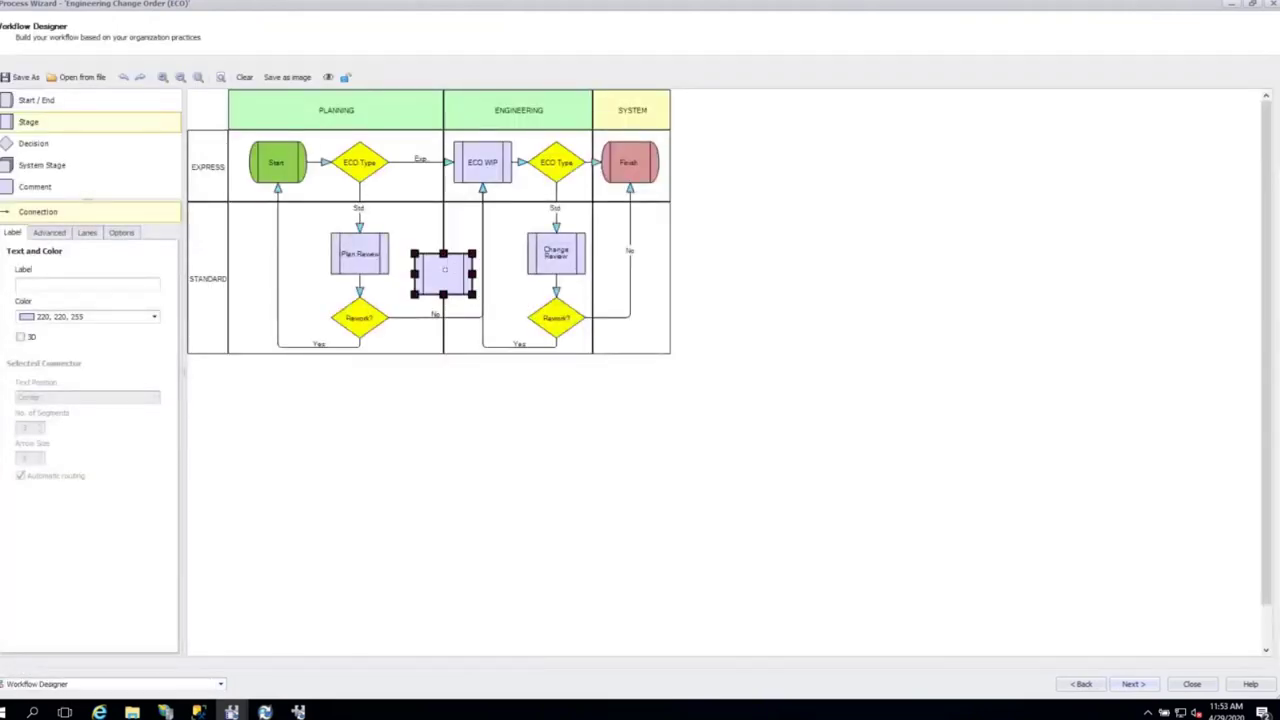
key(Delete)
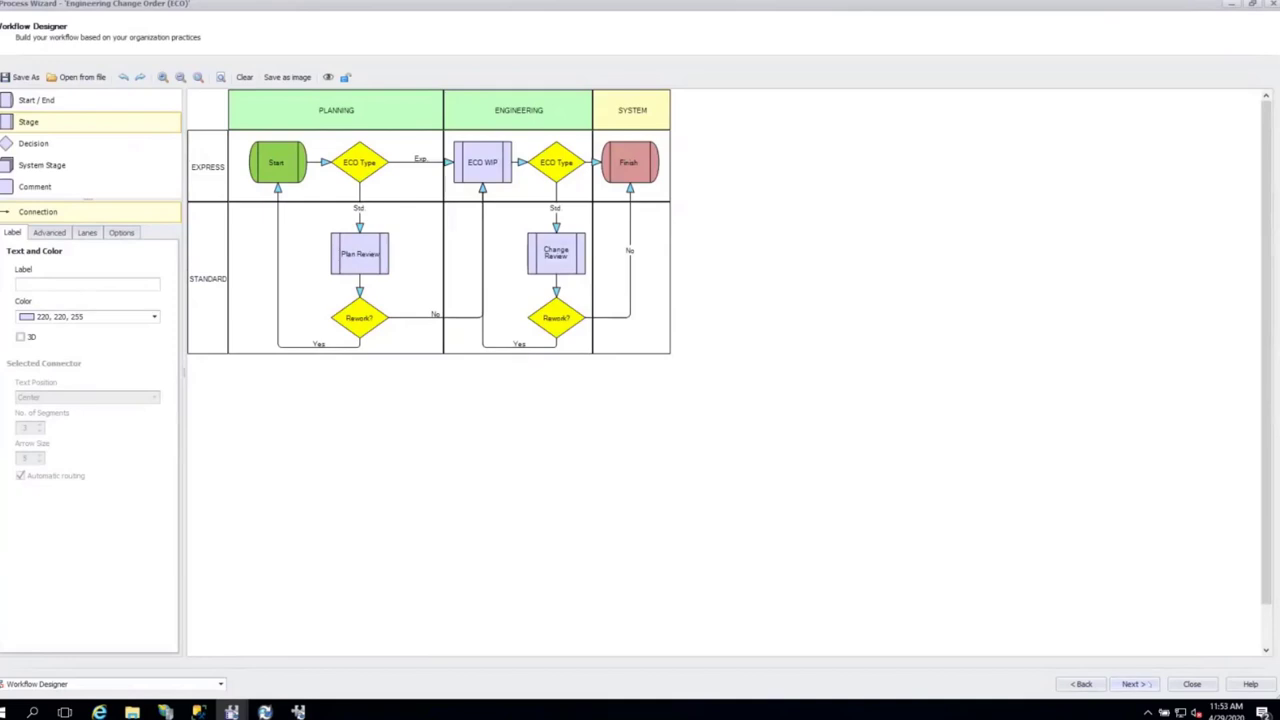
- Go to the Workflow Properties page of the ECO process and show the outputs of the Start stage
click(1133, 684)
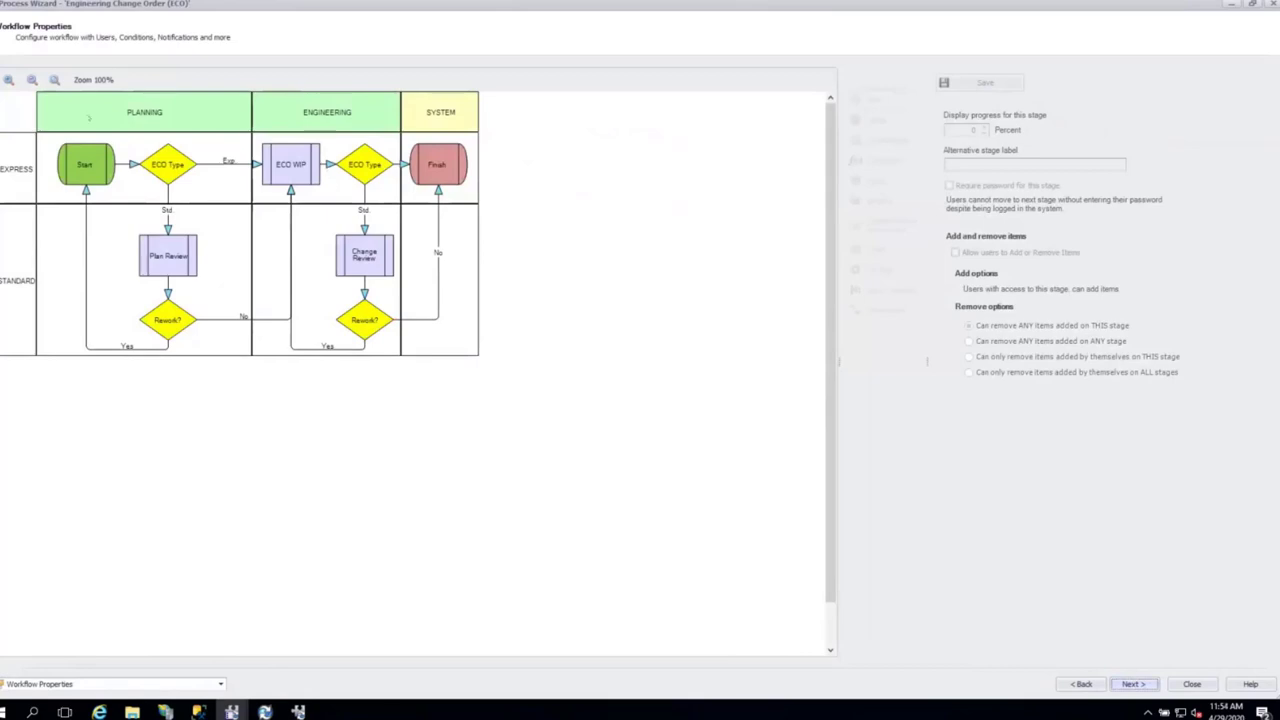
click(85, 160)
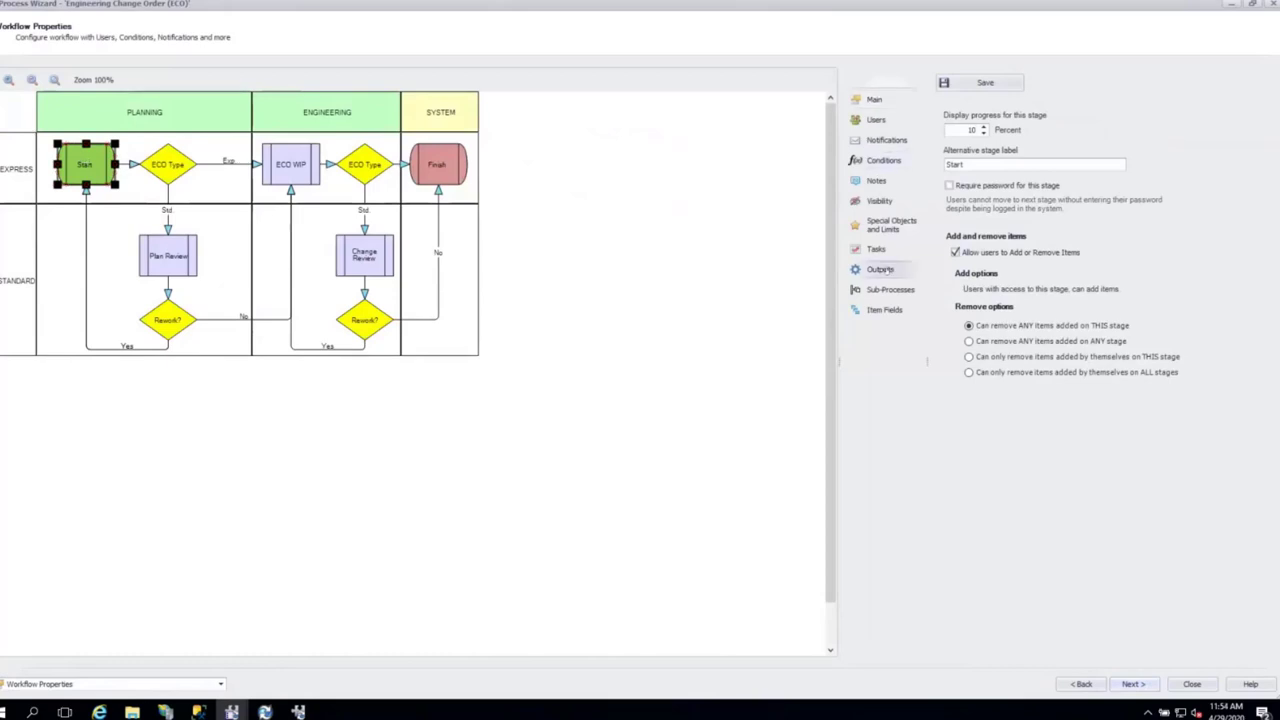
click(880, 270)
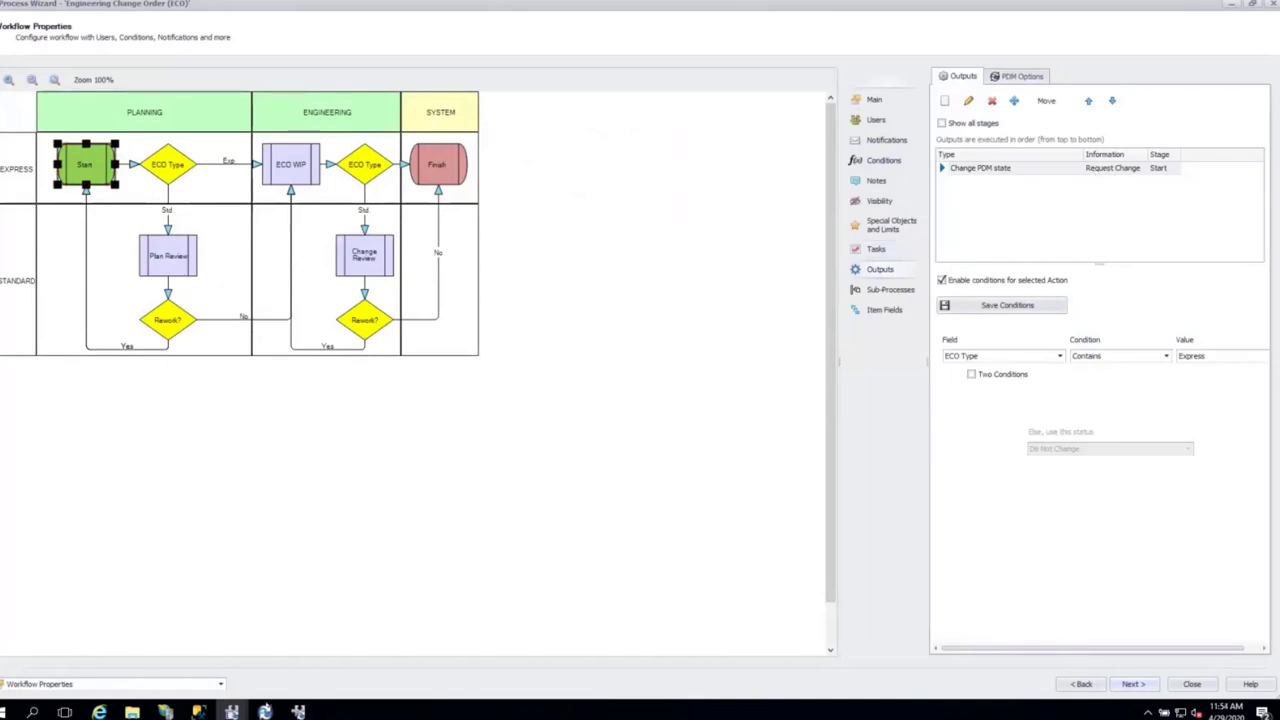
- Switch to SOLIDWORKS PDM Administration, examine the Request Change transition from Approved to Under Change in the Default Workflow, and close its window
click(264, 711)
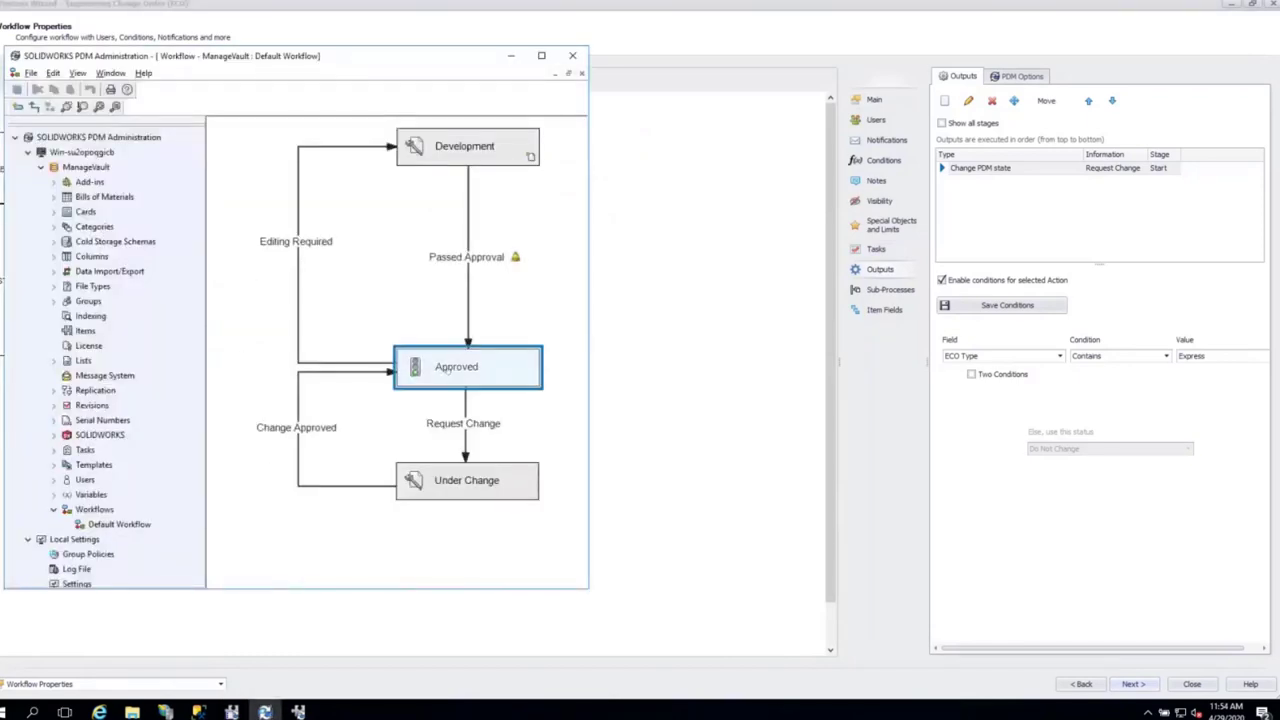
click(463, 424)
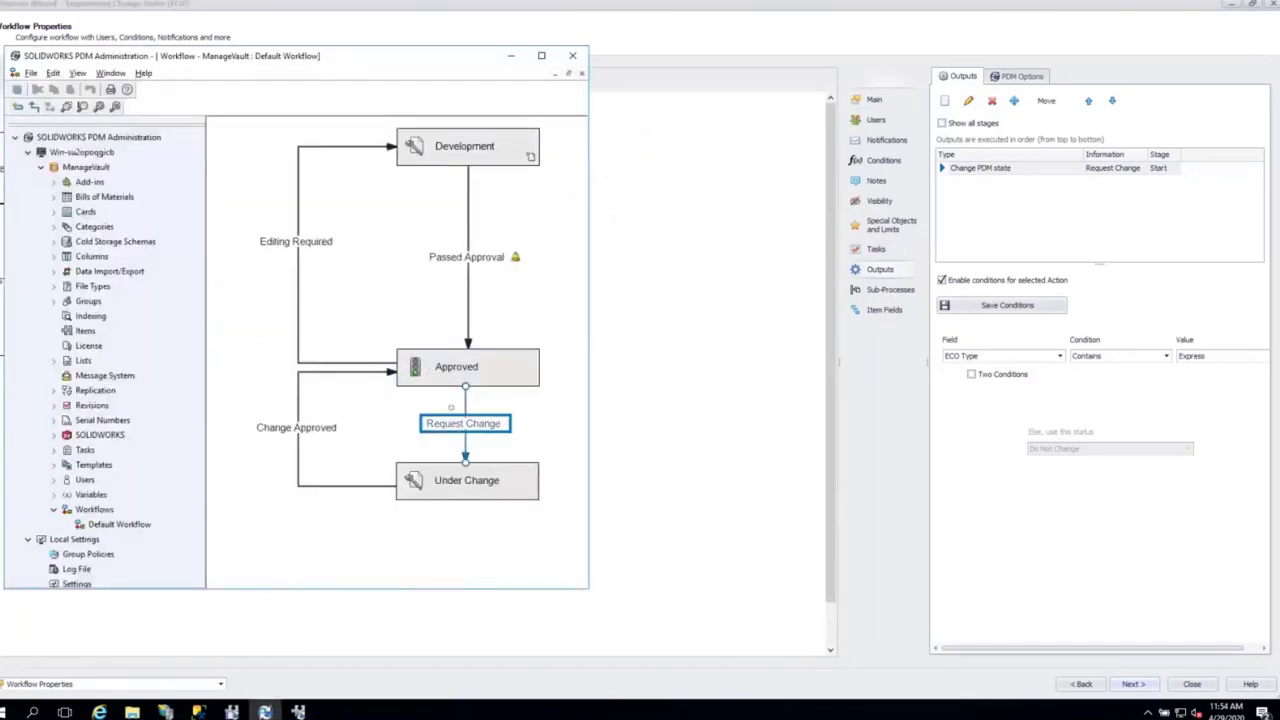
click(463, 379)
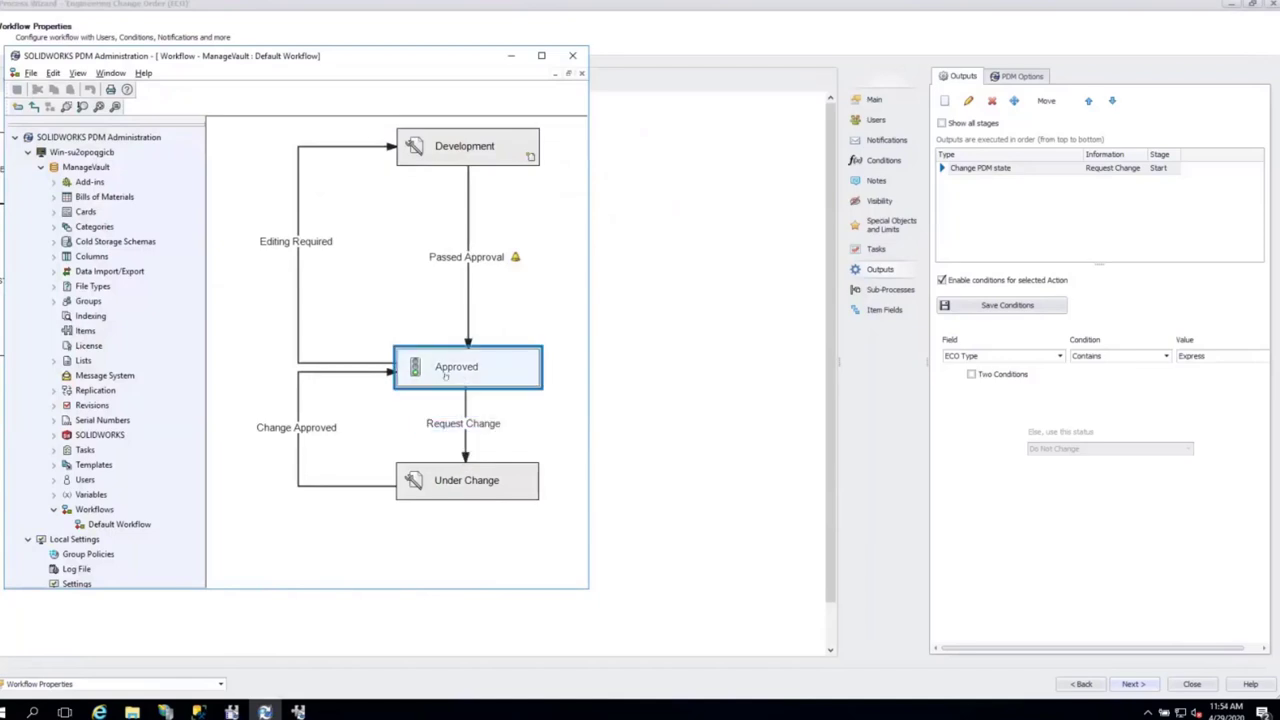
click(455, 485)
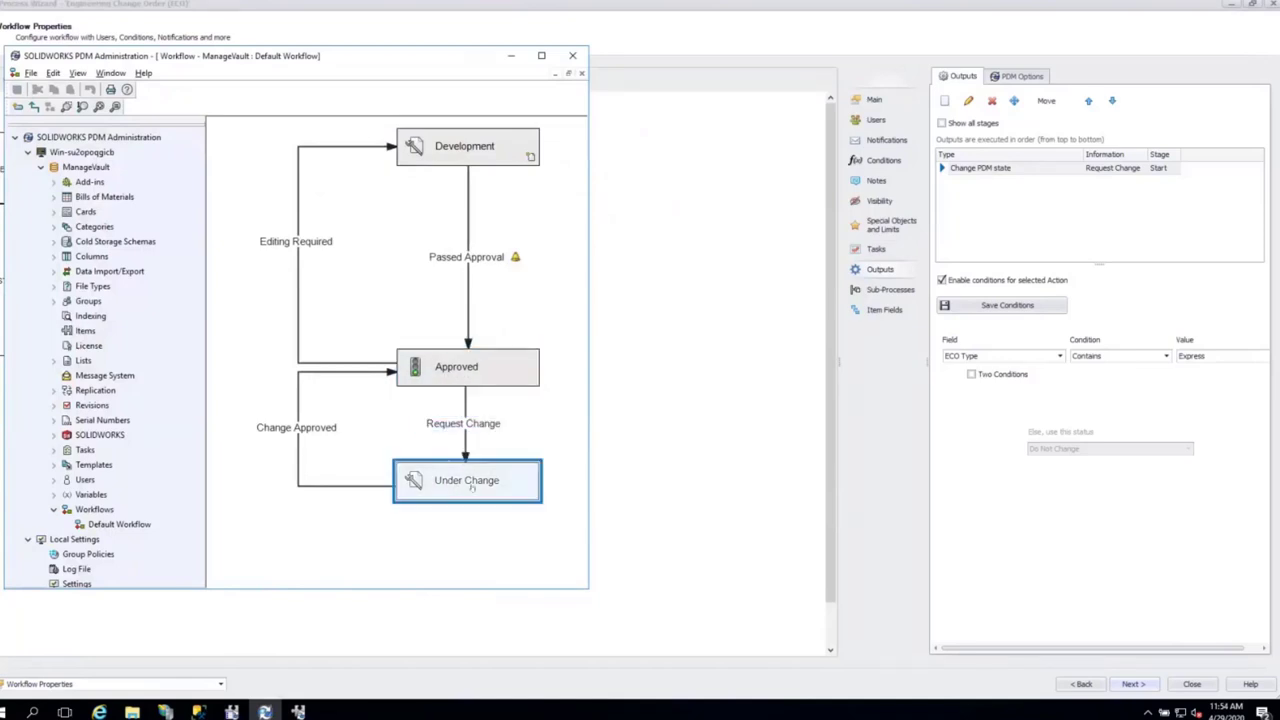
click(1025, 224)
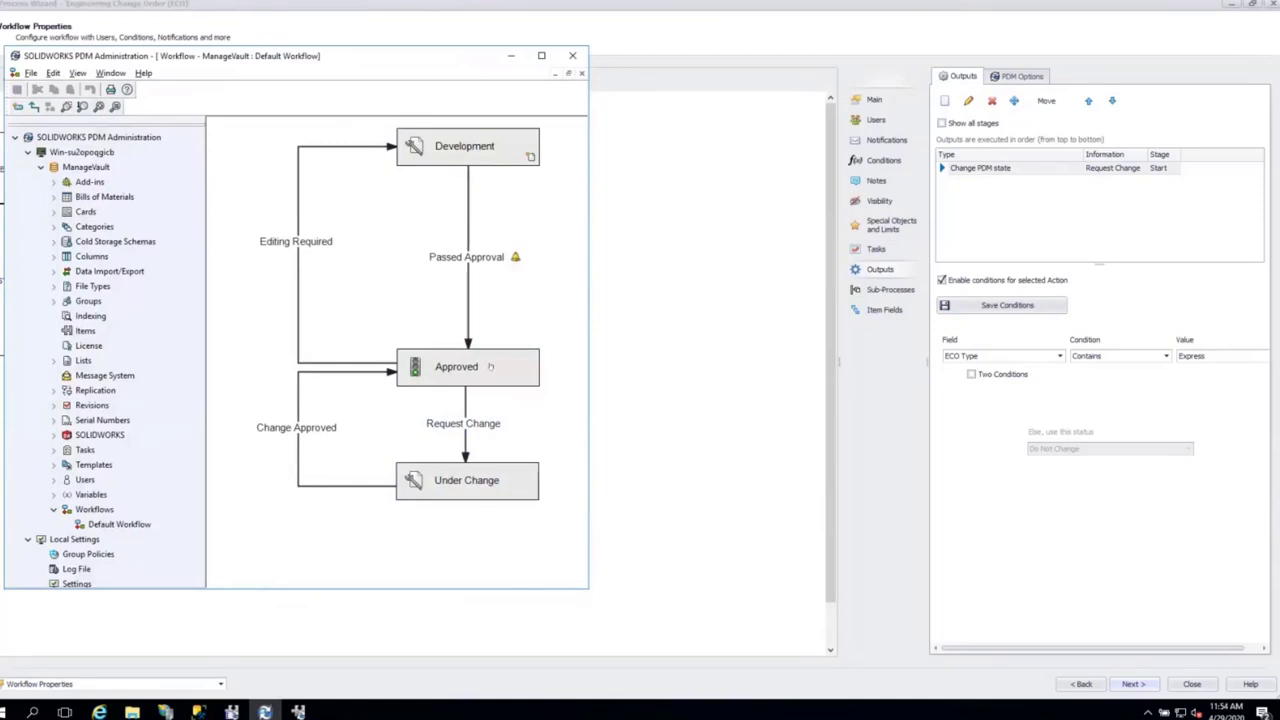
click(572, 55)
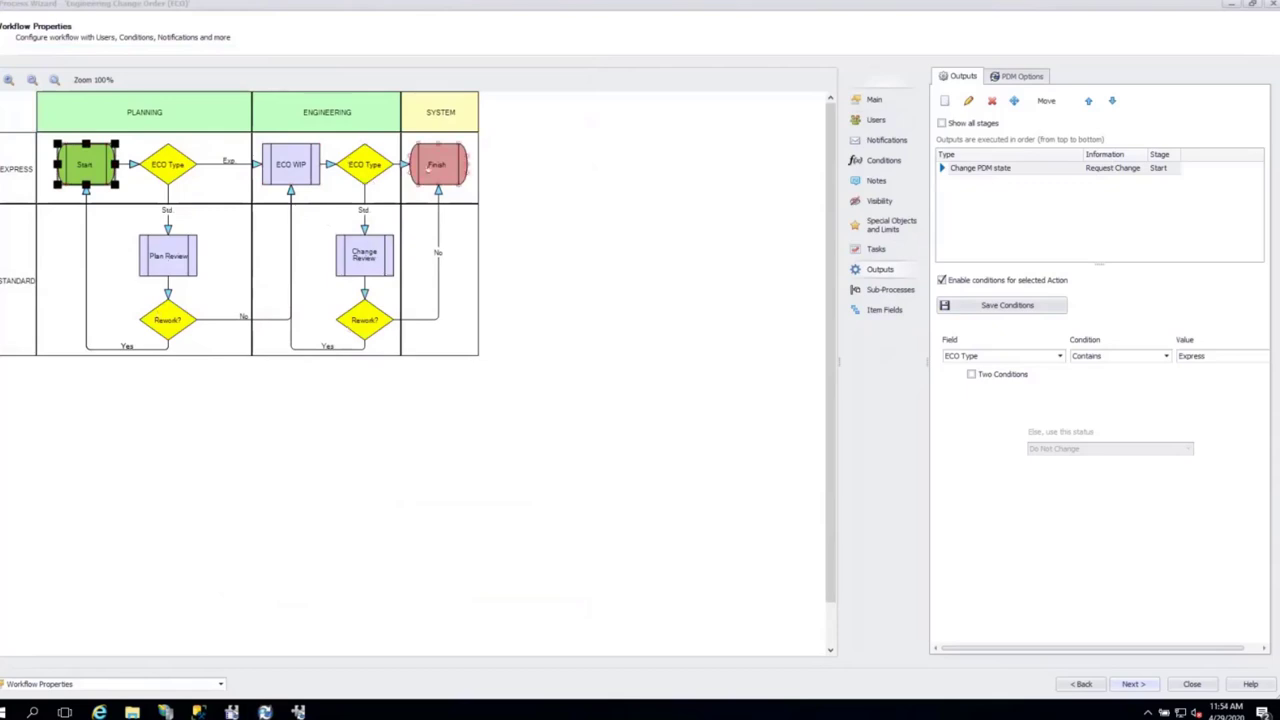
- Review the outputs of the Finish stage together with their PDM options for versioning and permissions
click(428, 170)
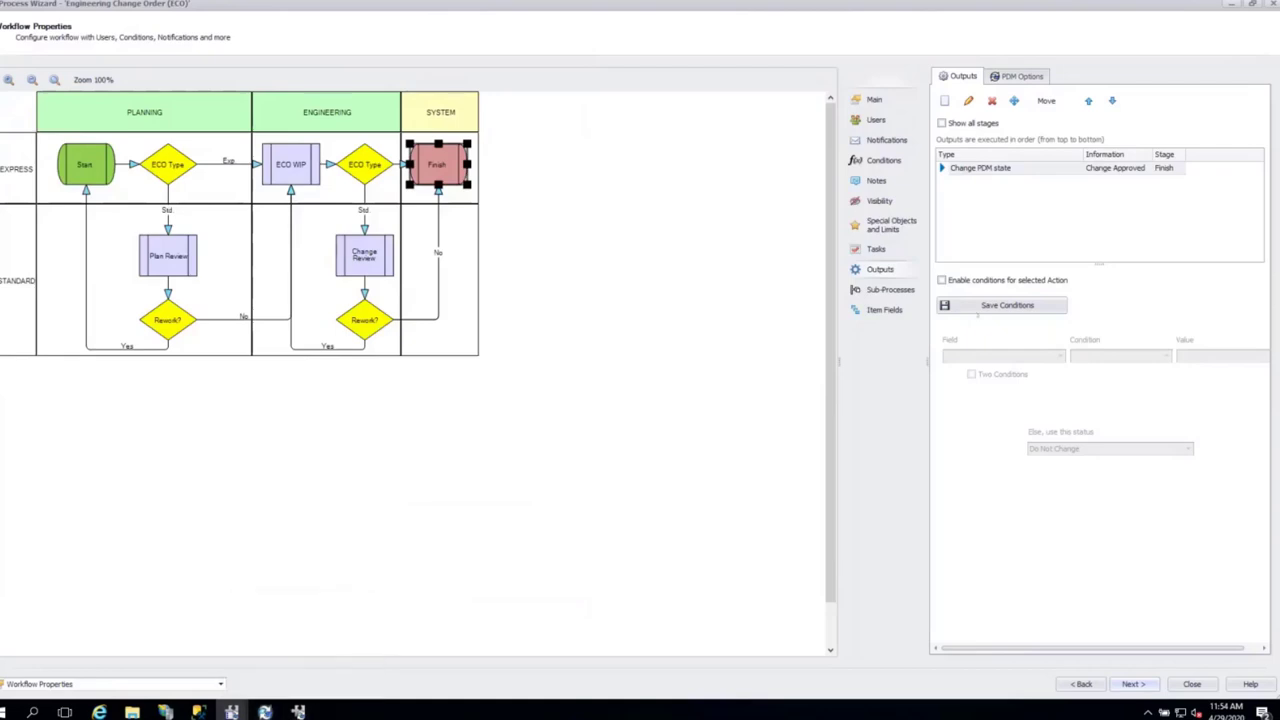
click(1020, 76)
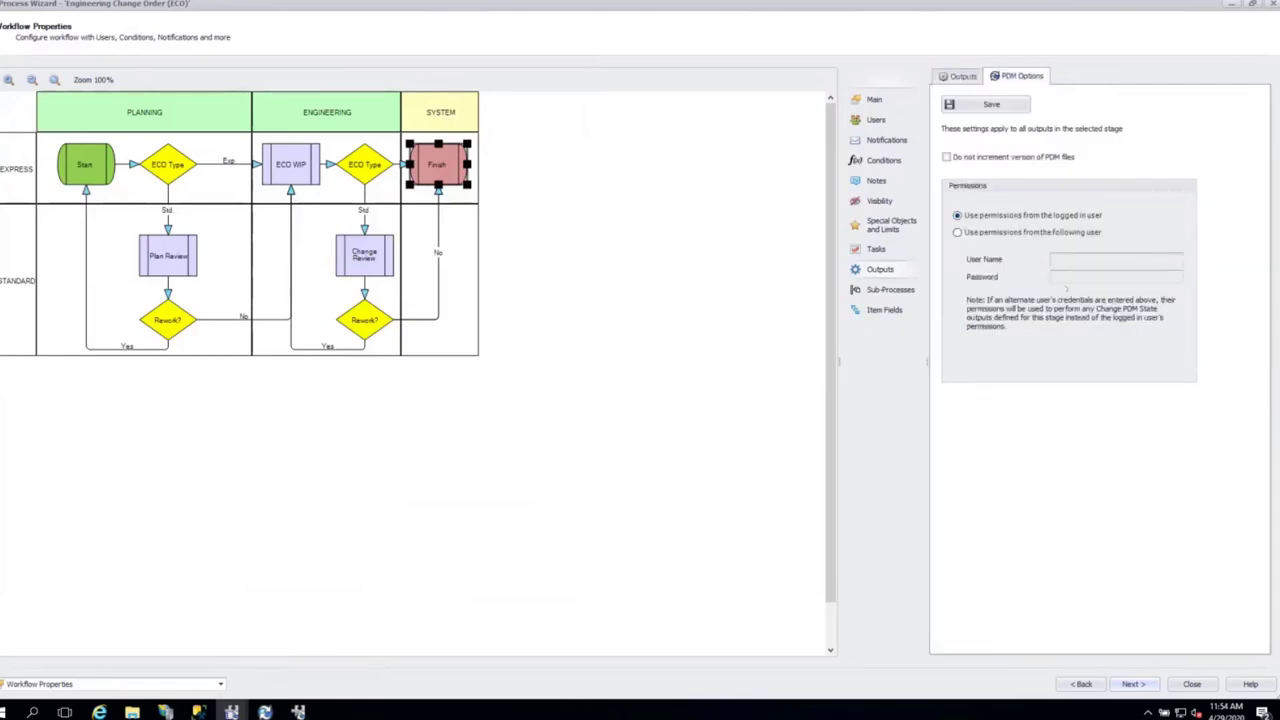
click(963, 77)
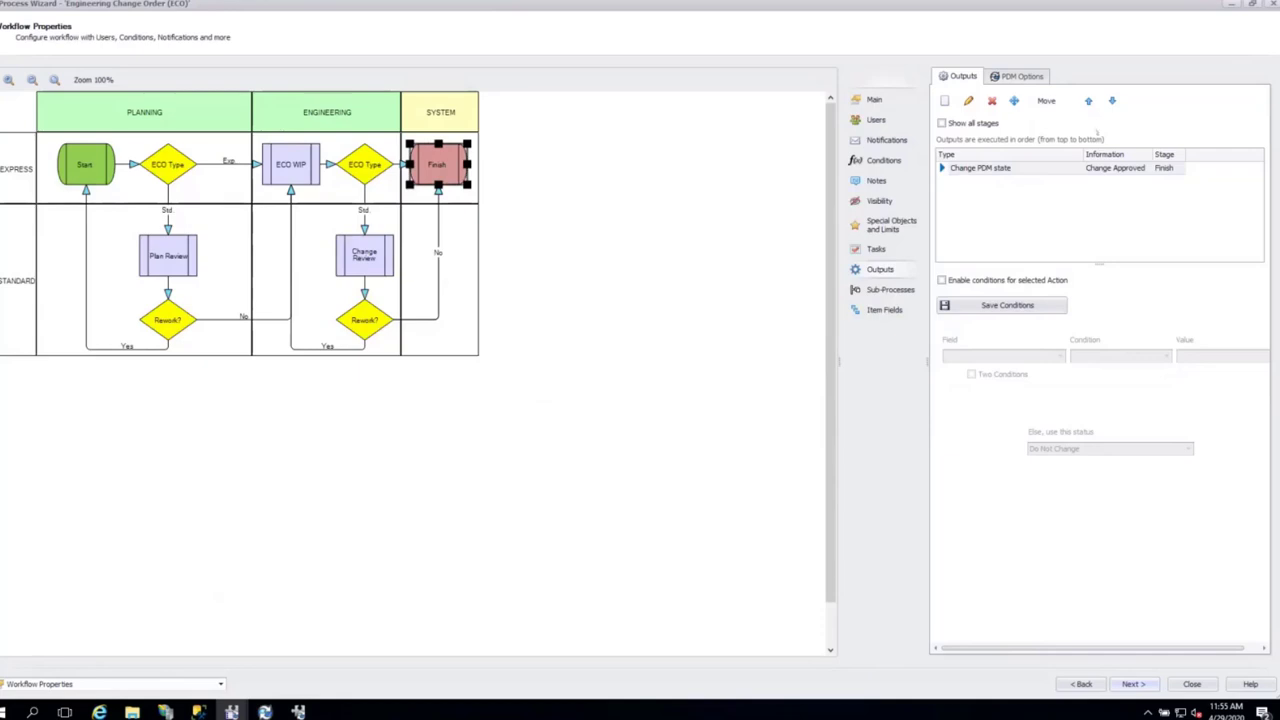
click(1022, 77)
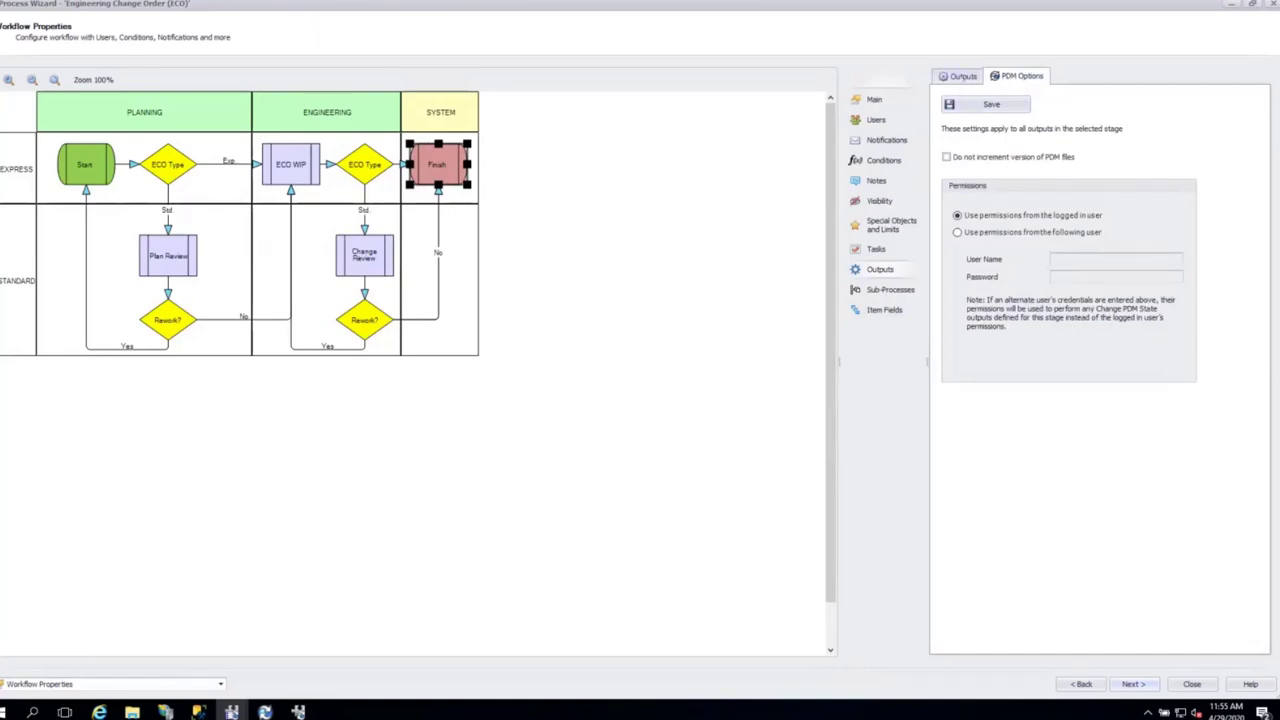
click(960, 77)
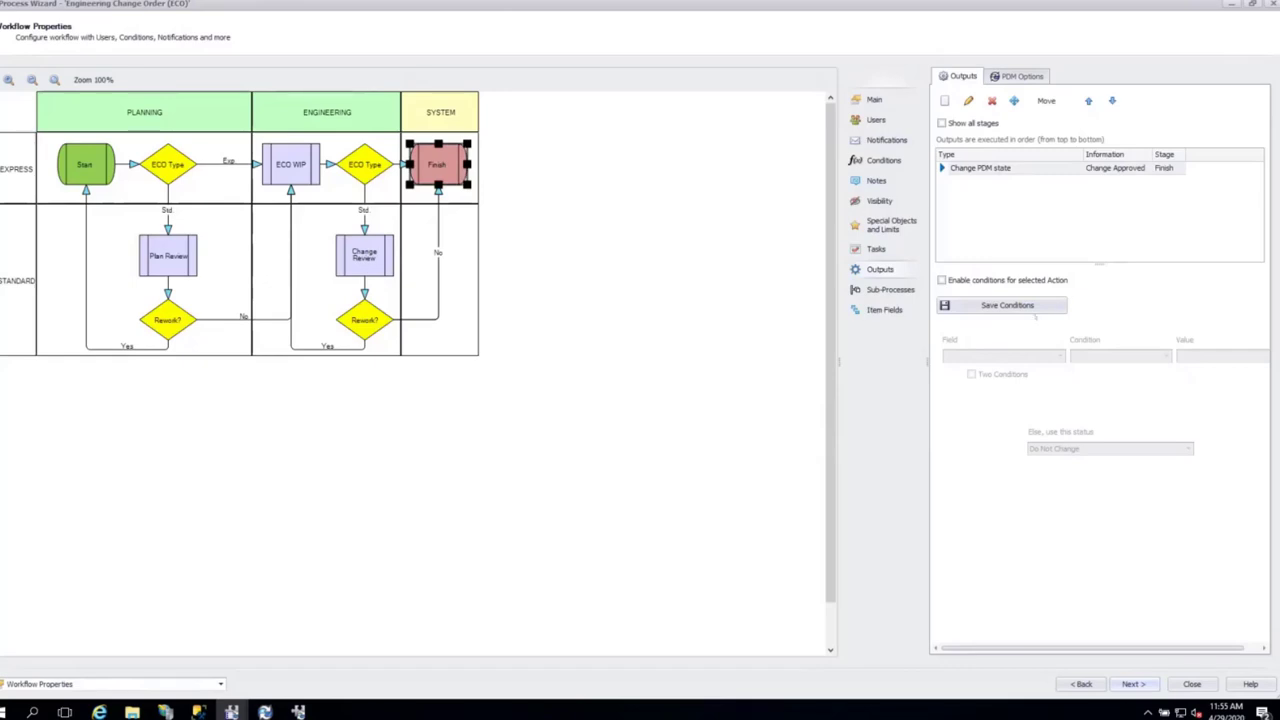
- Look through the Finish stage's sub-process, output, notification, user, field visibility and notes settings
click(904, 292)
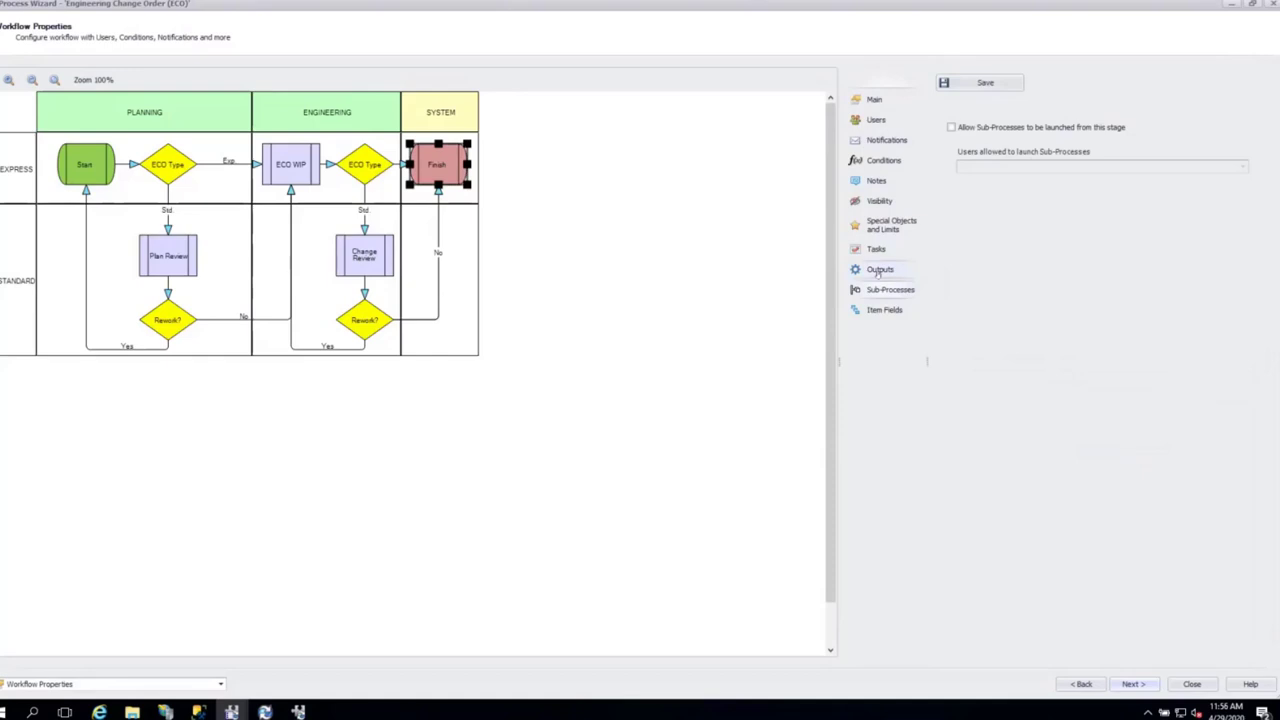
click(878, 272)
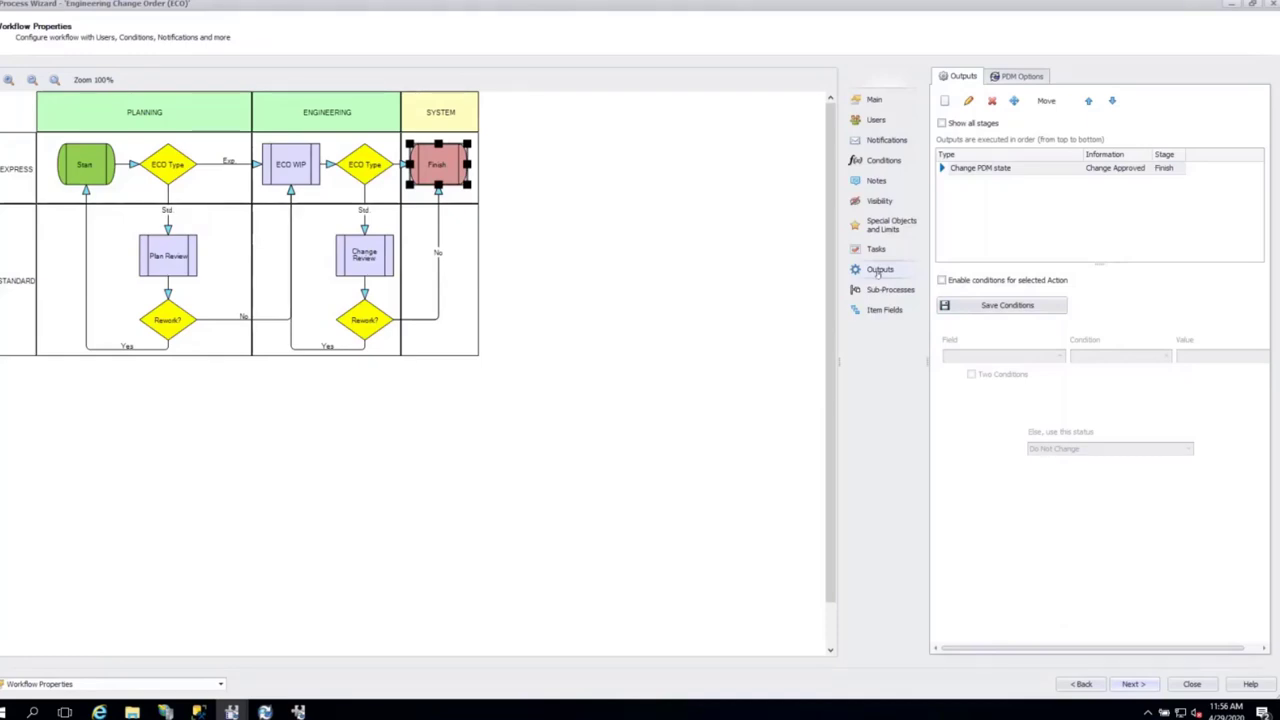
click(879, 270)
click(870, 140)
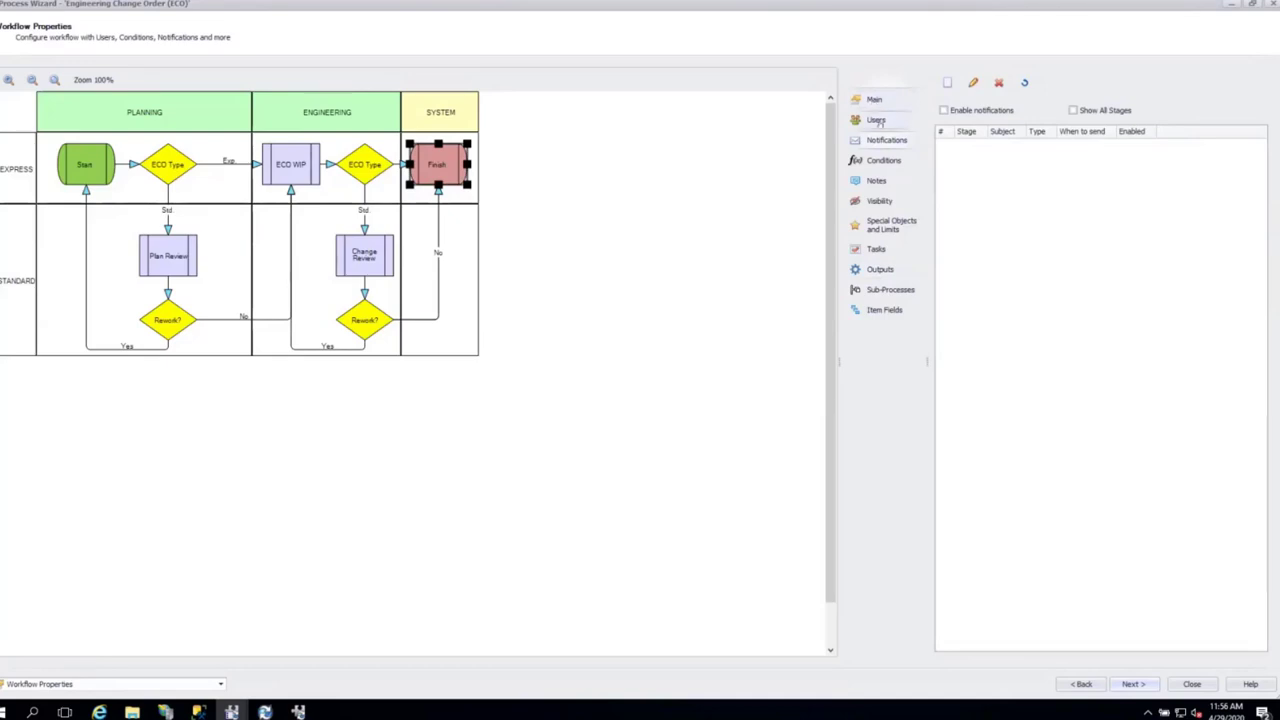
click(876, 119)
click(877, 200)
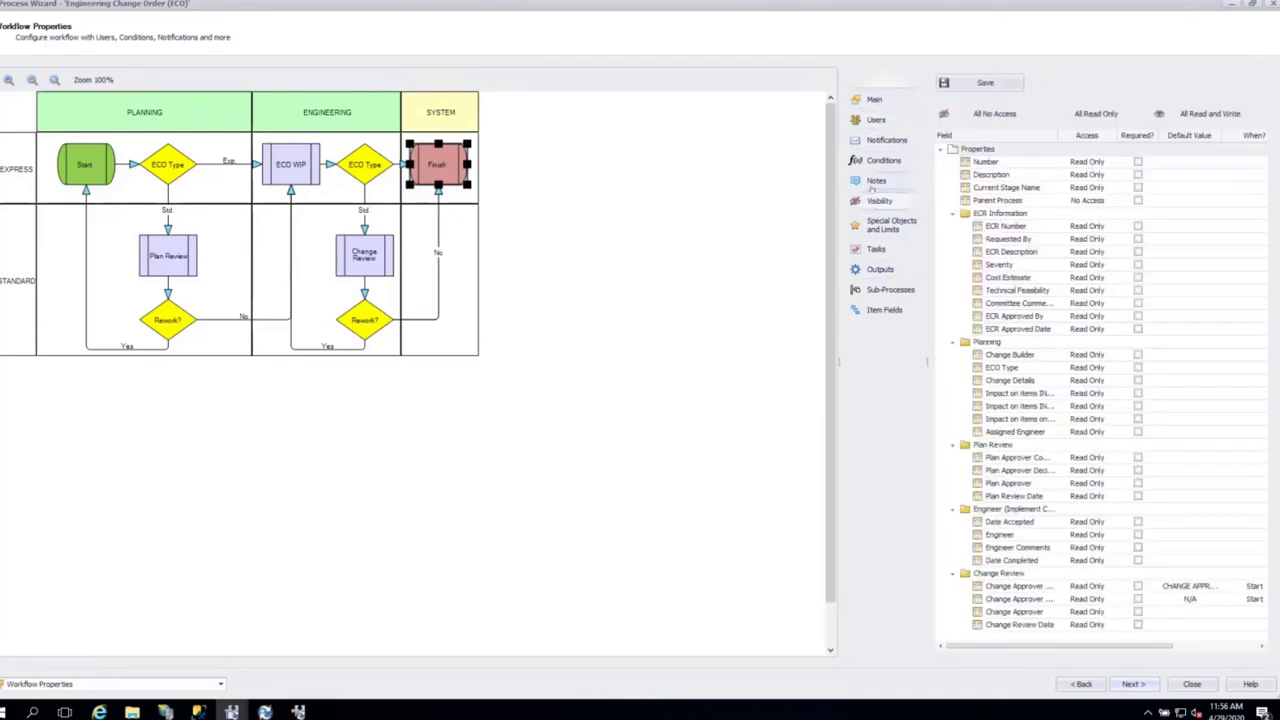
click(876, 181)
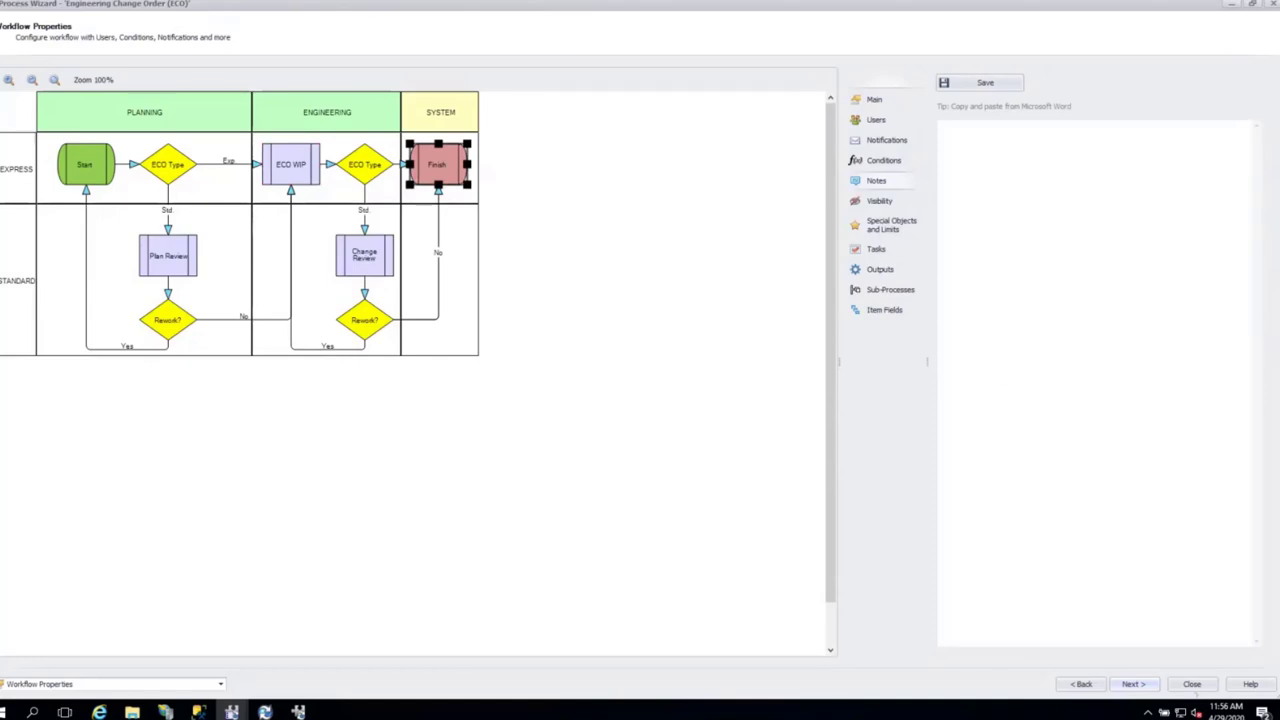
- Close the ECO process wizard, confirming the closure, and switch to the slide presentation
click(1192, 684)
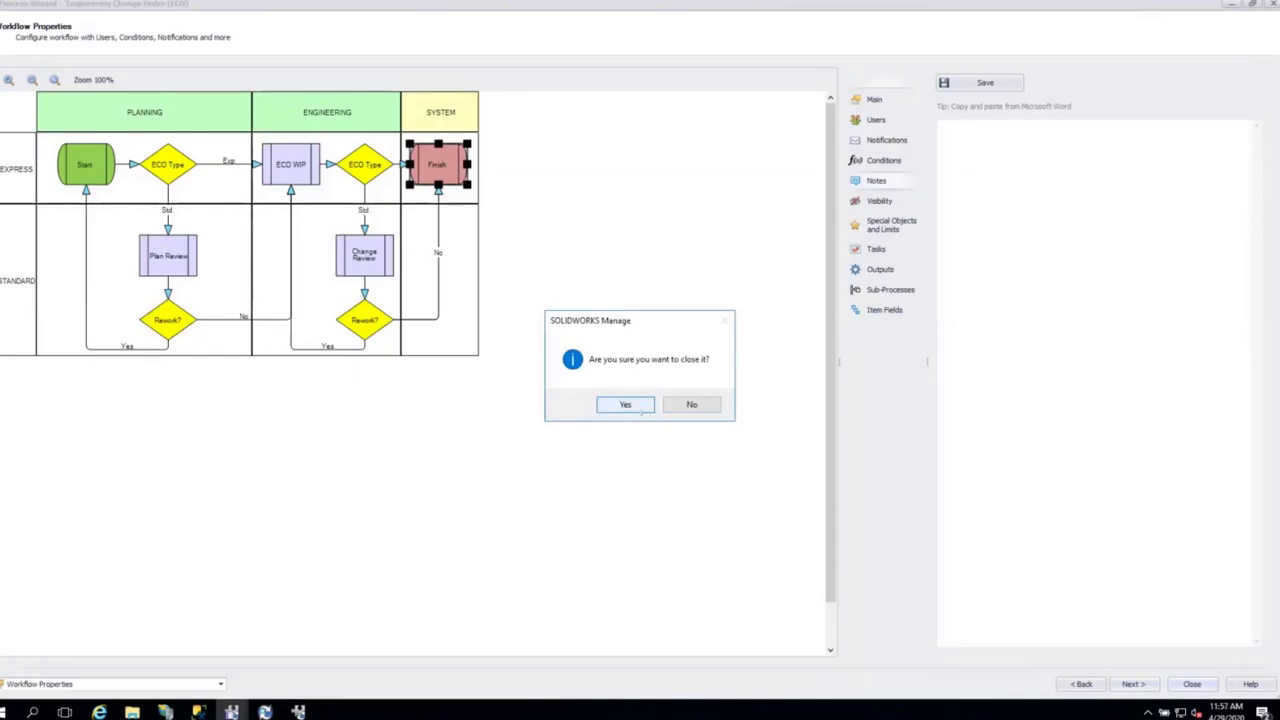
click(625, 404)
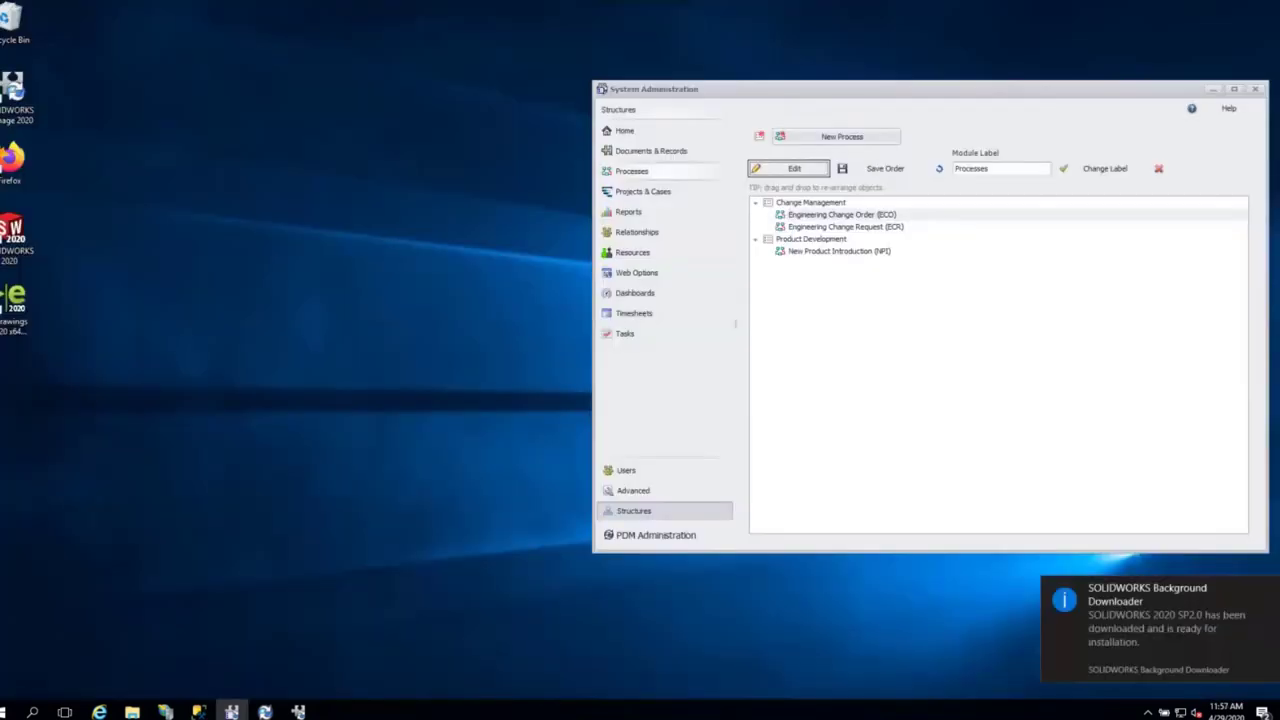
key(alt+Tab)
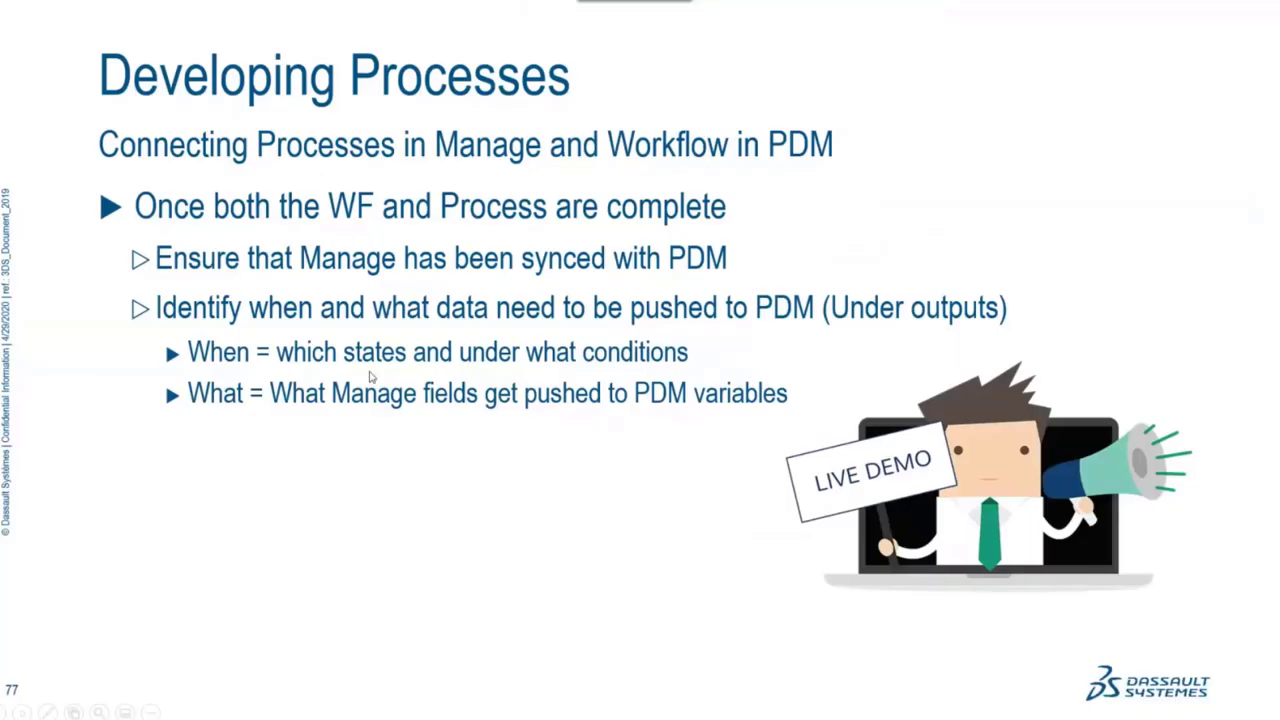
key(Right)
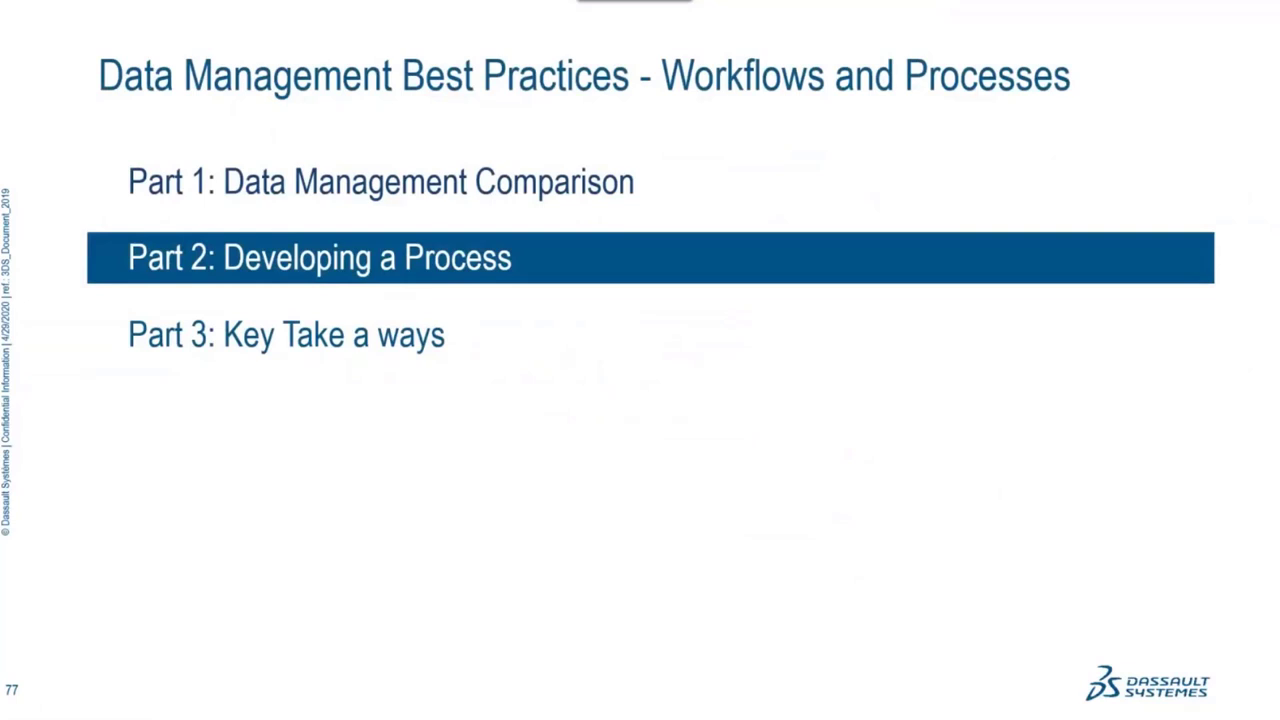
key(Right)
key(Right)
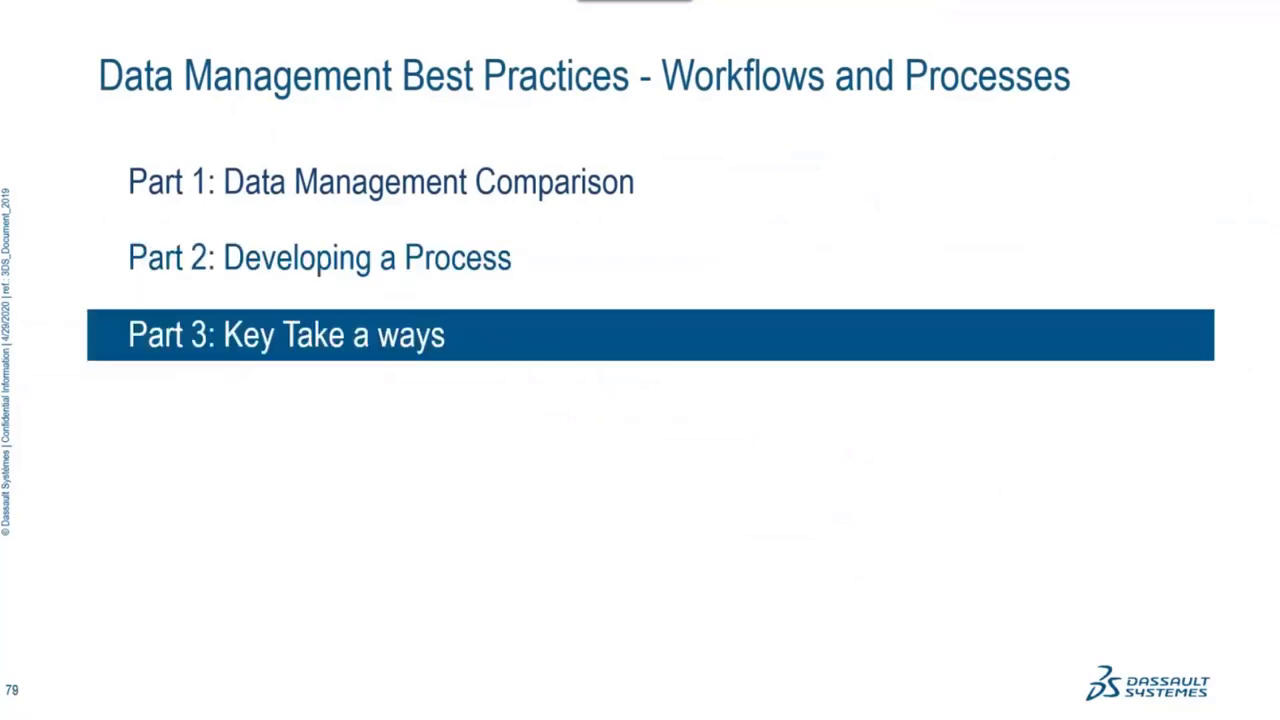
key(Right)
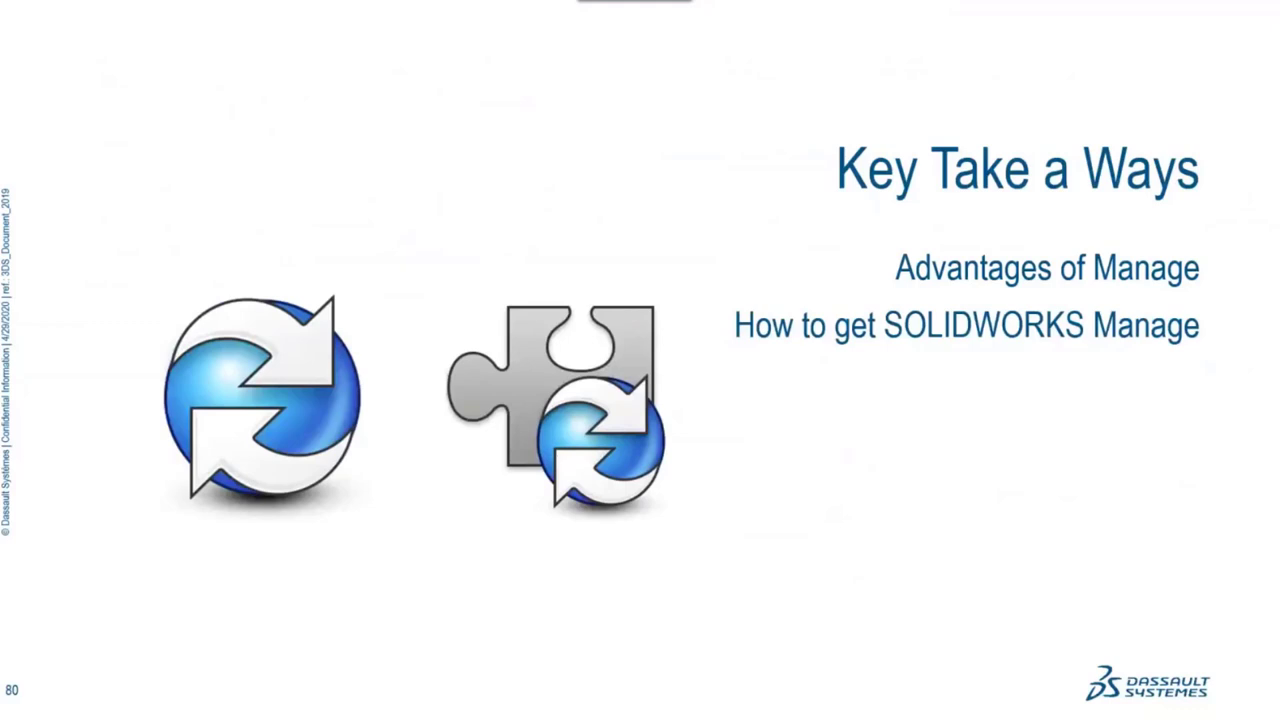